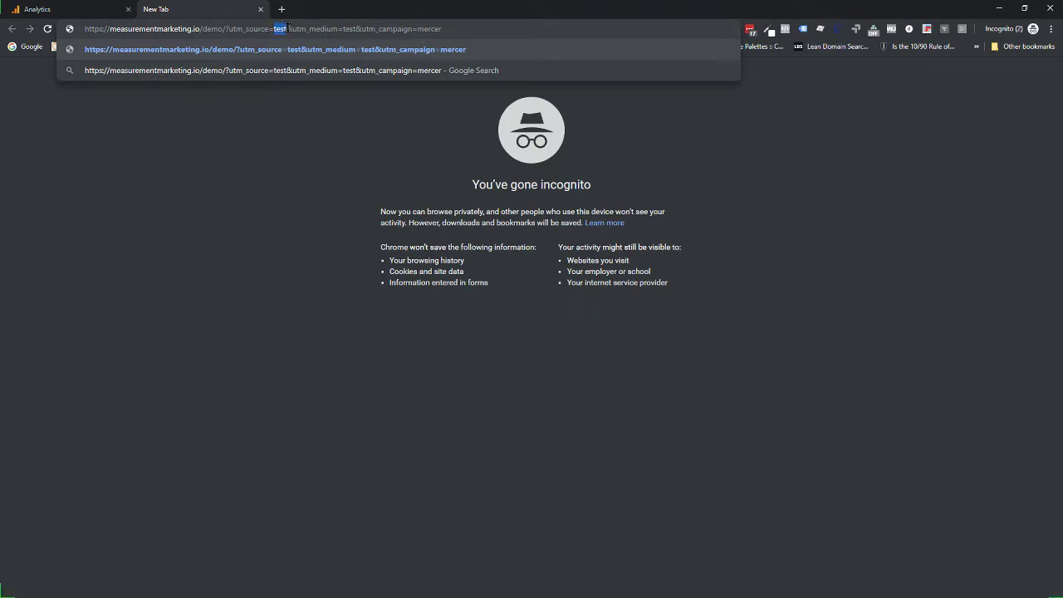
- Load the measurementmarketing.io/demo page using the URL tagged with utm_source=test, utm_medium=test and the campaign parameter
double_click(343, 28)
left_click(419, 29)
left_click_drag(418, 29, 453, 30)
left_click(458, 29)
left_click_drag(459, 29, 224, 31)
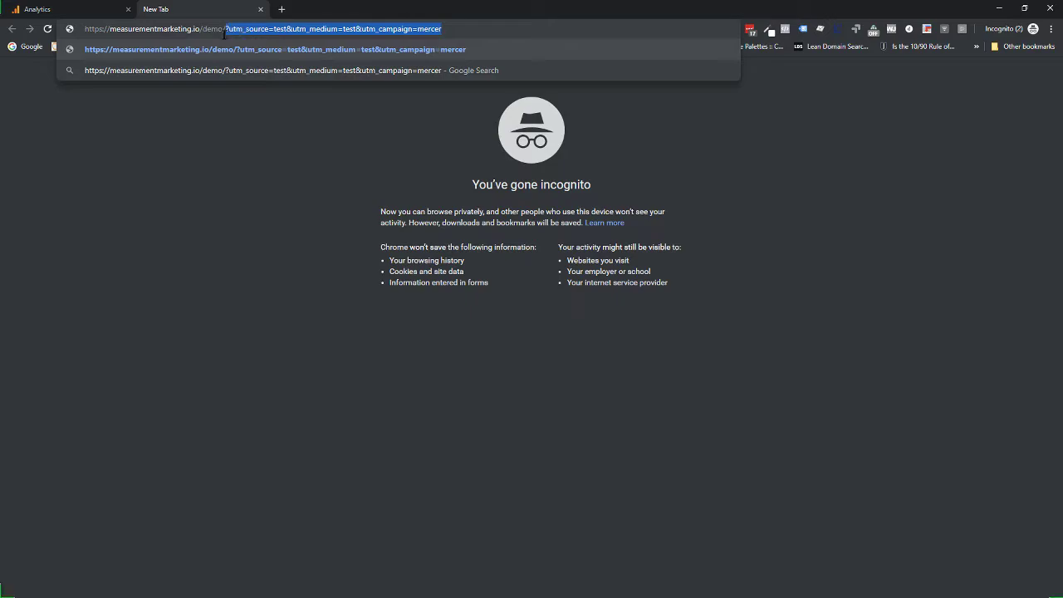
left_click(451, 28)
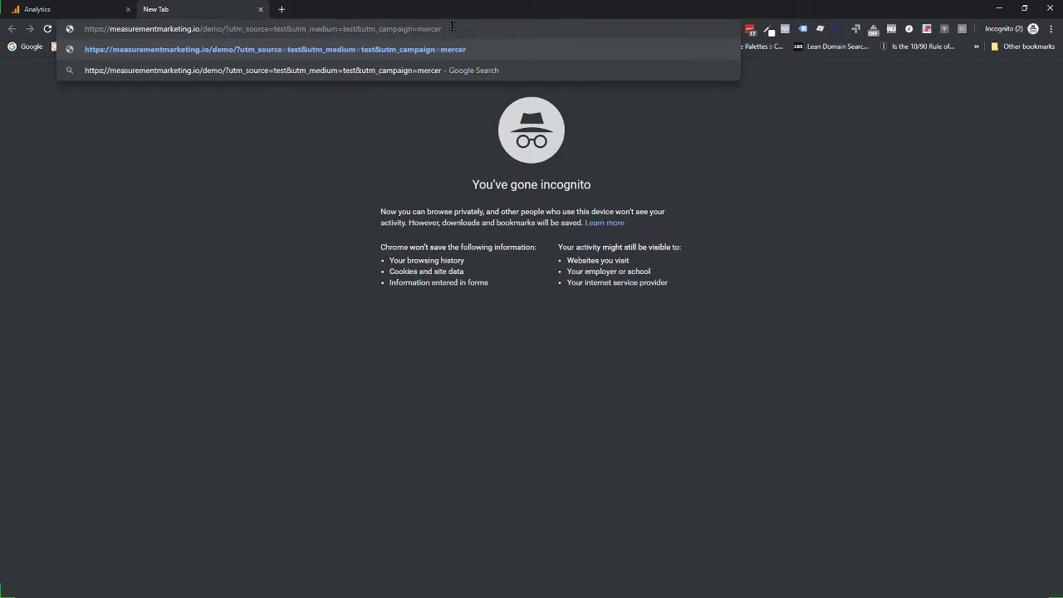
key("Return")
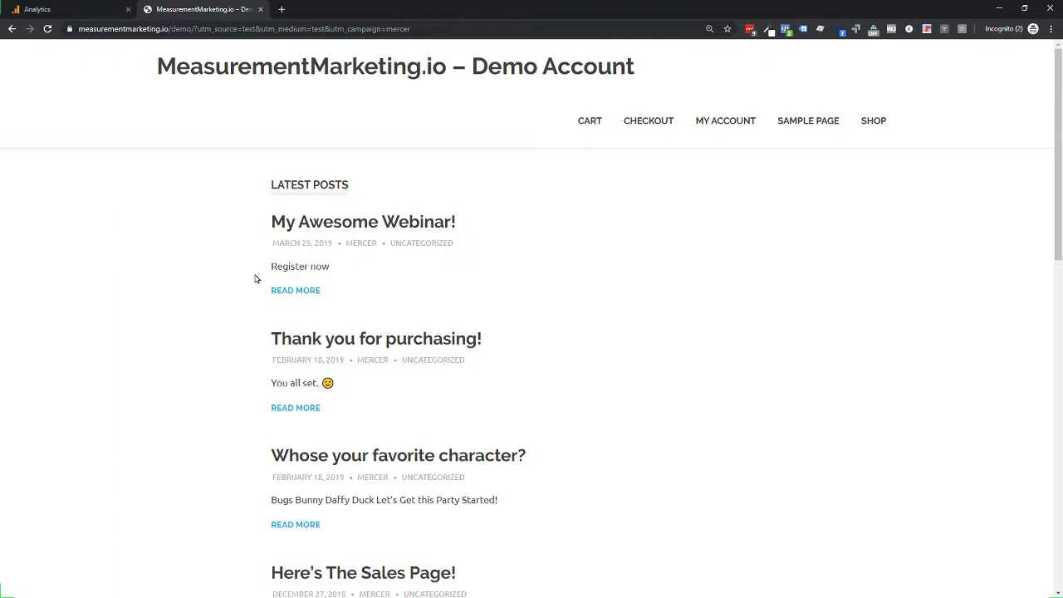
- Browse the demo site's latest posts and open the post "Can you please join our email list?!?"
scroll(255, 283, "down", 2)
scroll(254, 284, "up", 2)
scroll(244, 249, "down", 1)
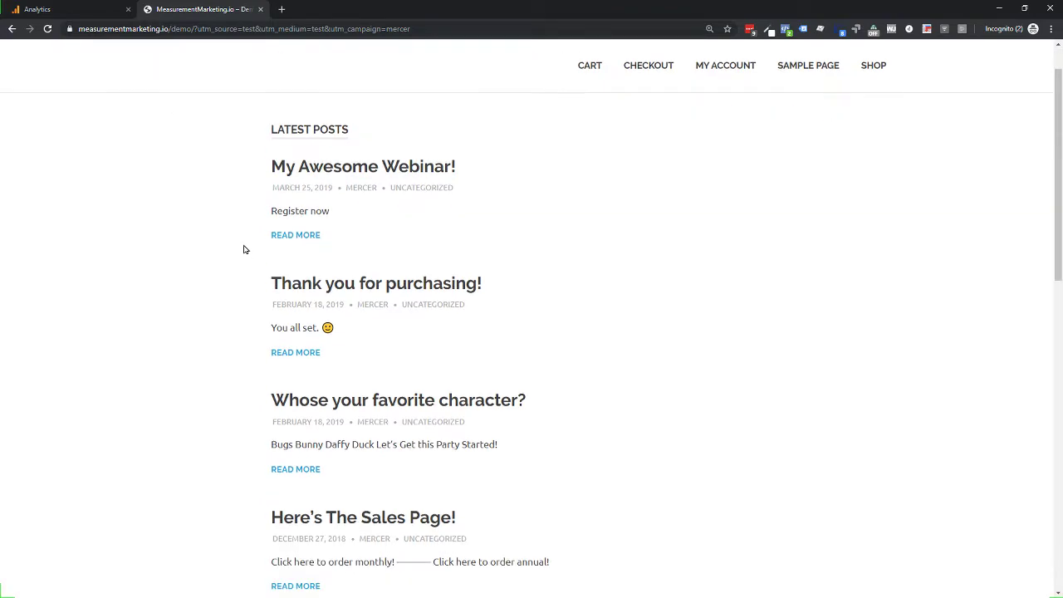
scroll(244, 247, "down", 1)
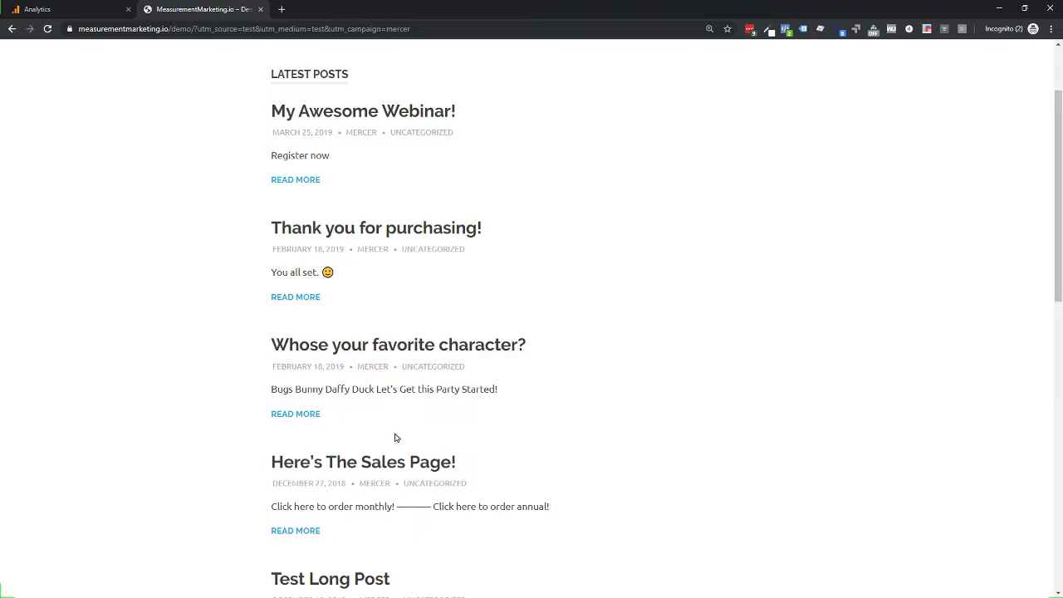
scroll(419, 397, "up", 2)
scroll(413, 304, "down", 9)
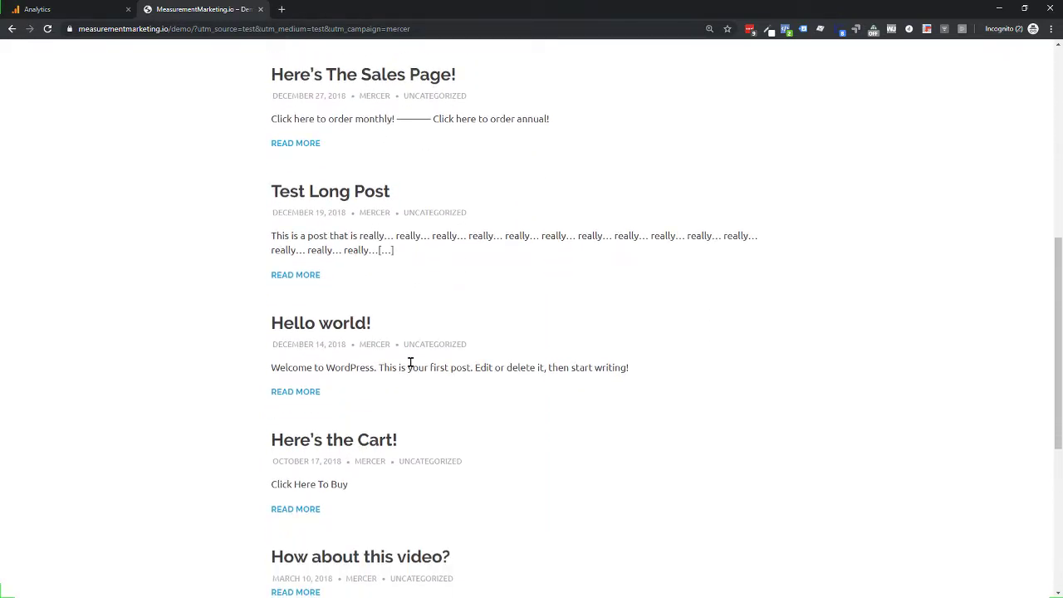
scroll(413, 304, "down", 5)
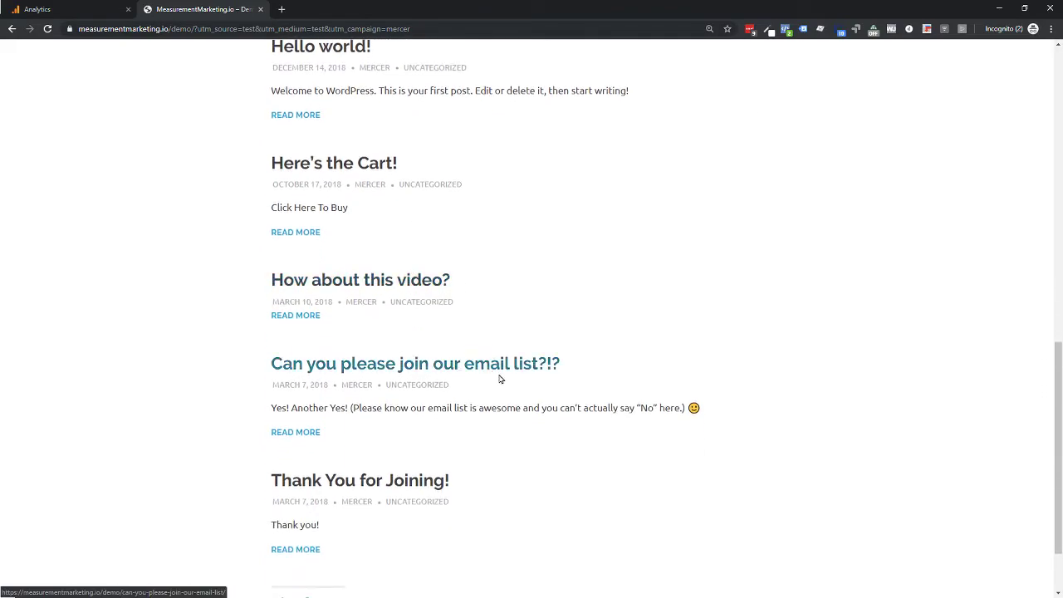
left_click(368, 368)
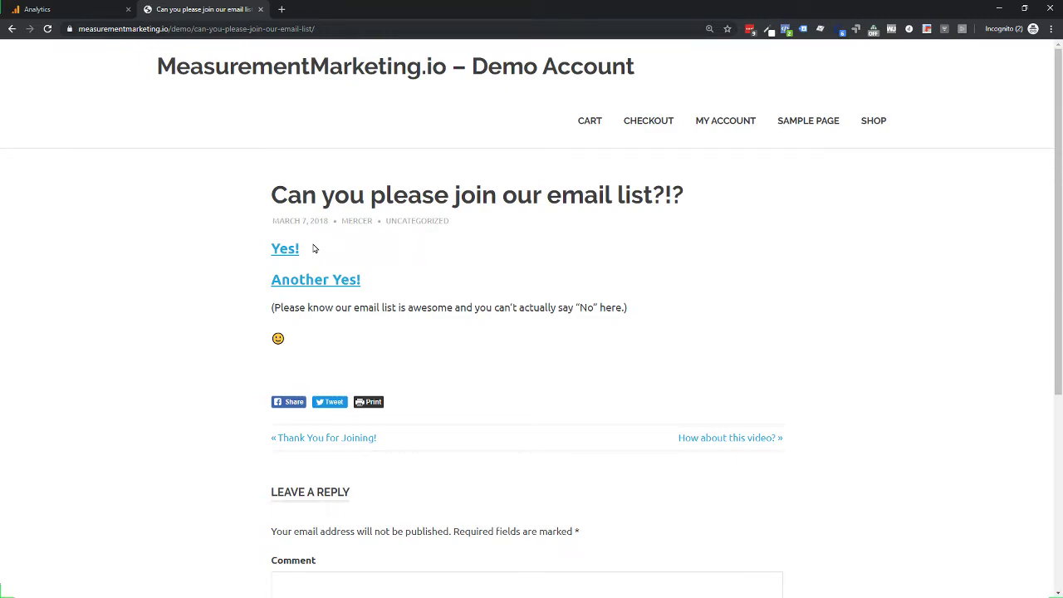
- Follow the "Yes!" link in the email list post and examine the URL path of the page it leads to
left_click_drag(172, 30, 368, 34)
left_click(291, 248)
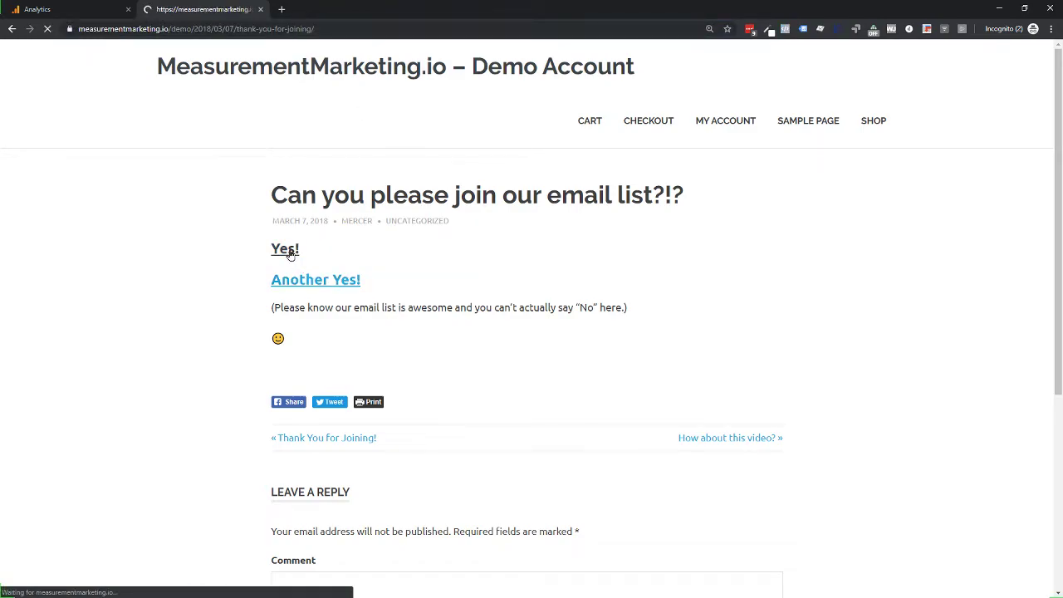
left_click_drag(208, 28, 334, 26)
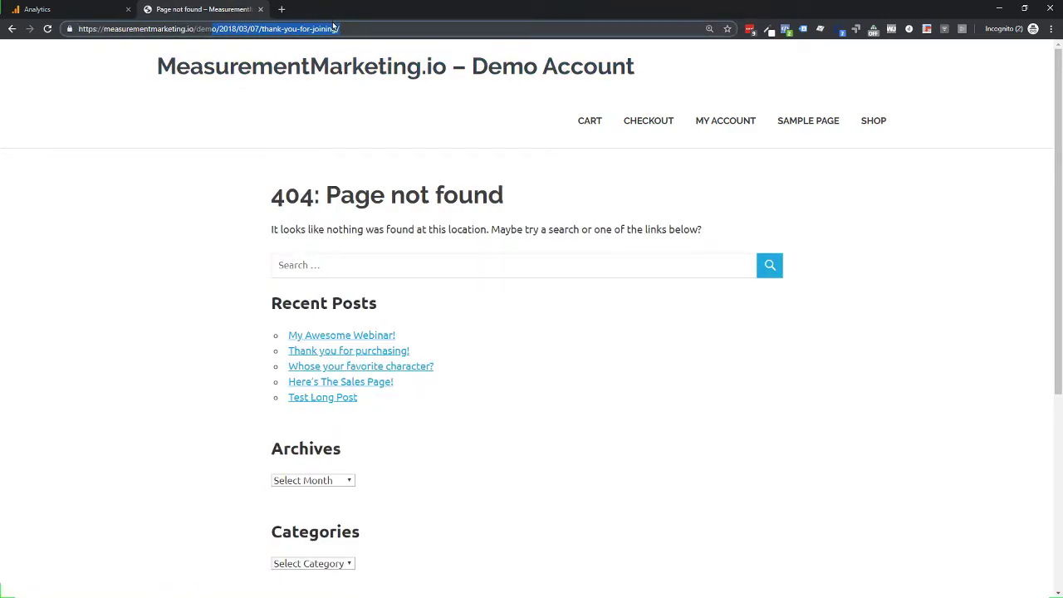
left_click_drag(253, 209, 567, 224)
left_click(297, 114)
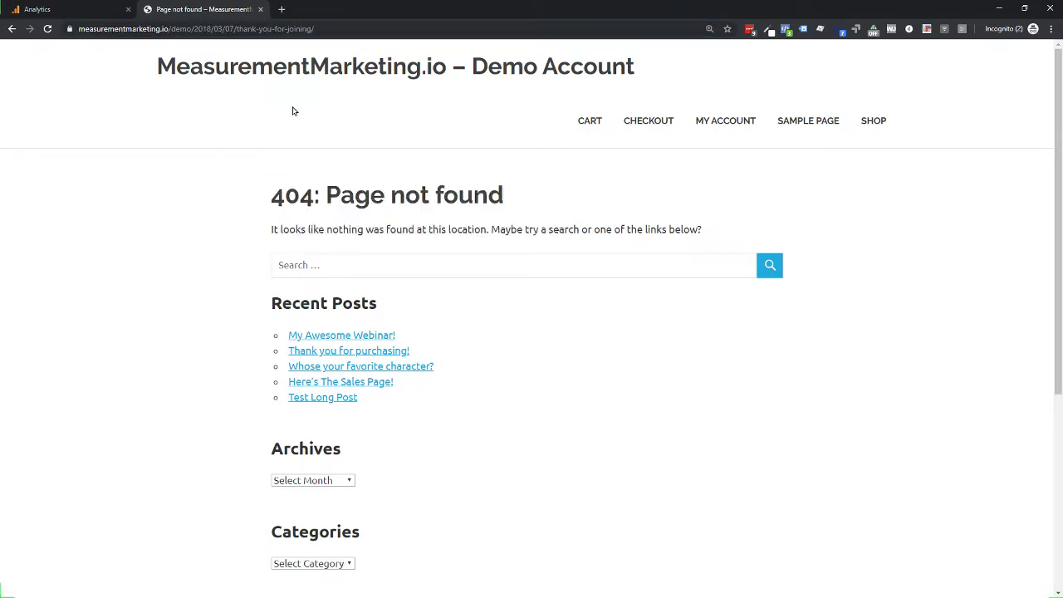
left_click_drag(197, 28, 341, 29)
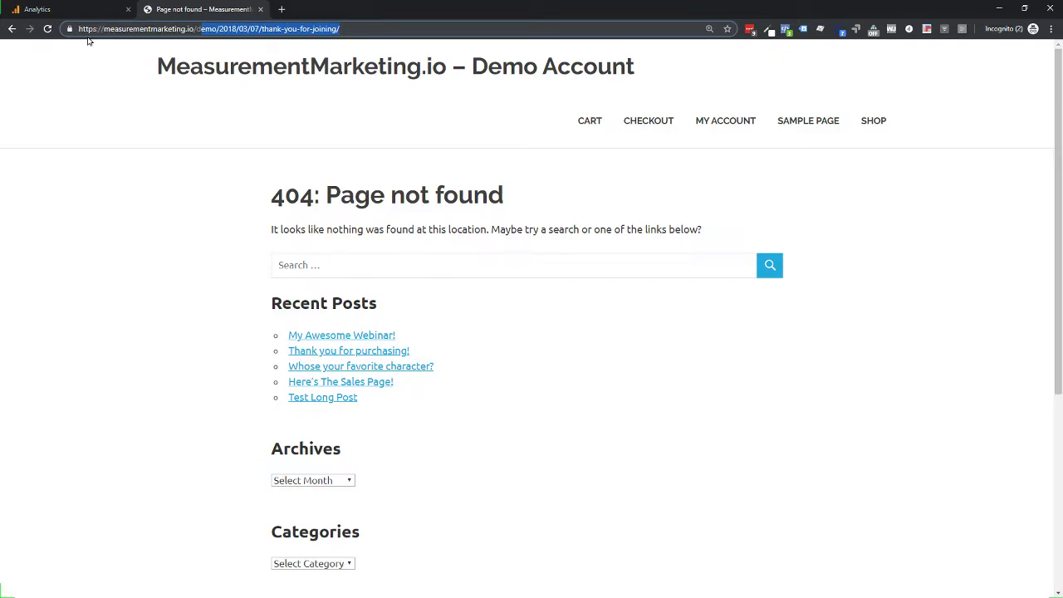
- Return to the email list post, follow the "Another Yes!" link and examine the resulting URL with its opt-in parameter
left_click(12, 28)
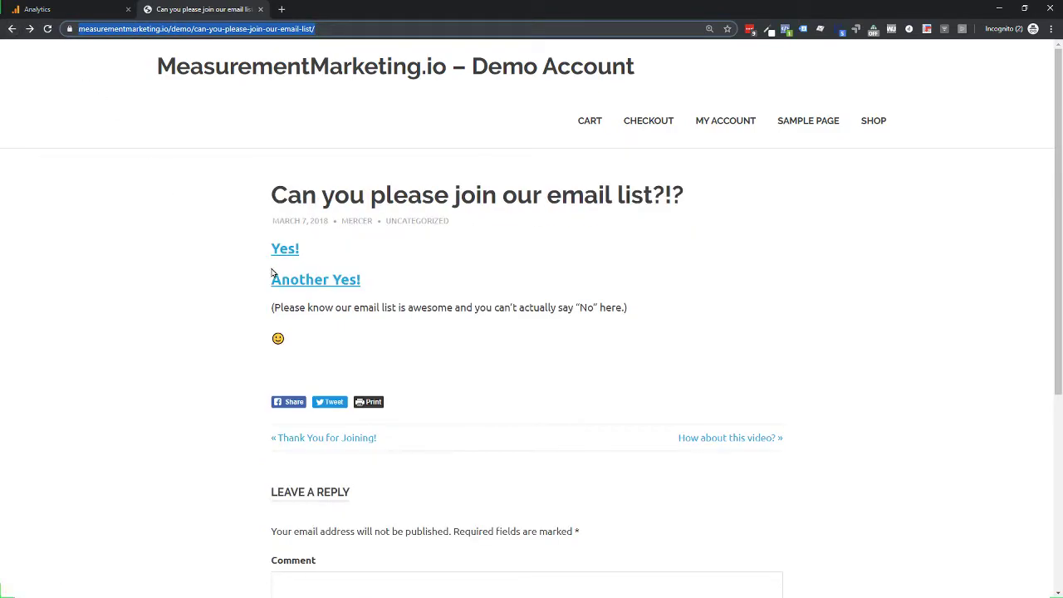
left_click(296, 282)
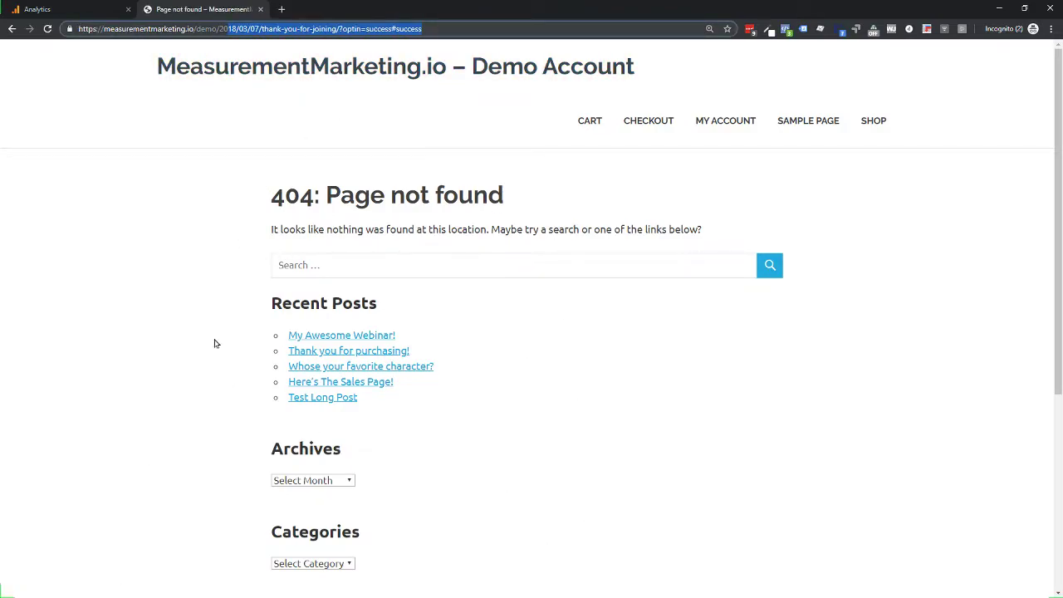
left_click(200, 27)
left_click_drag(180, 29, 532, 29)
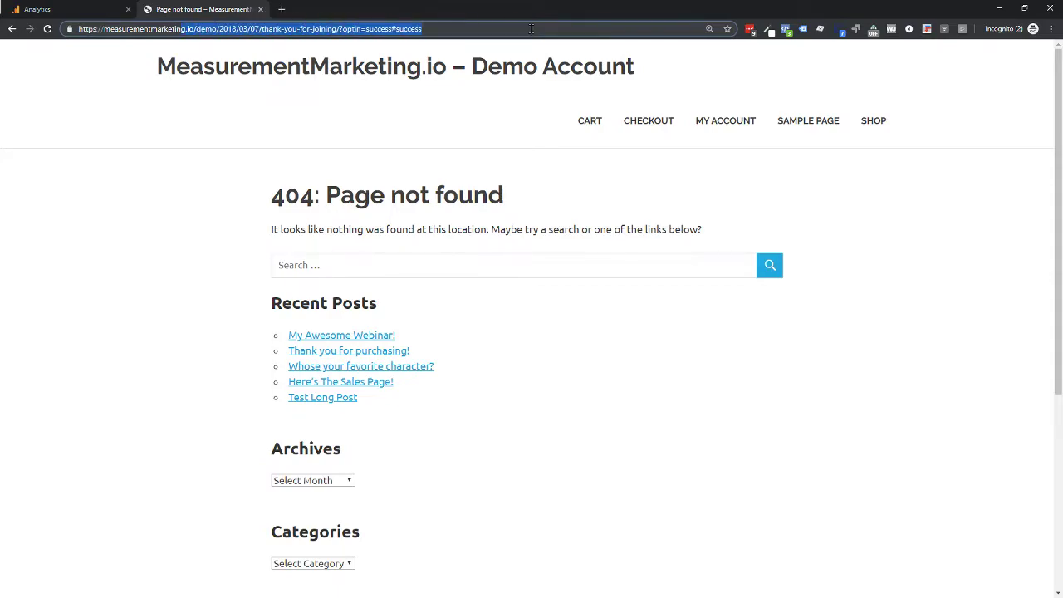
- Go back to the email list post and follow the "Yes!" link again, comparing the URLs of both pages
left_click(12, 28)
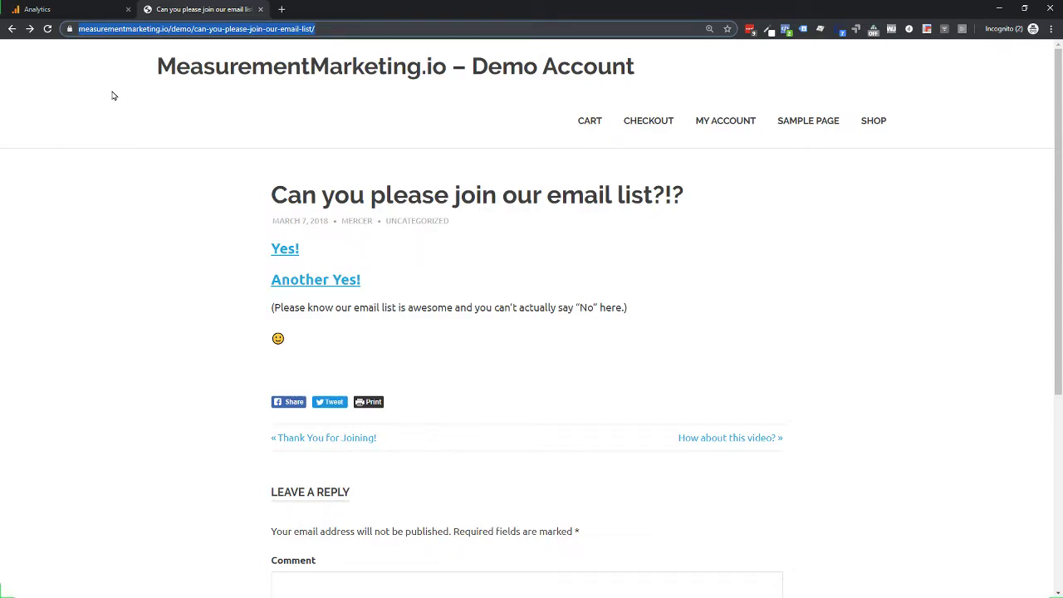
left_click(188, 28)
left_click_drag(197, 29, 339, 28)
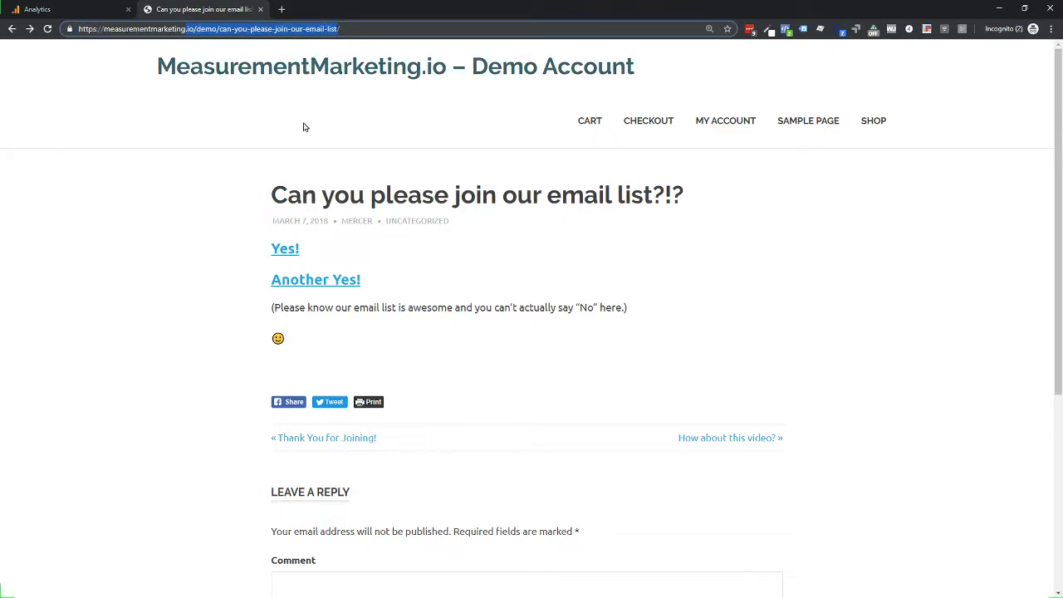
left_click(287, 248)
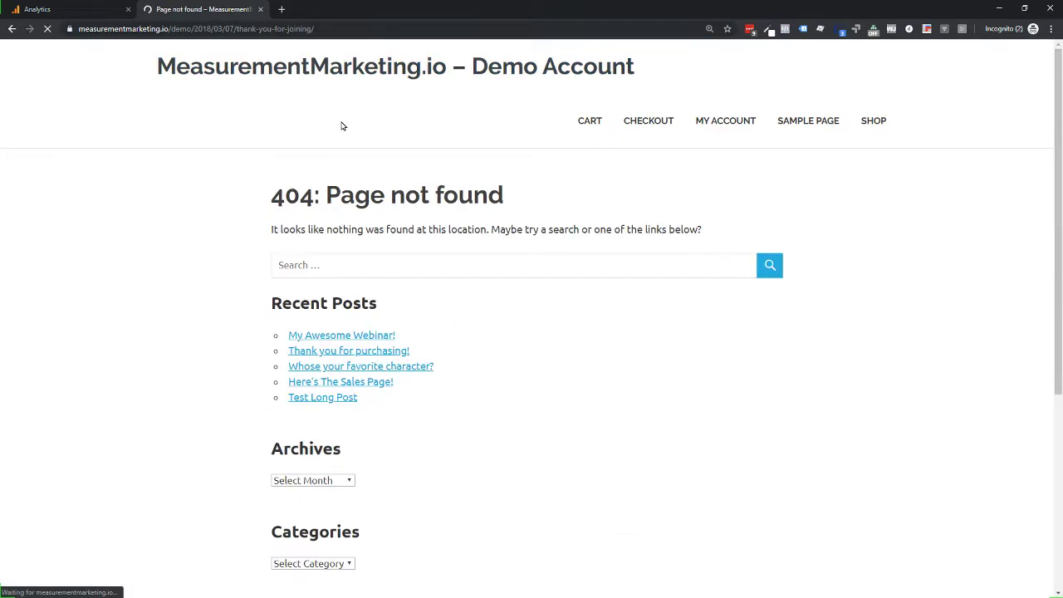
left_click(181, 28)
left_click_drag(182, 29, 341, 28)
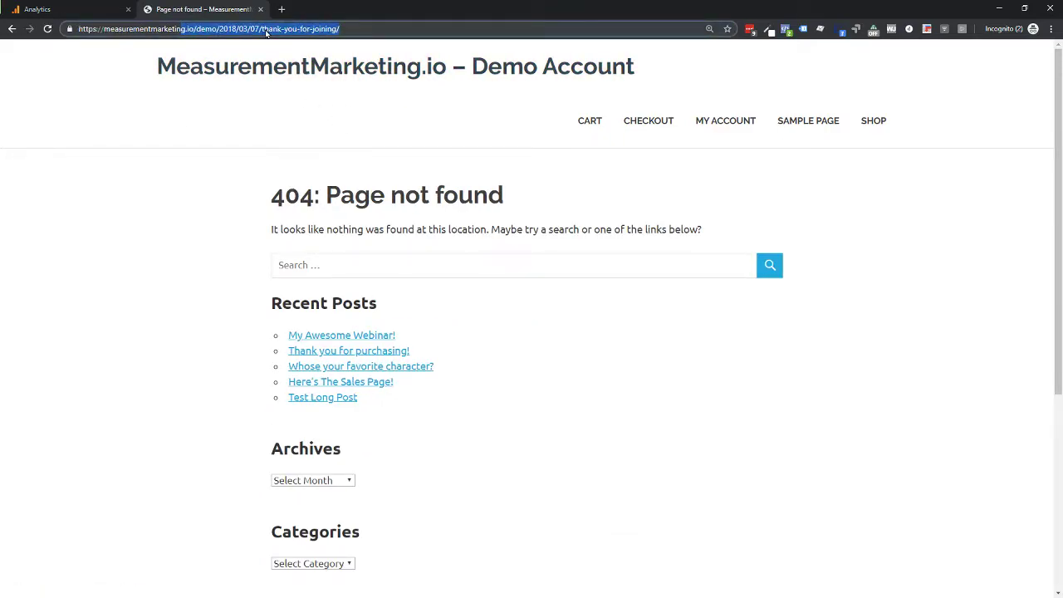
- Switch to Google Analytics and open the goals list in the admin settings of Demo - Workshop View 1
left_click(83, 15)
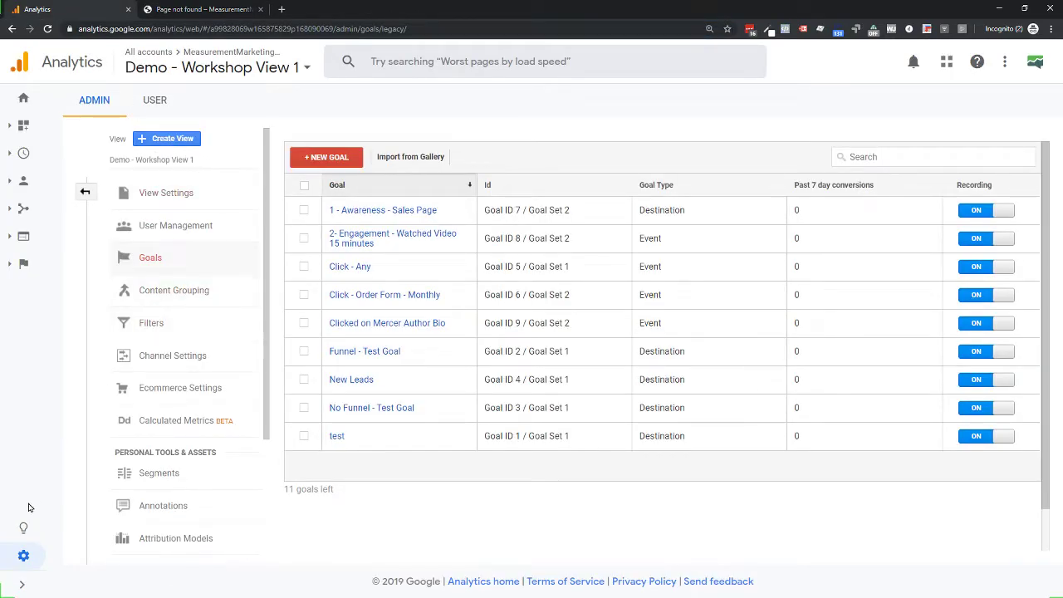
left_click(23, 556)
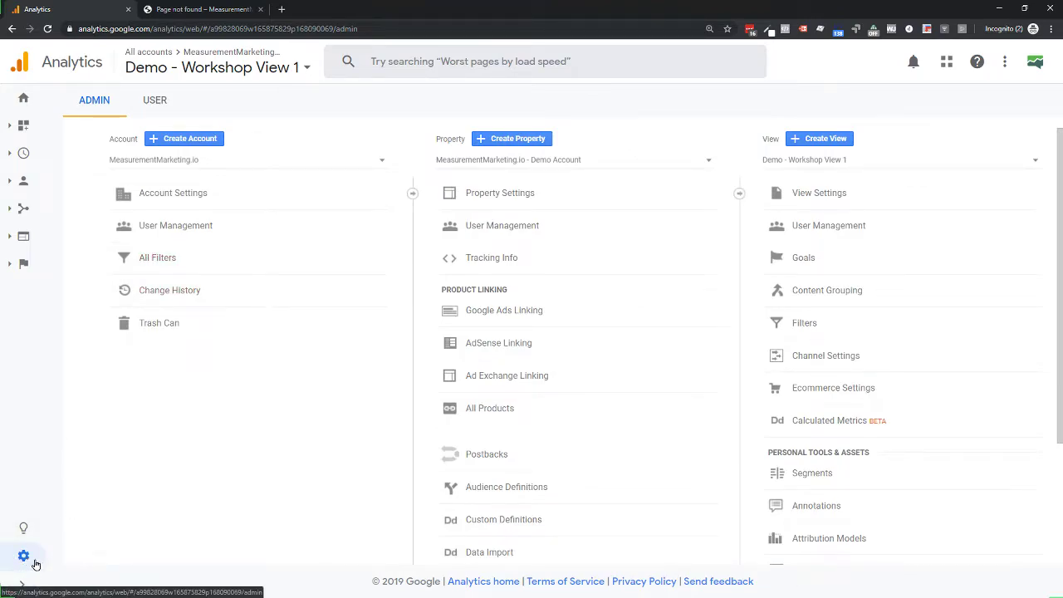
left_click(20, 101)
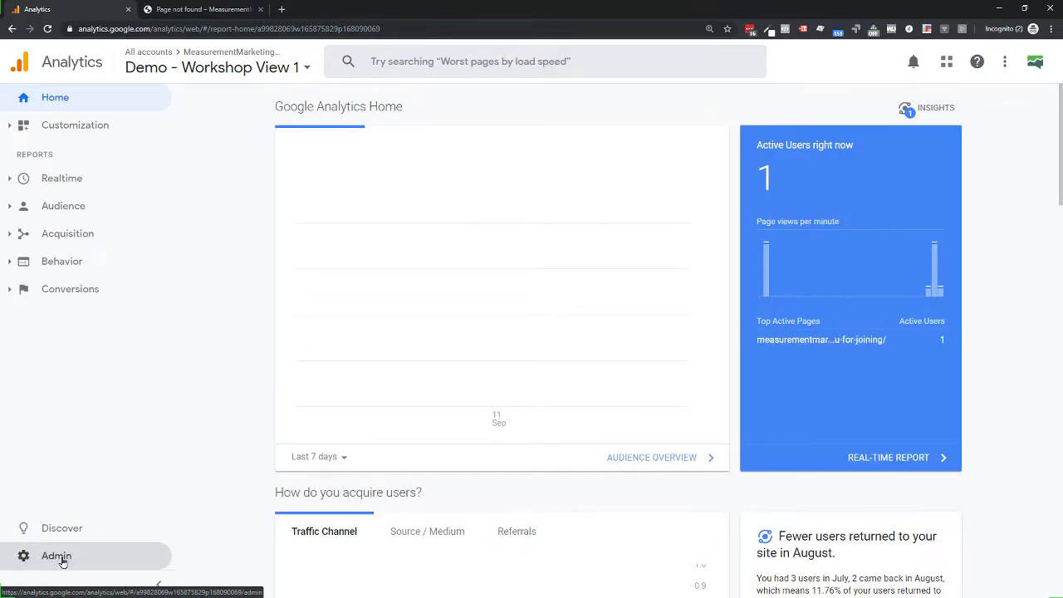
left_click(60, 559)
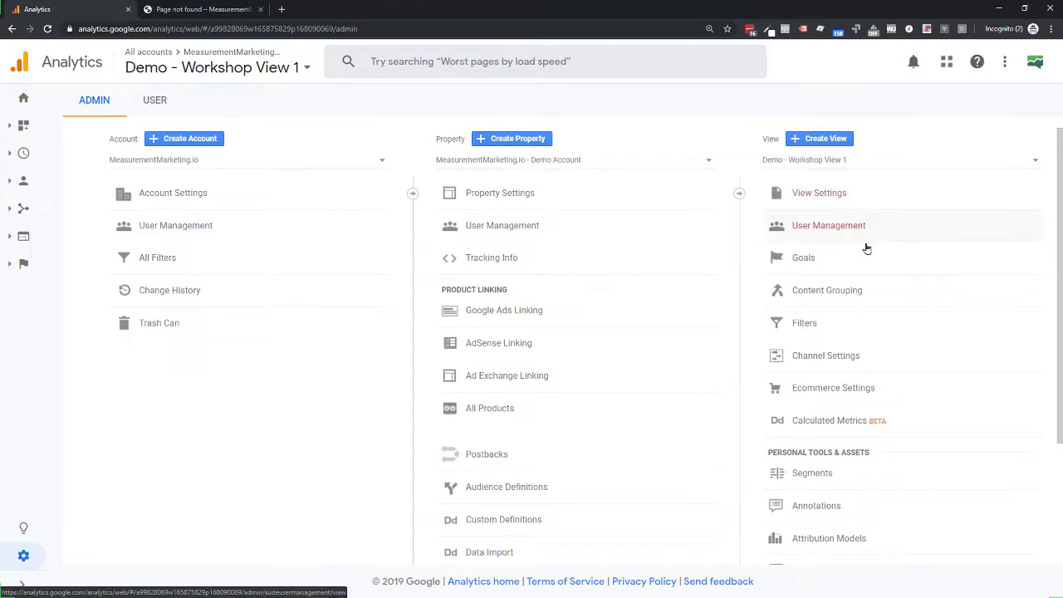
left_click(807, 268)
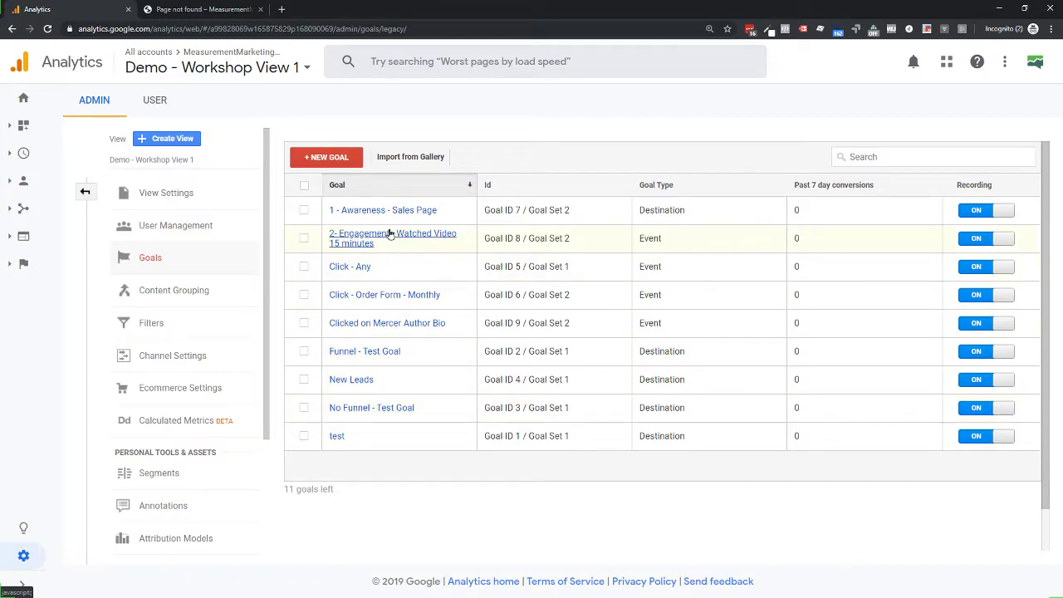
- Create a new Destination goal named with the presenter's name followed by "Thank You Goal", and continue to its details
left_click(320, 168)
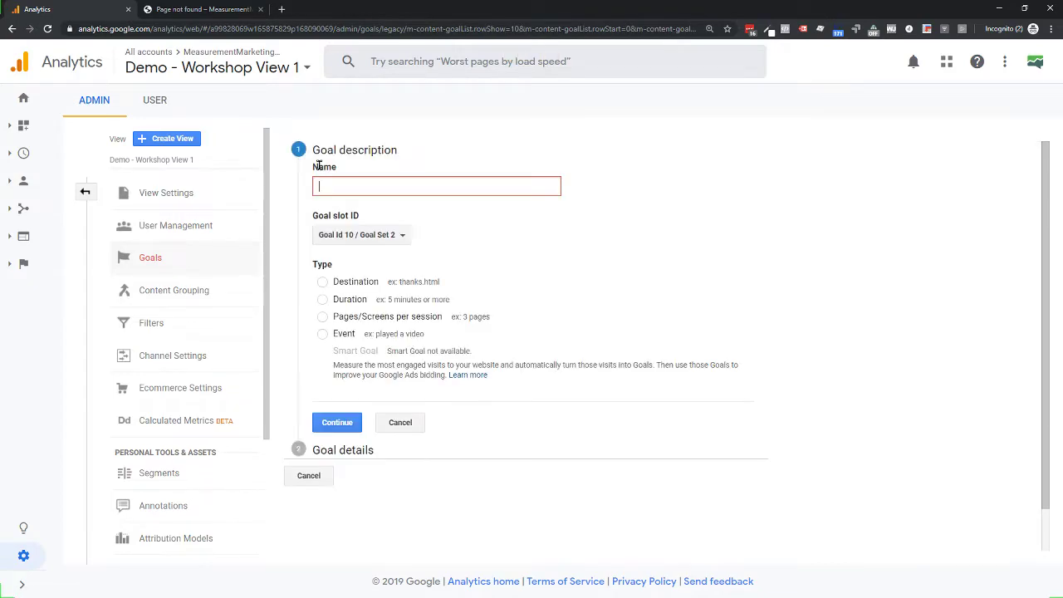
left_click(220, 9)
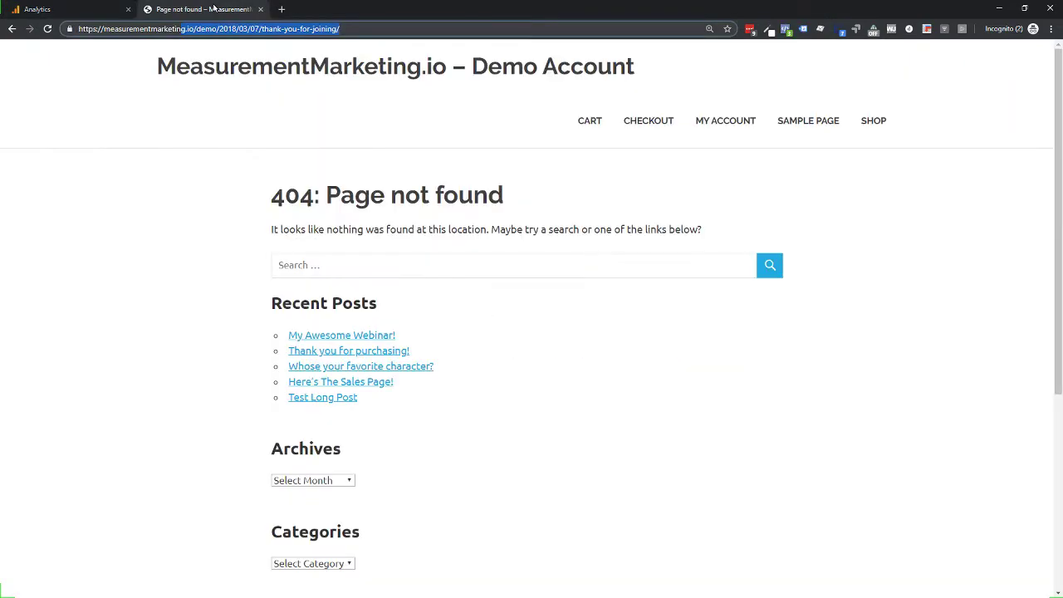
left_click_drag(262, 30, 370, 23)
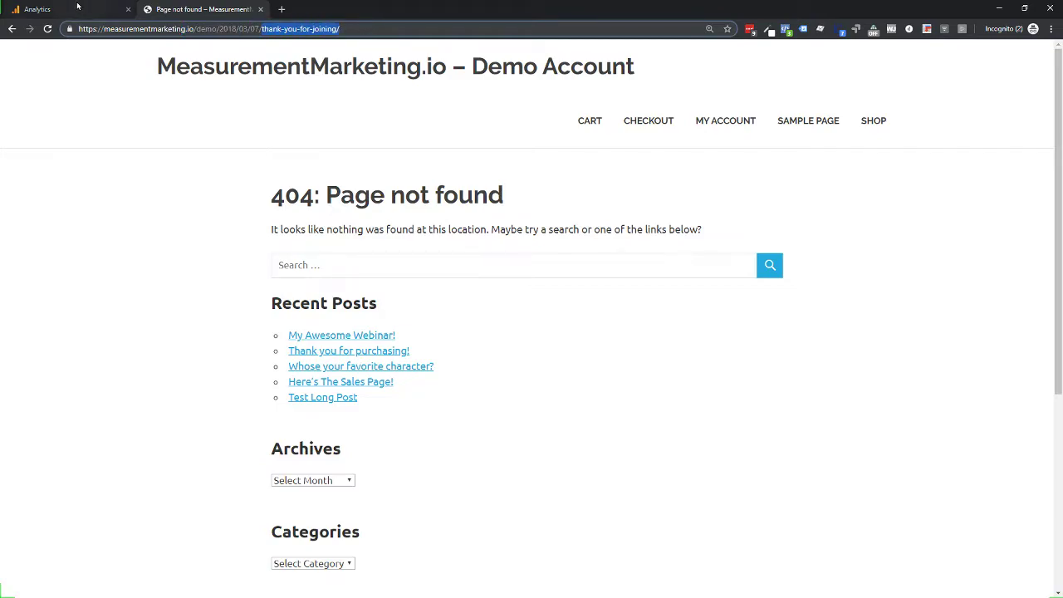
left_click(79, 7)
left_click(341, 186)
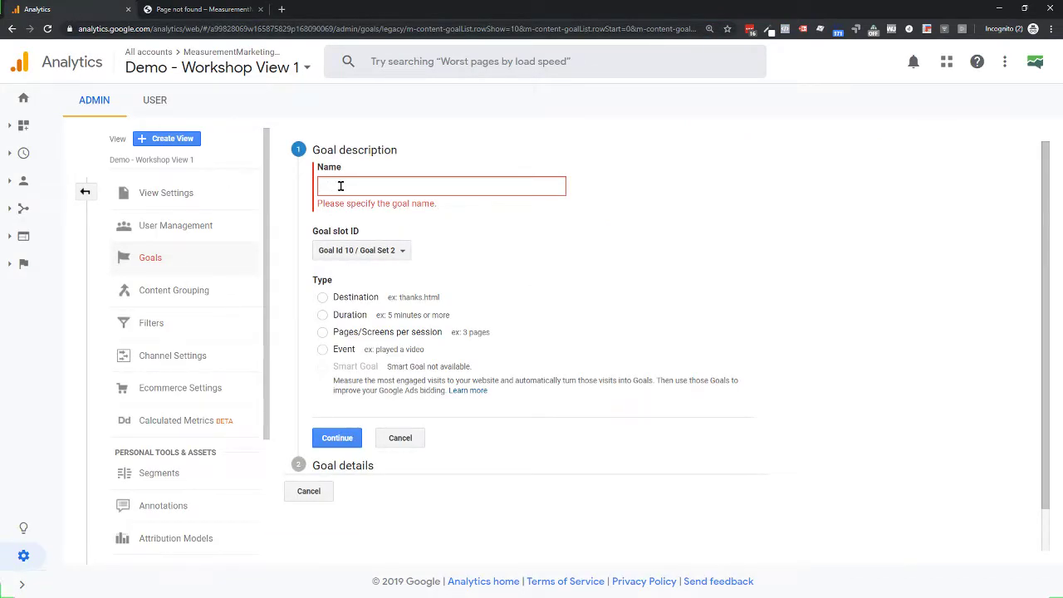
type("M")
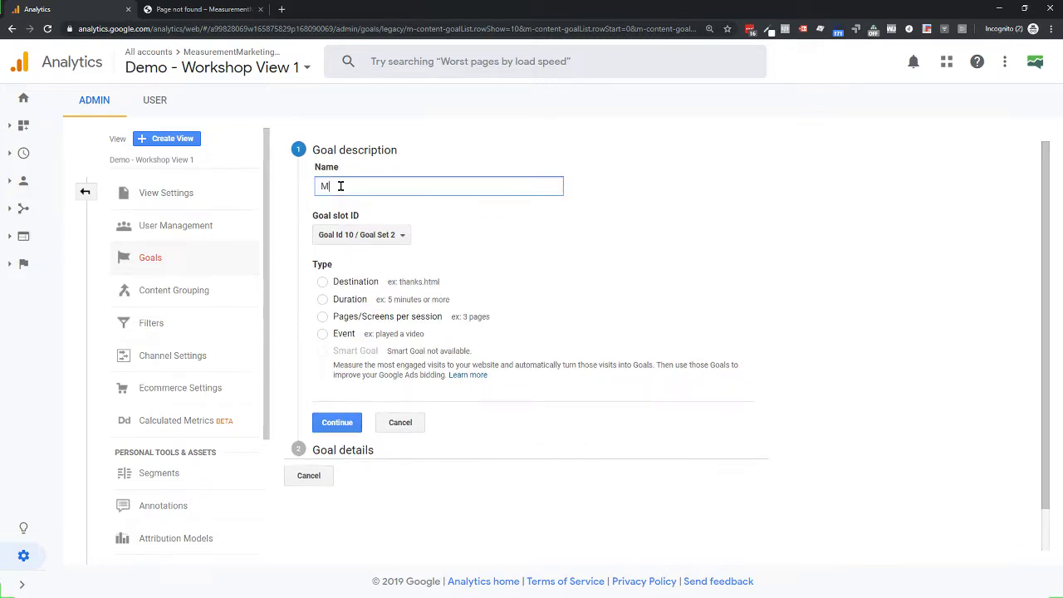
type("erchr's Thank You Goal")
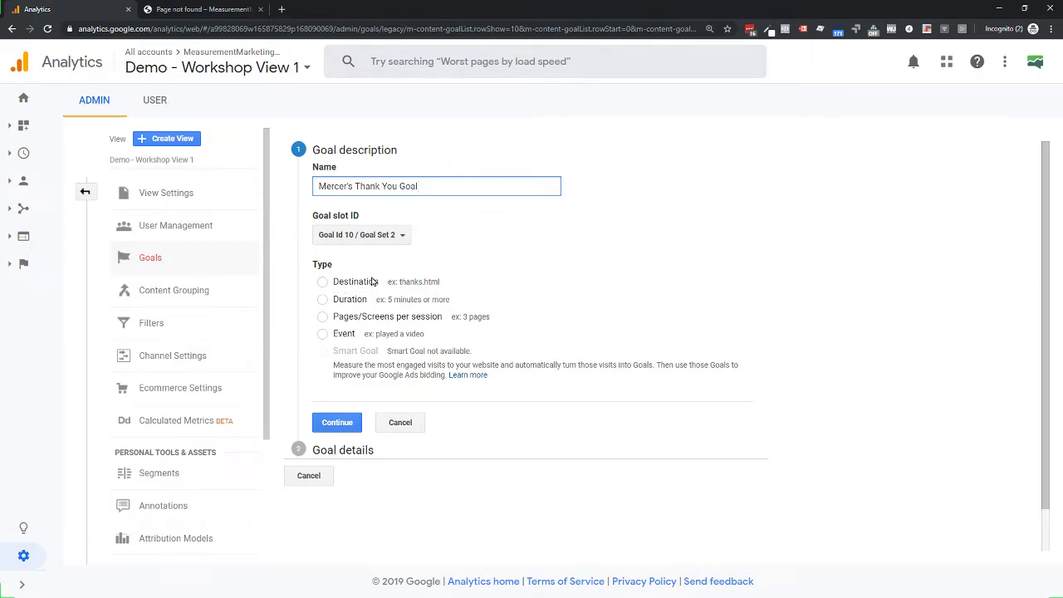
left_click(322, 284)
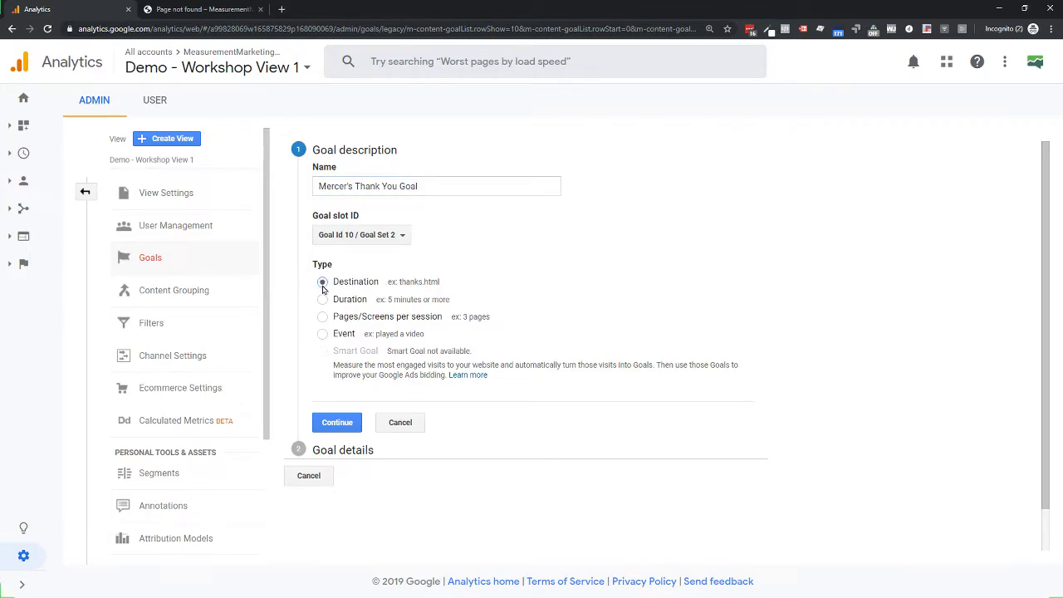
left_click(334, 423)
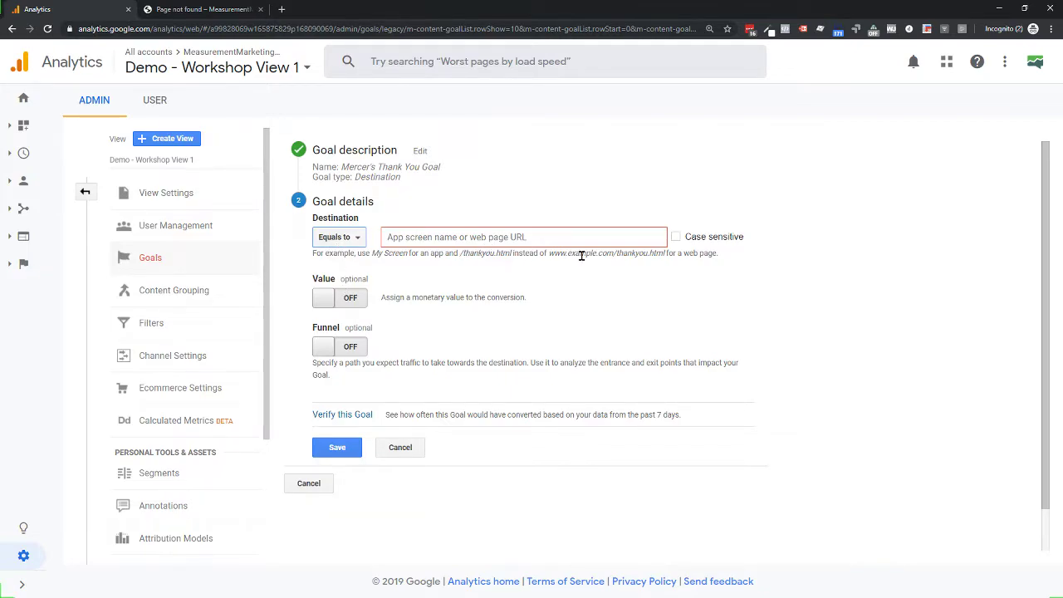
- Set the goal's destination match type to Begins with and examine the address of the thank-you-for-joining page
left_click(335, 241)
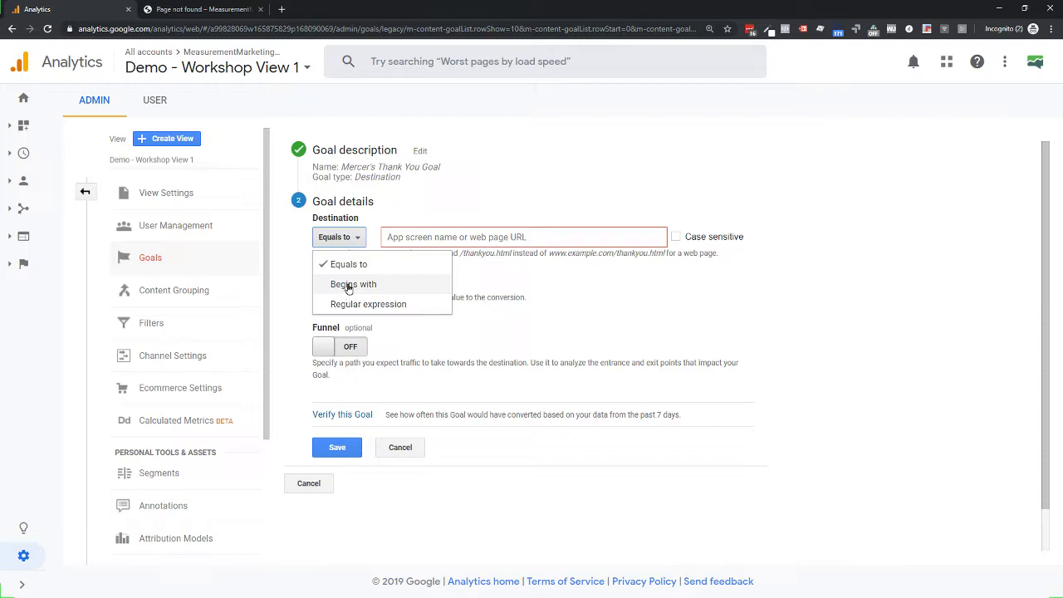
left_click(352, 286)
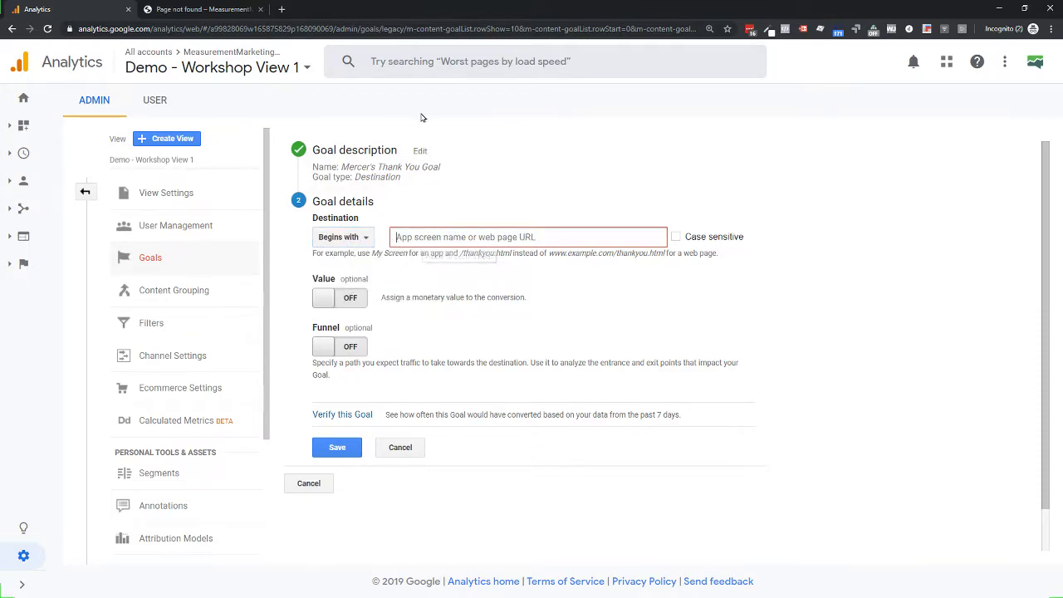
left_click(202, 10)
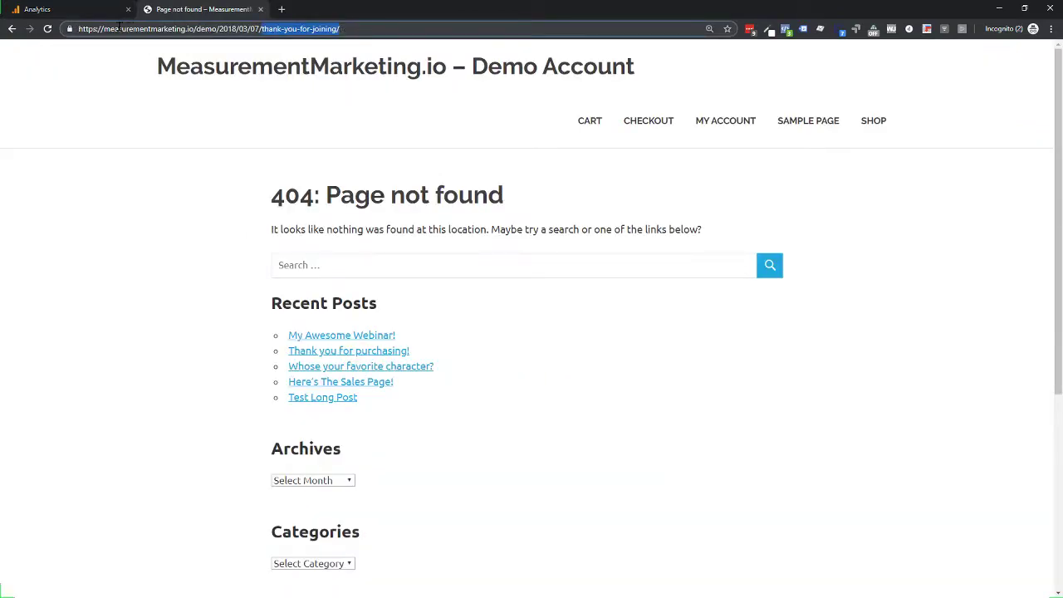
left_click_drag(99, 31, 341, 31)
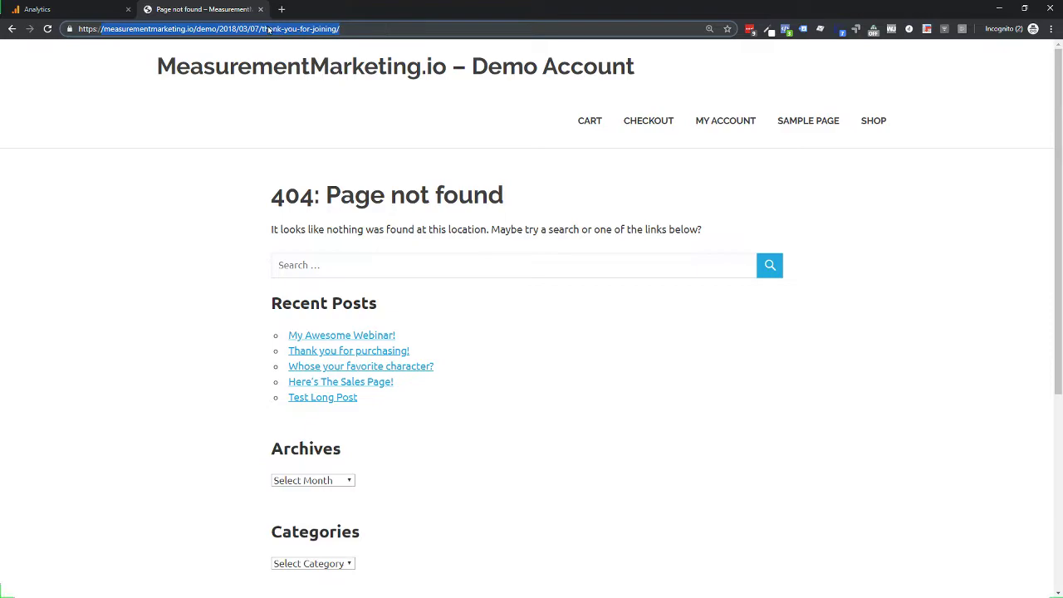
left_click(236, 30)
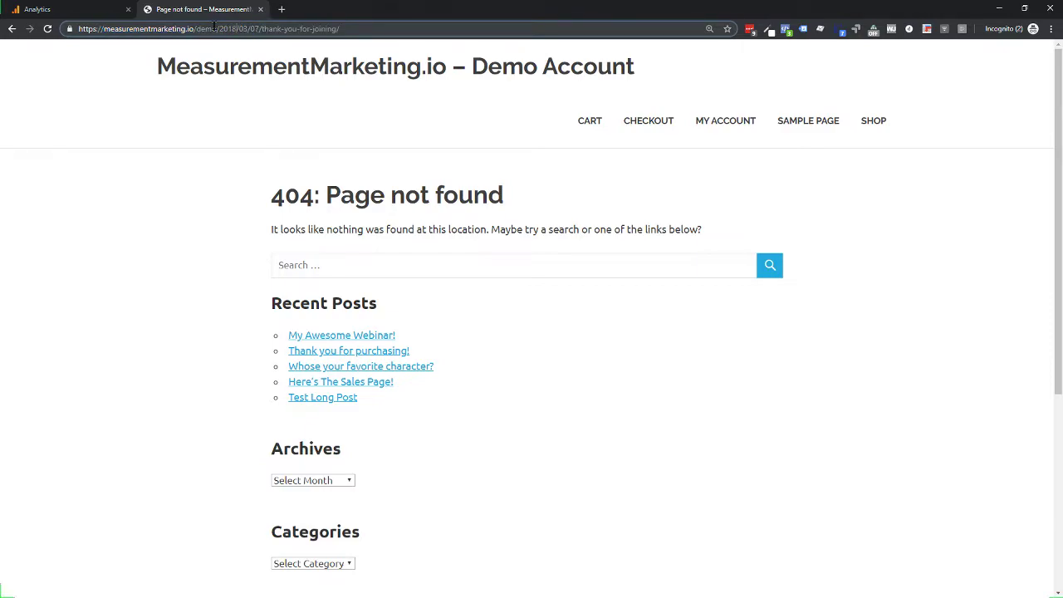
left_click(77, 13)
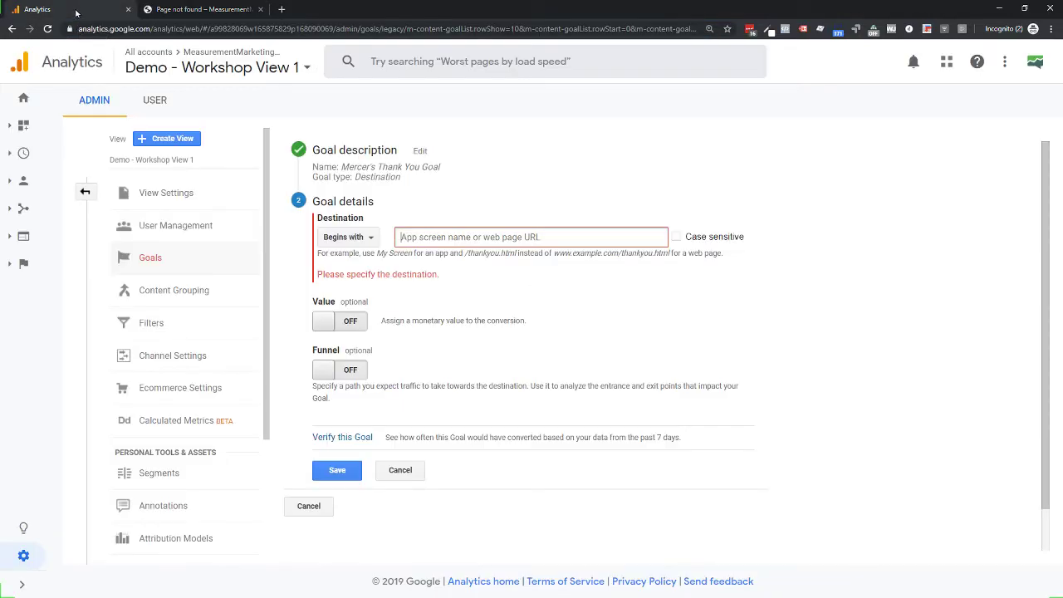
- Open the All Pages report under Behavior > Site Content in a new browser tab, keeping the goal form open
left_click(24, 236)
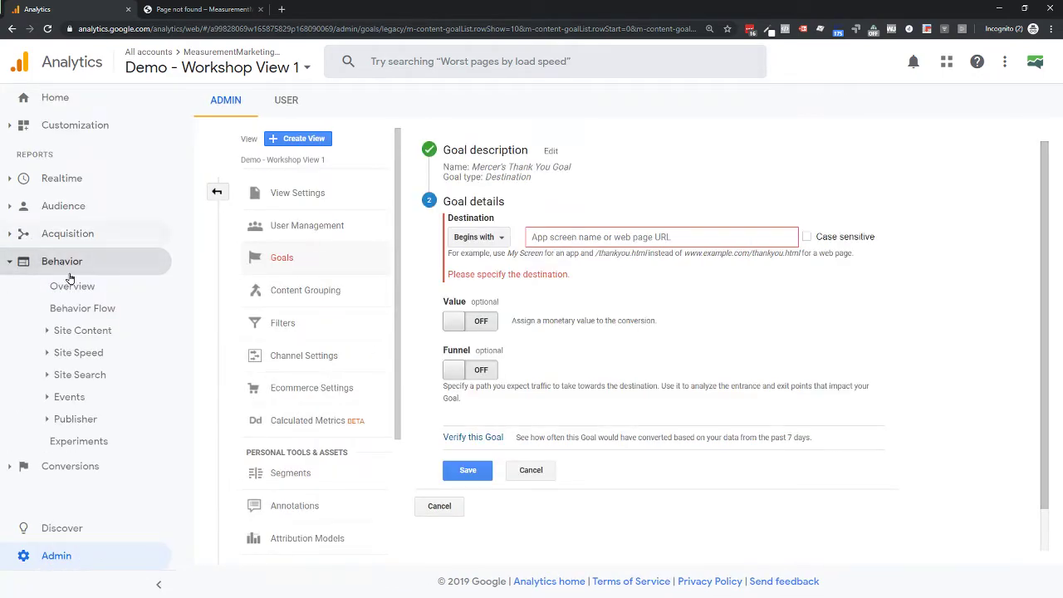
left_click(67, 334)
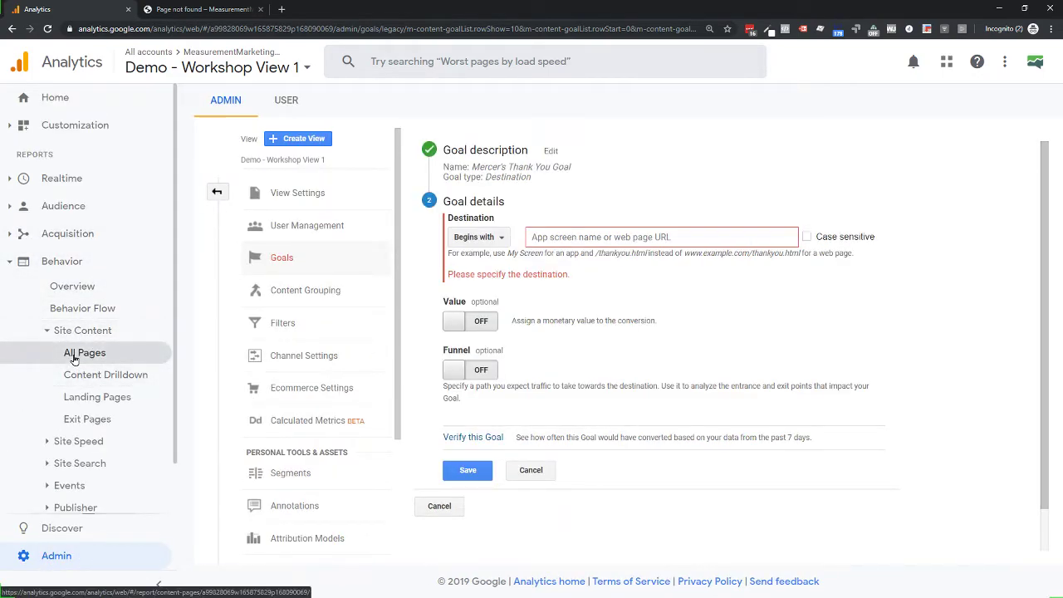
right_click(74, 358)
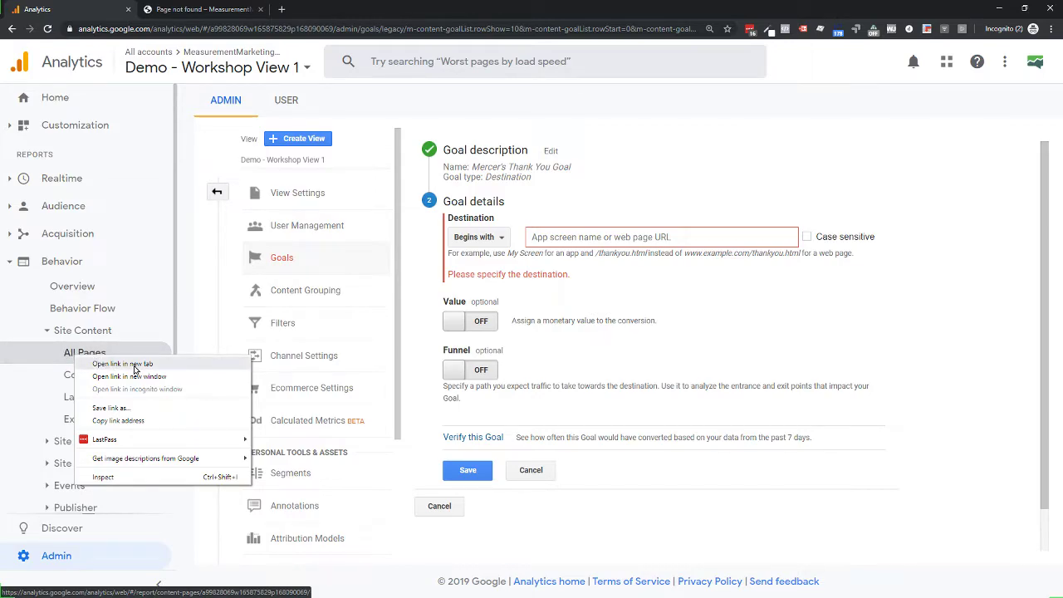
left_click(112, 367)
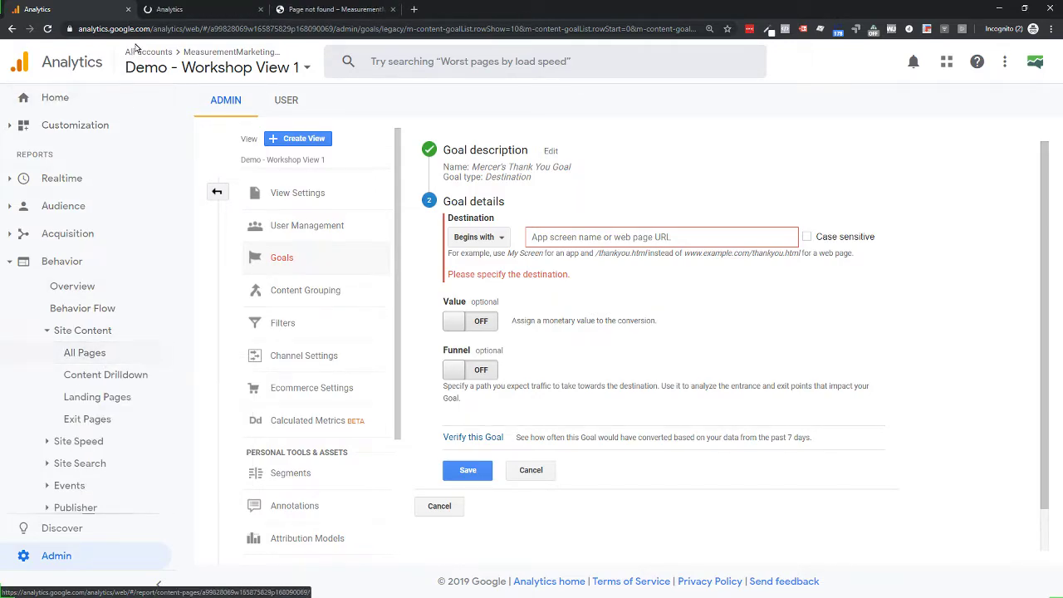
left_click(154, 587)
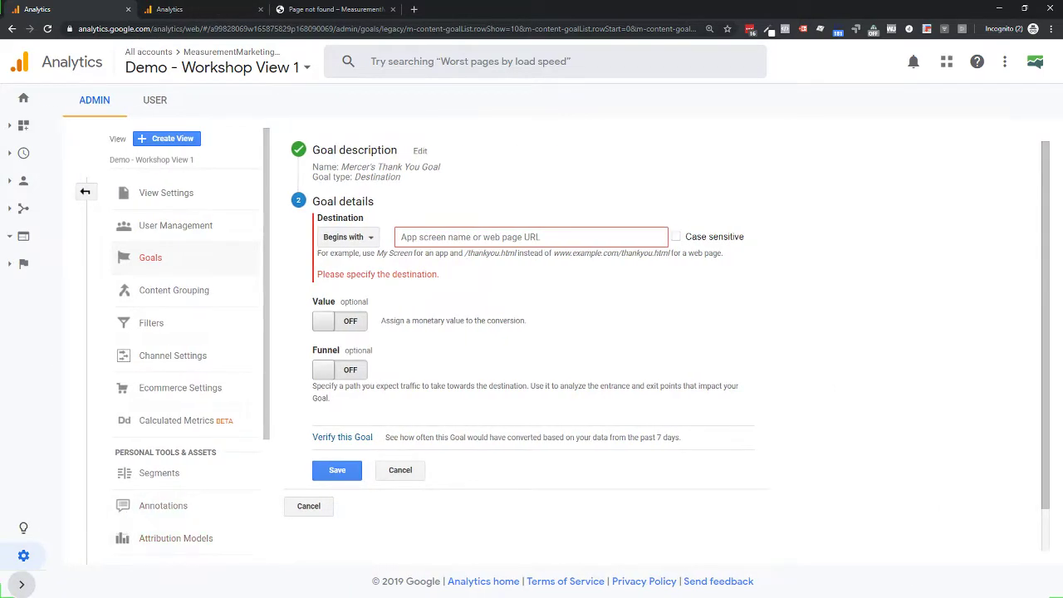
left_click(168, 10)
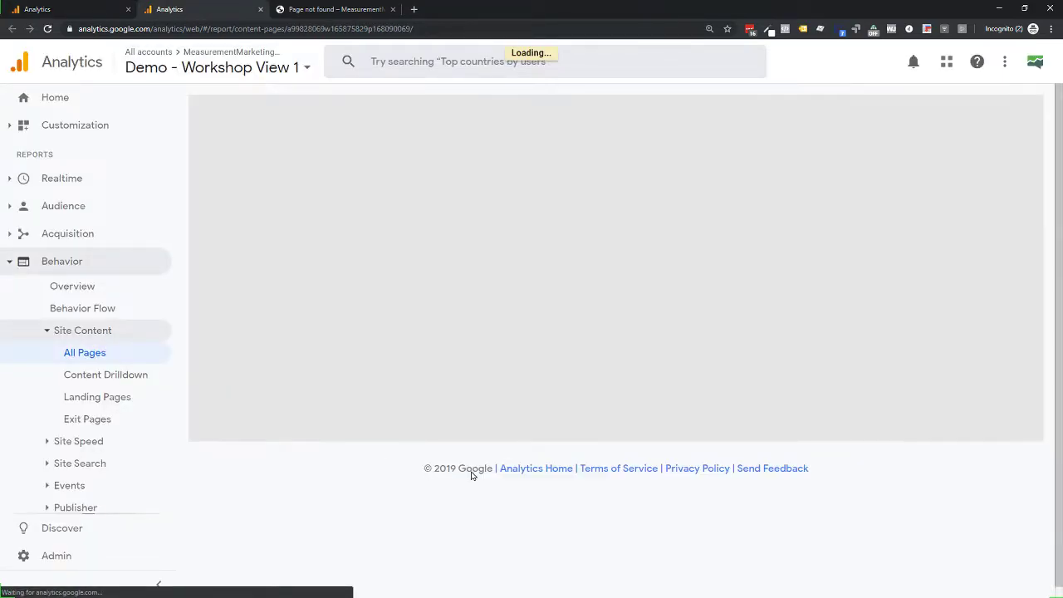
left_click(50, 9)
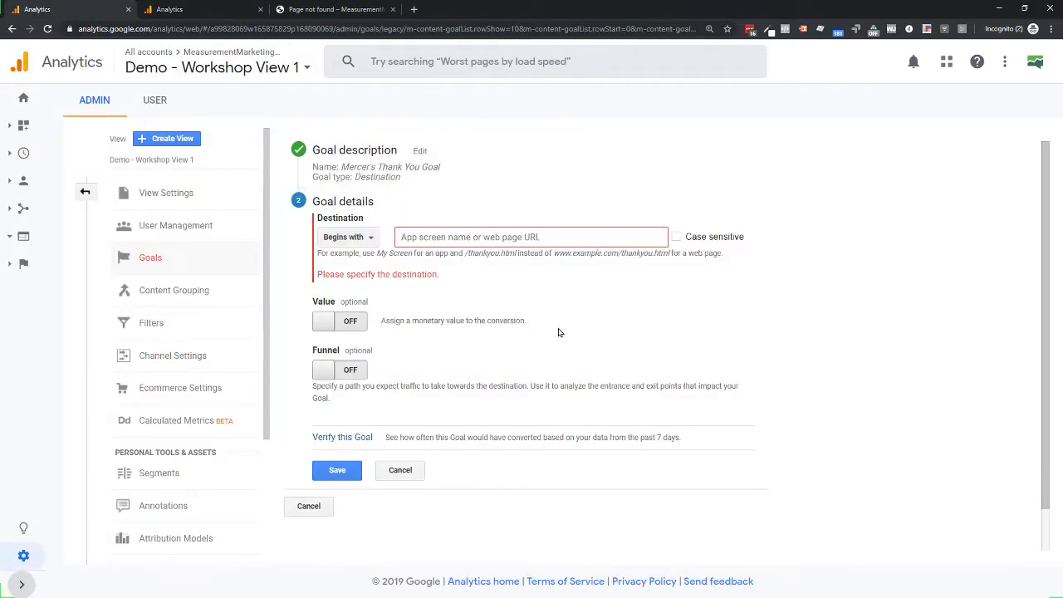
left_click(209, 10)
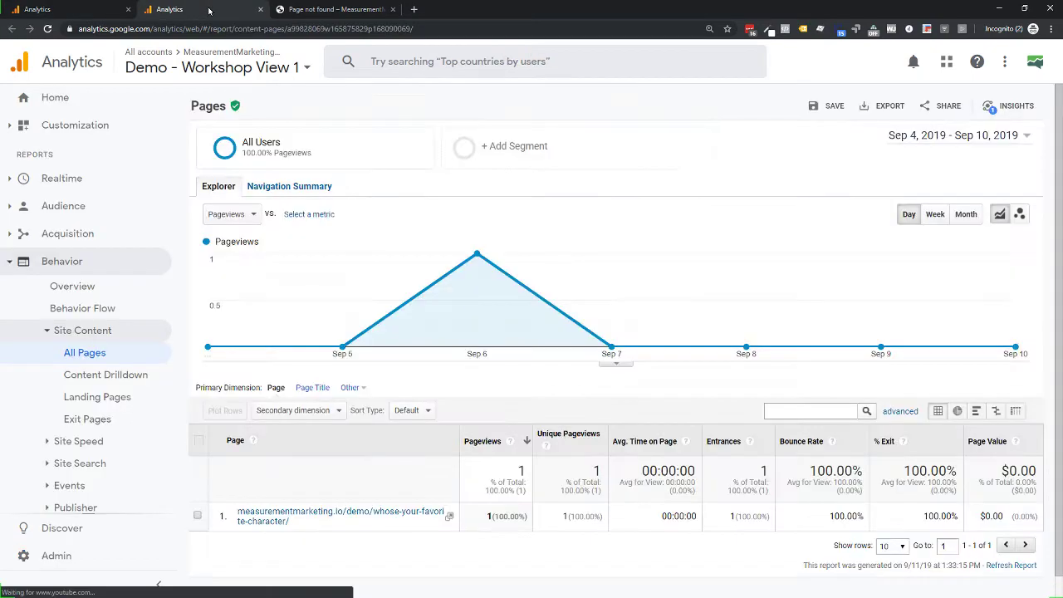
left_click(315, 9)
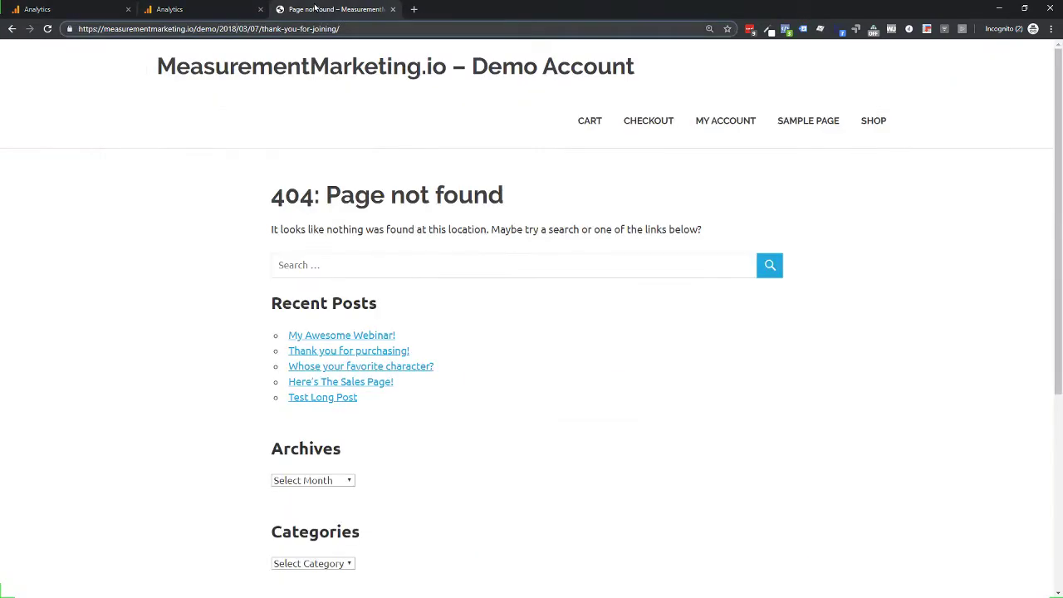
left_click_drag(259, 29, 347, 31)
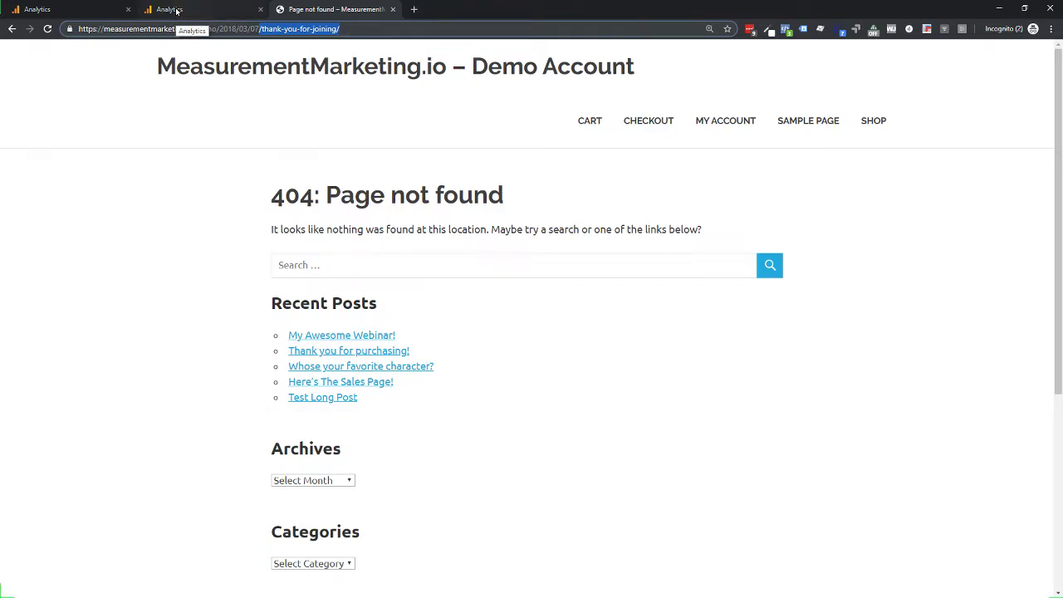
left_click_drag(105, 28, 383, 29)
key("ctrl+c")
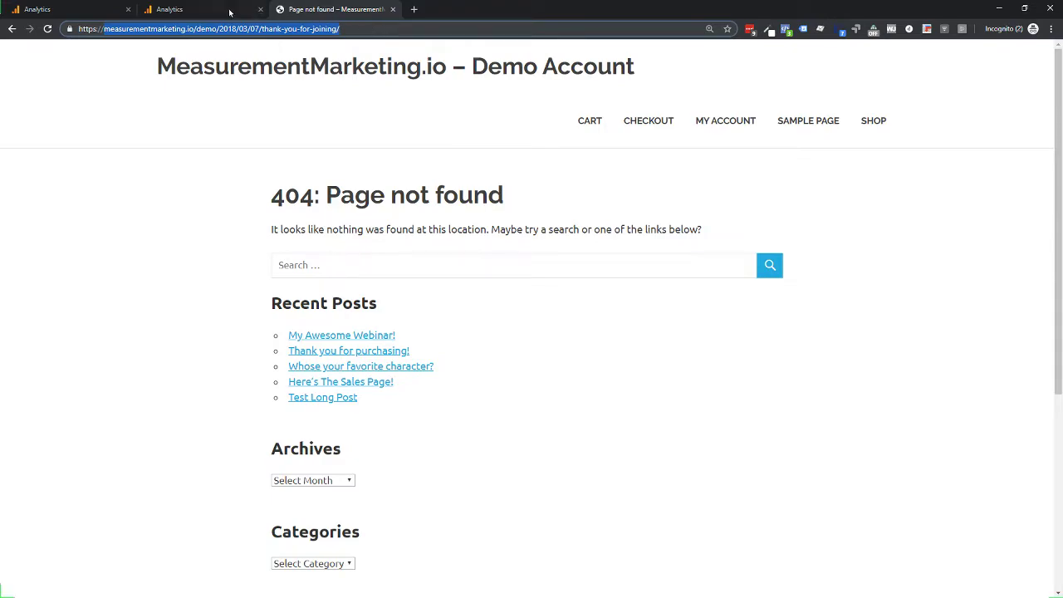
left_click(84, 9)
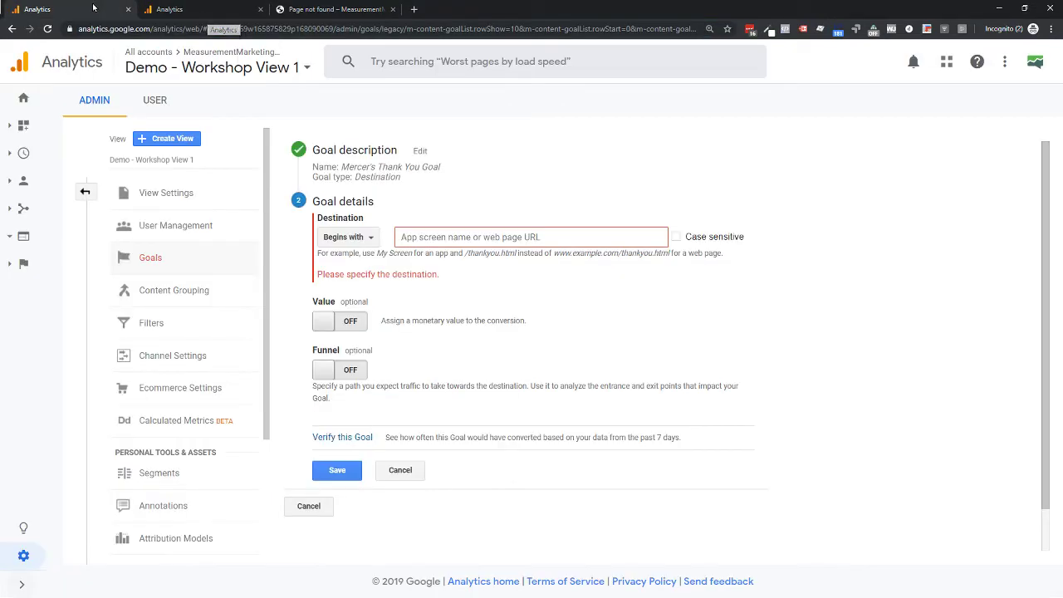
left_click(410, 235)
key("ctrl+v")
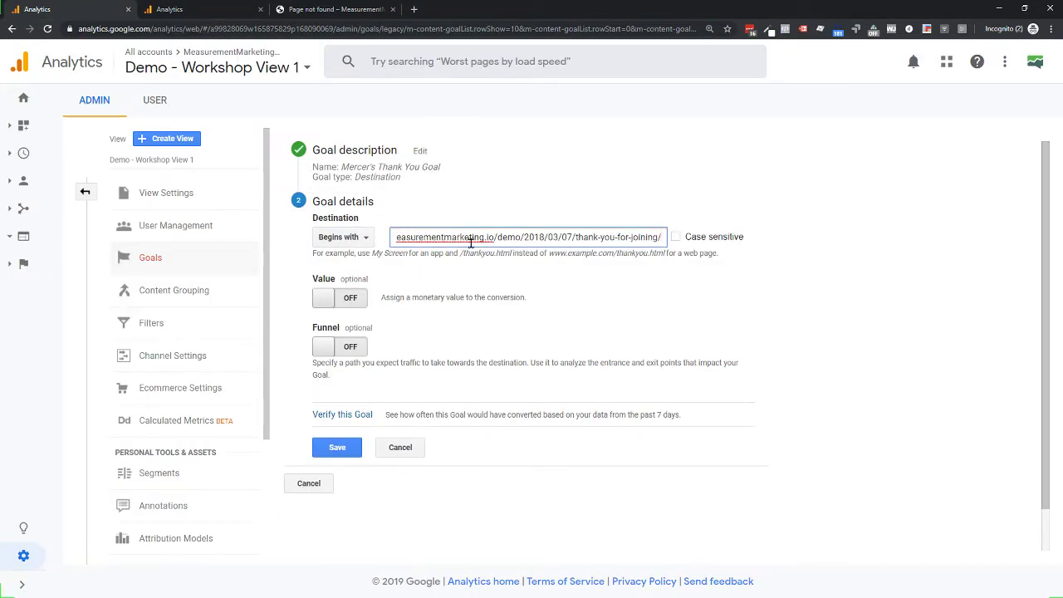
left_click_drag(663, 240, 376, 240)
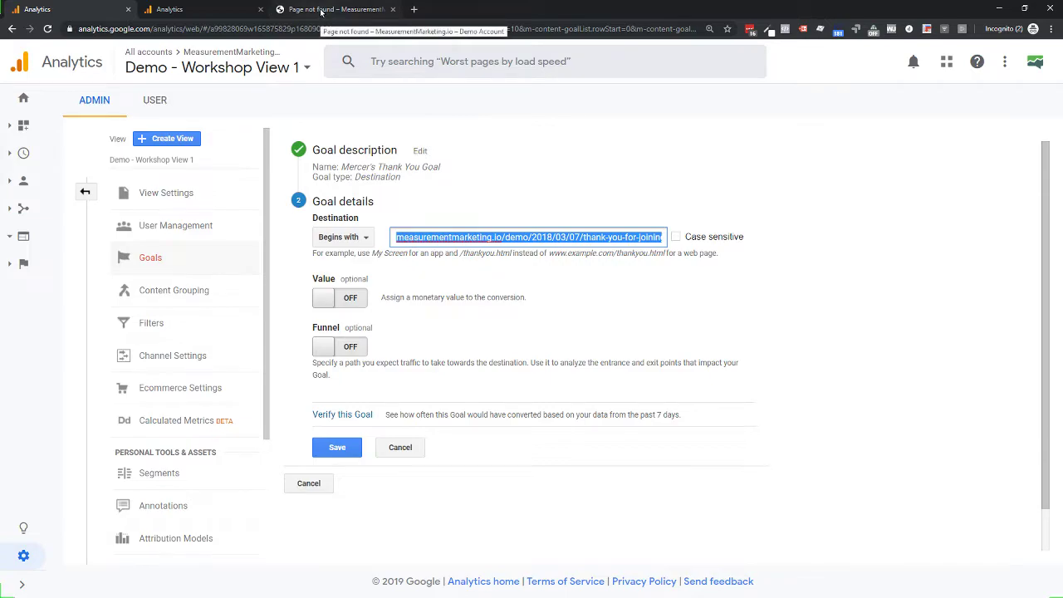
- Set the Pages report's date range to Jul 1, 2019 - Sep 10, 2019
left_click(191, 9)
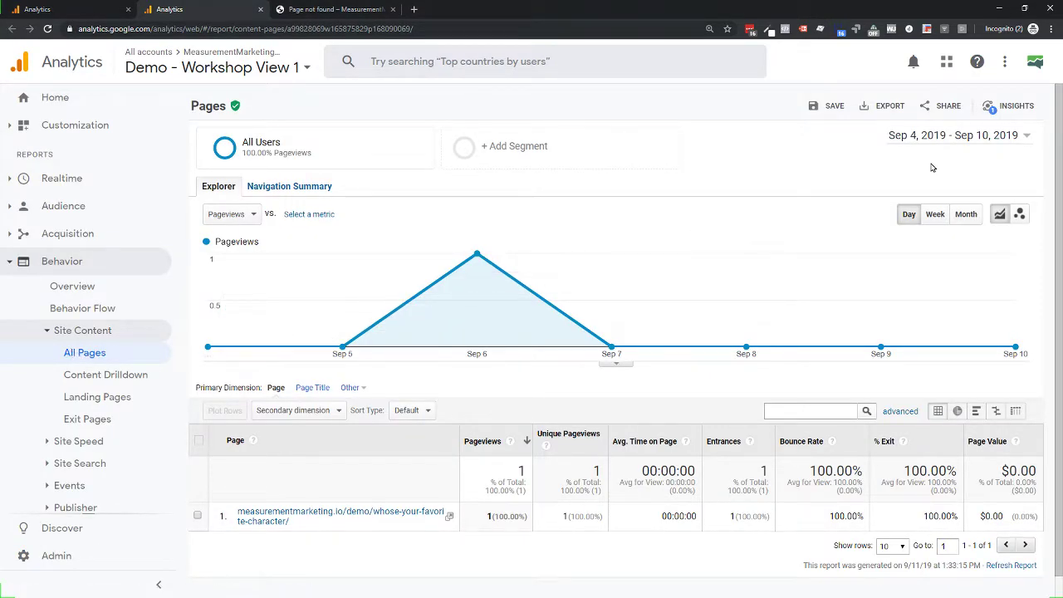
left_click(935, 138)
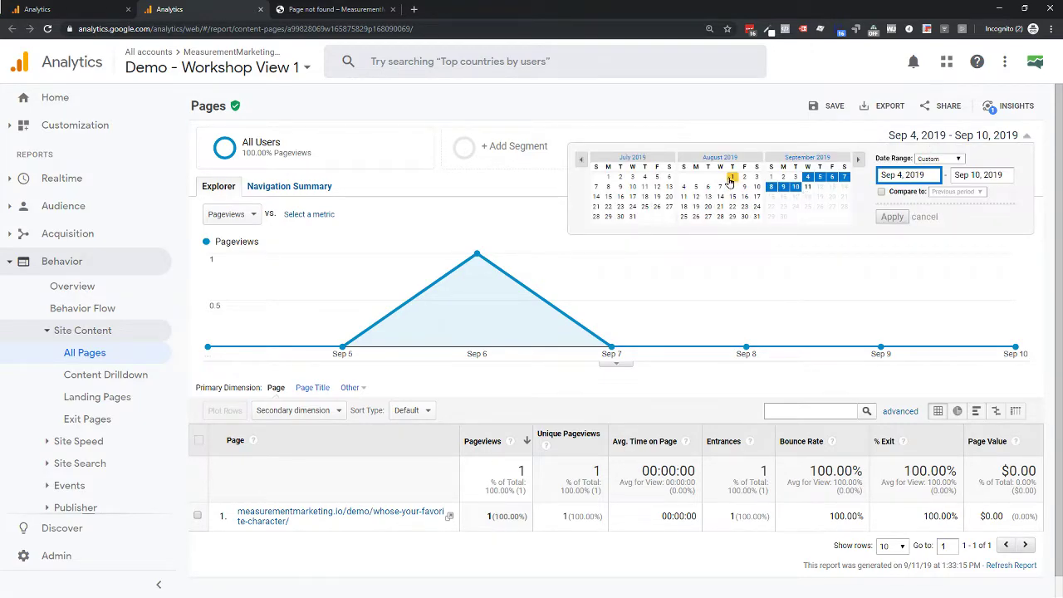
left_click(609, 176)
left_click(883, 221)
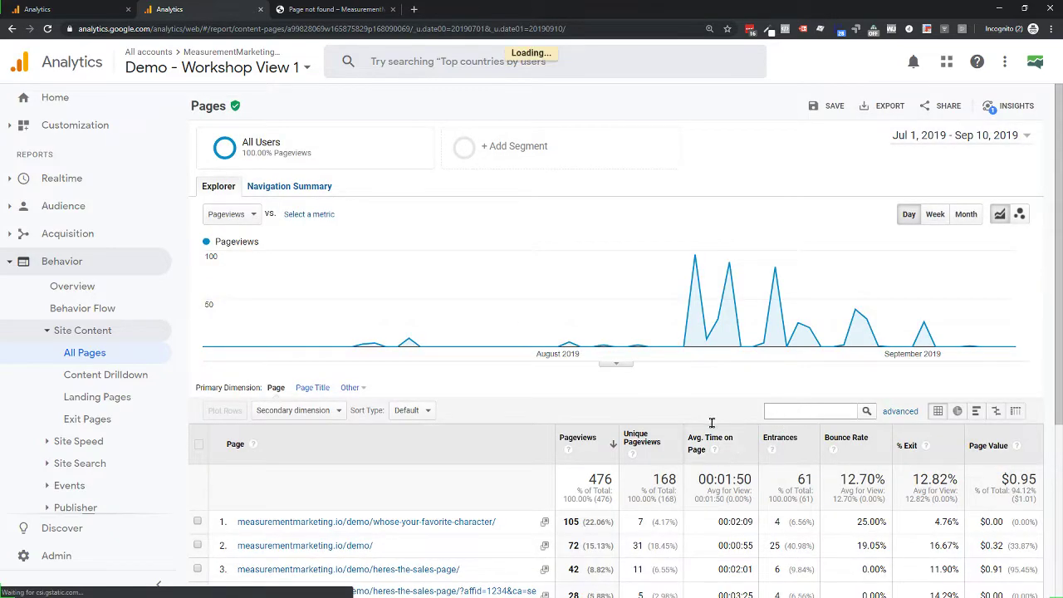
- Search the Pages report table for measurementmarketing.io/demo/2018/03/07/thank-you-for-joining/
scroll(787, 349, "down", 2)
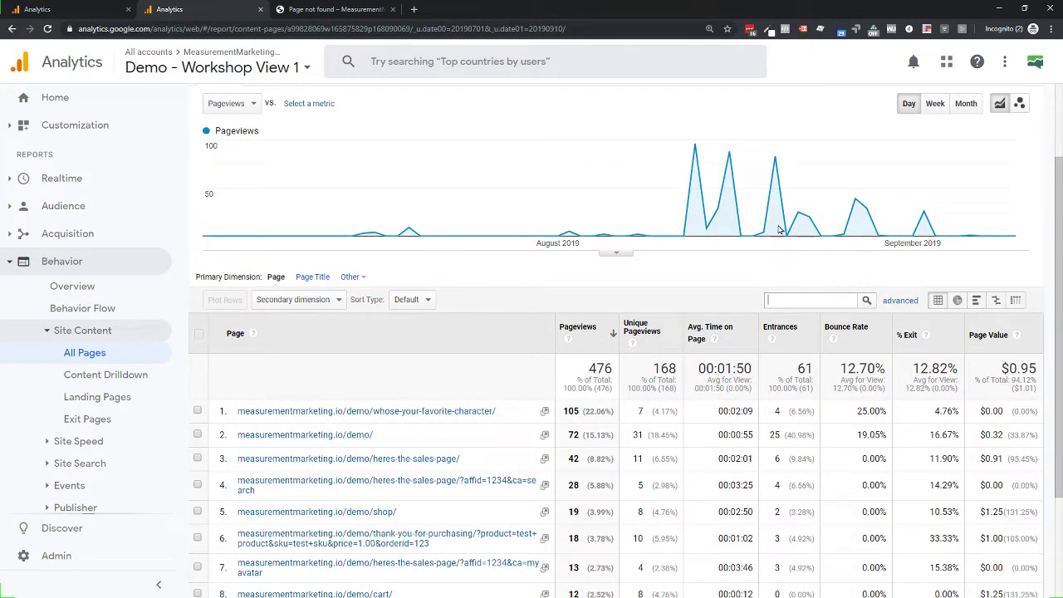
mouse_move(775, 228)
key("ctrl+v")
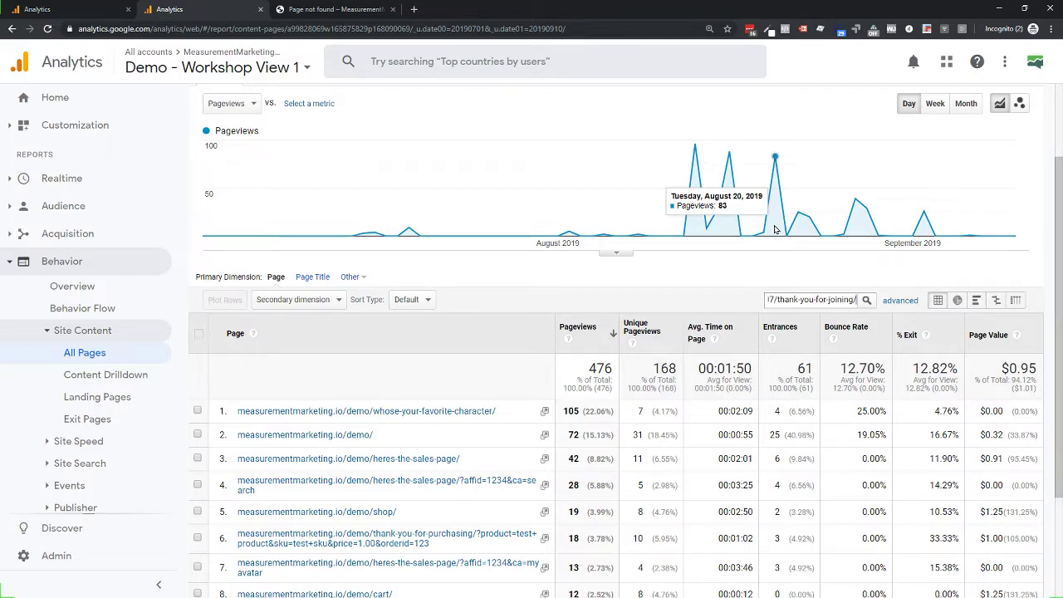
left_click(868, 302)
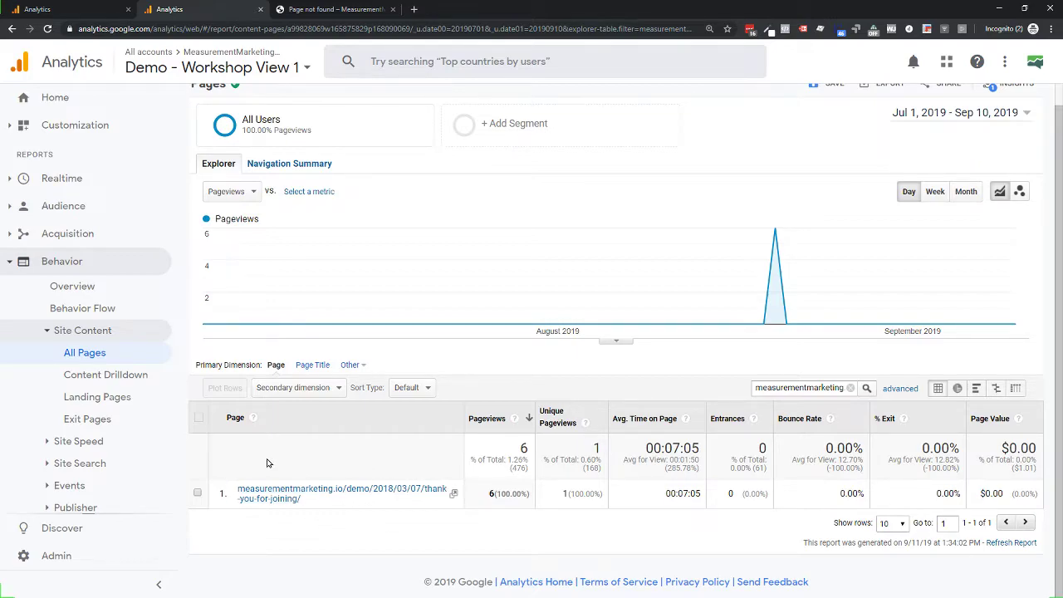
- Return to the goal details and examine the destination's example hint and the domain part of the entered address
left_click(176, 8)
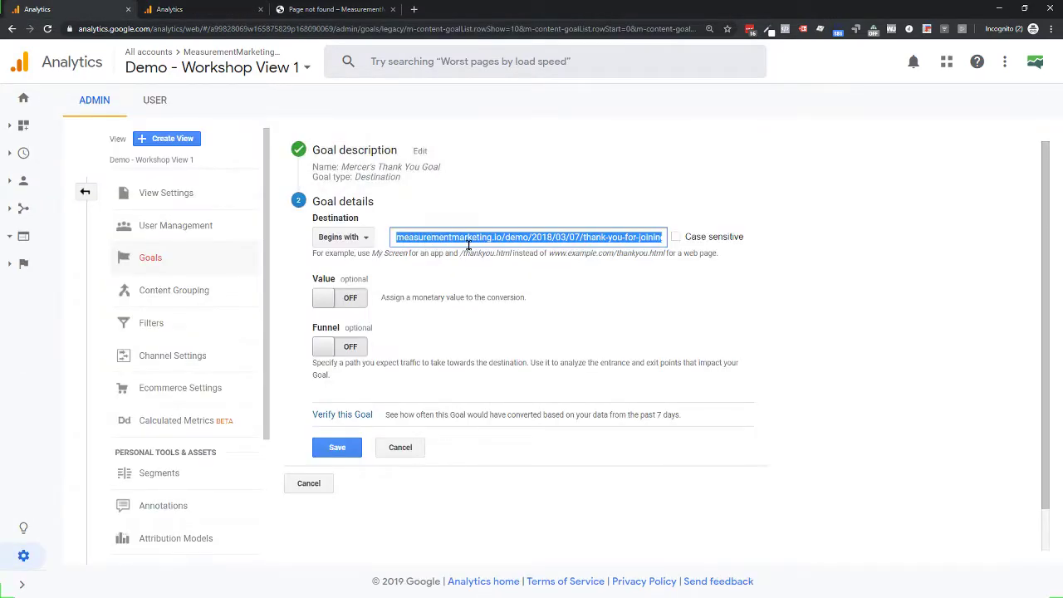
left_click_drag(375, 253, 731, 257)
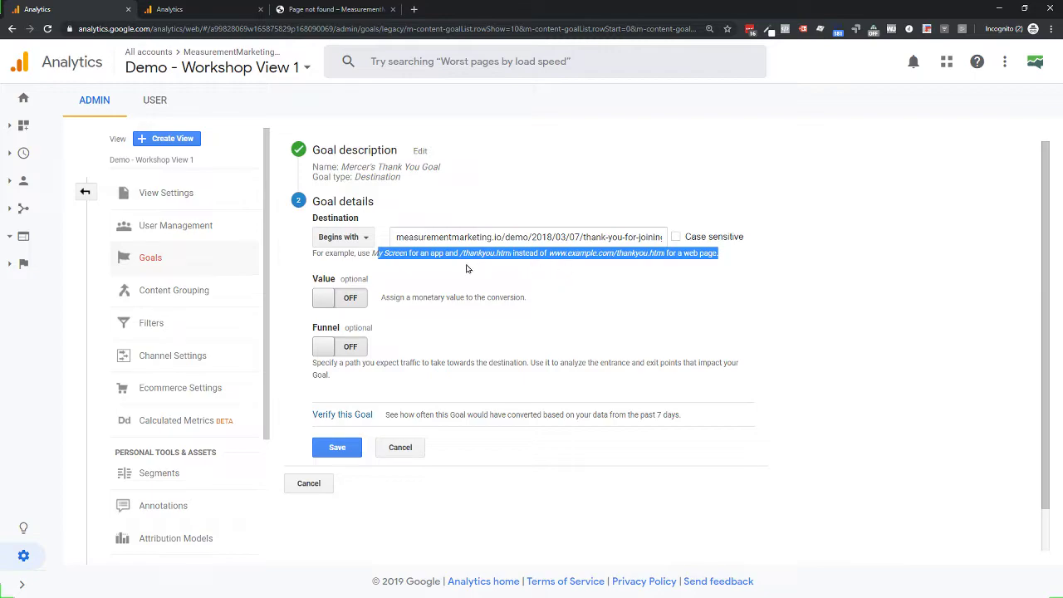
left_click_drag(314, 254, 724, 260)
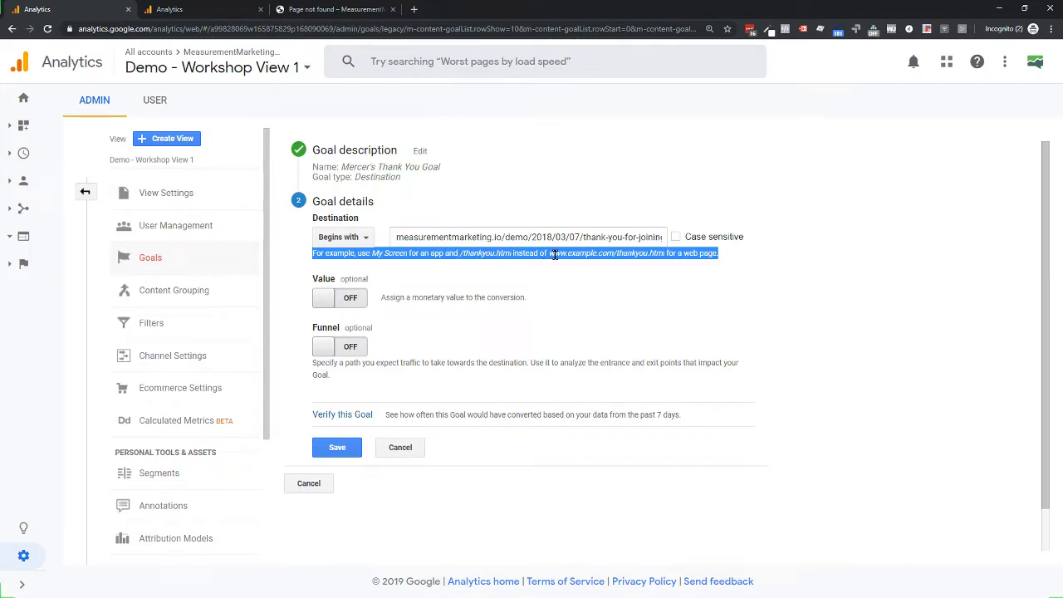
left_click_drag(504, 237, 366, 239)
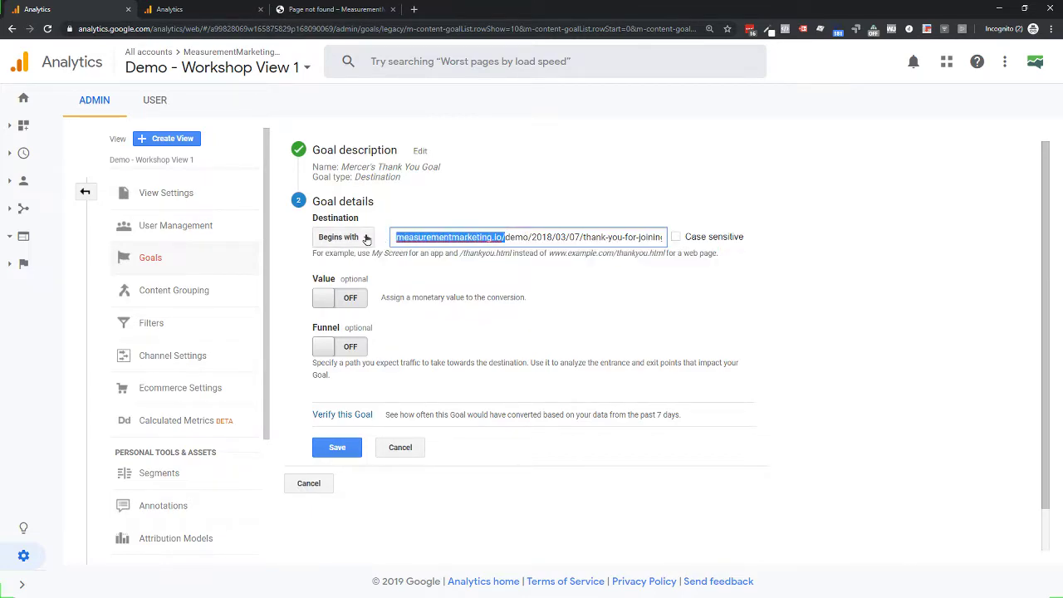
- Compare the page path listed in the Pages report with the address of the live thank-you page
left_click(180, 12)
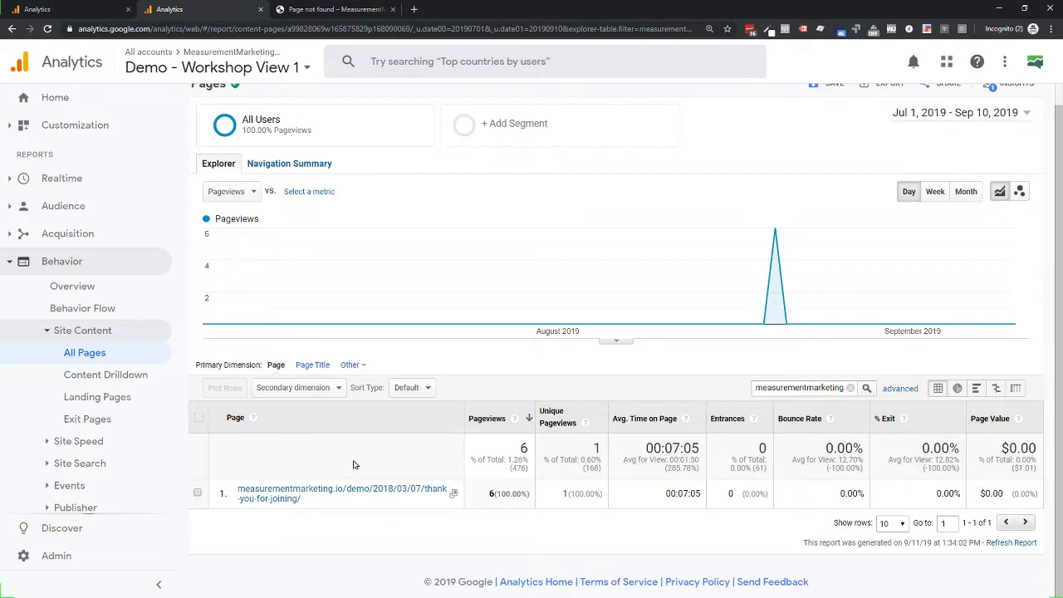
left_click(341, 11)
left_click(112, 30)
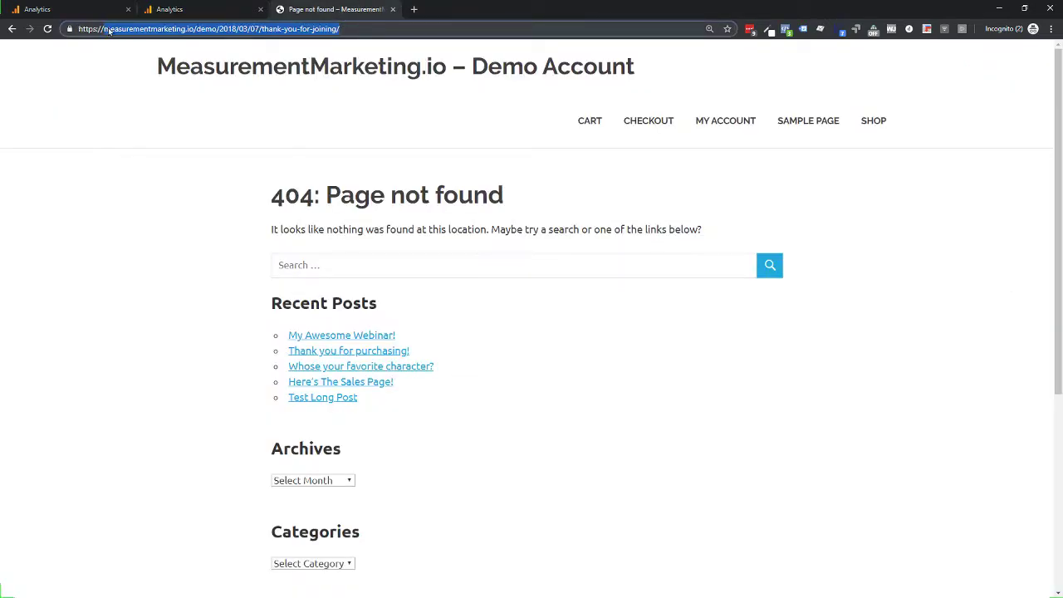
left_click(158, 9)
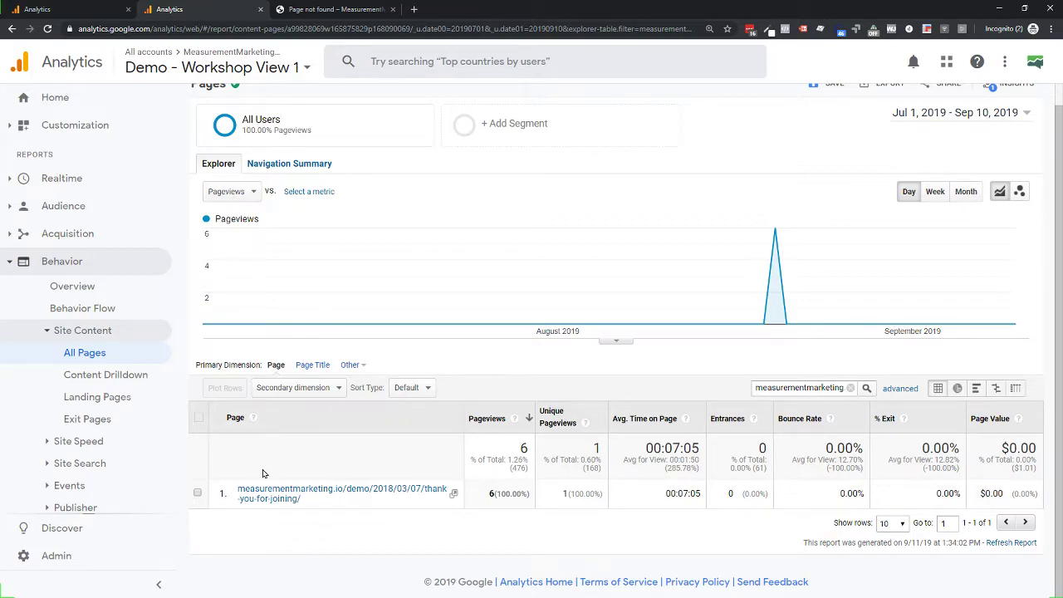
- Search the Pages report with the domain deliberately misspelled as measutmarketing.io to test a mismatched address
left_click_drag(804, 388, 780, 388)
key("BackSpace")
key("Return")
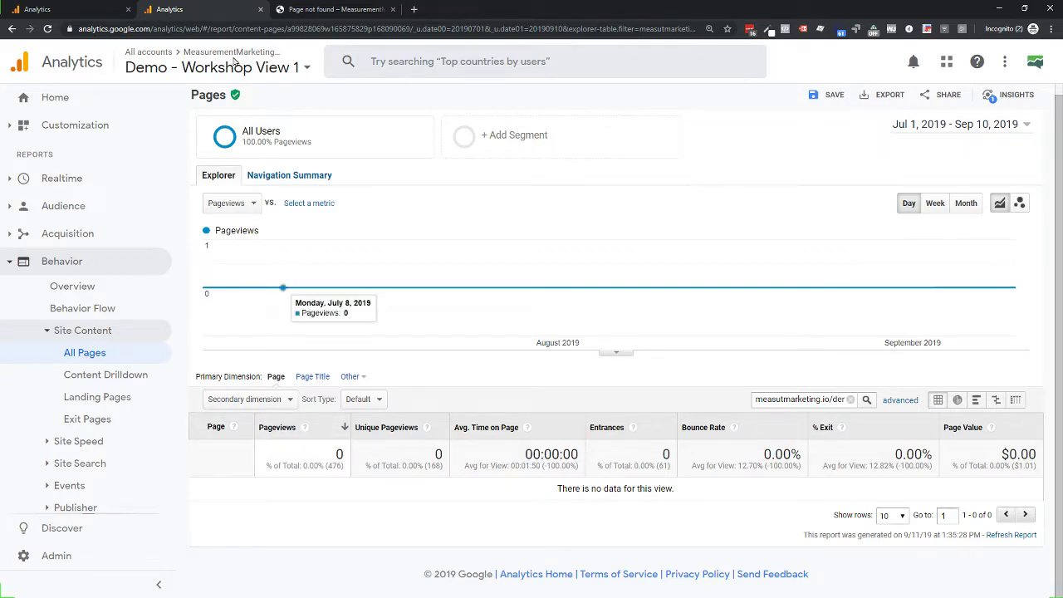
- Copy the live thank-you page's address without the protocol and search the Pages report table for it
left_click(365, 9)
right_click(121, 26)
left_click(139, 76)
left_click(180, 10)
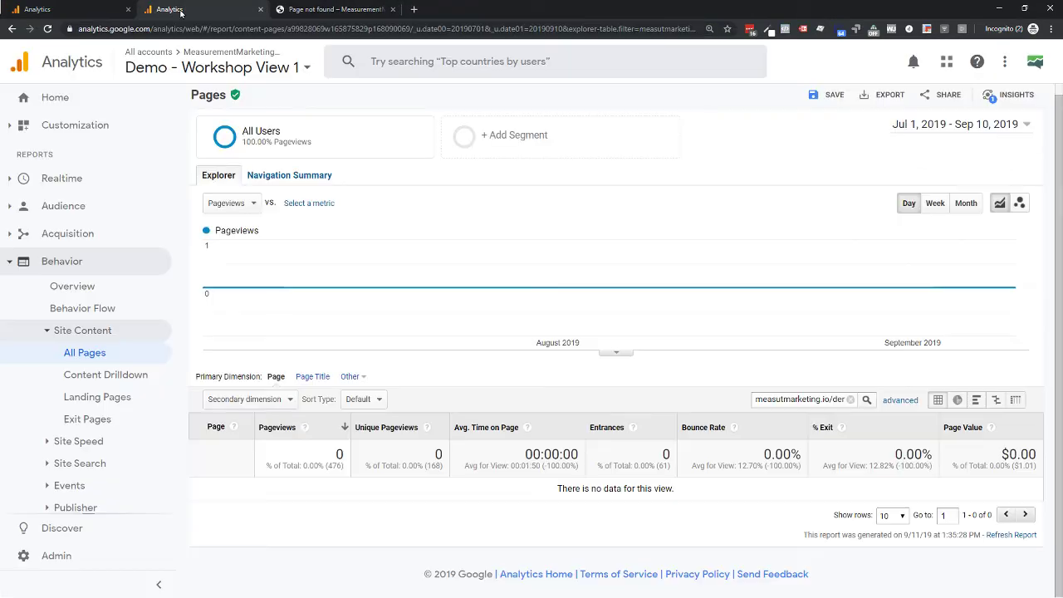
triple_click(800, 397)
key("ctrl+v")
key("Return")
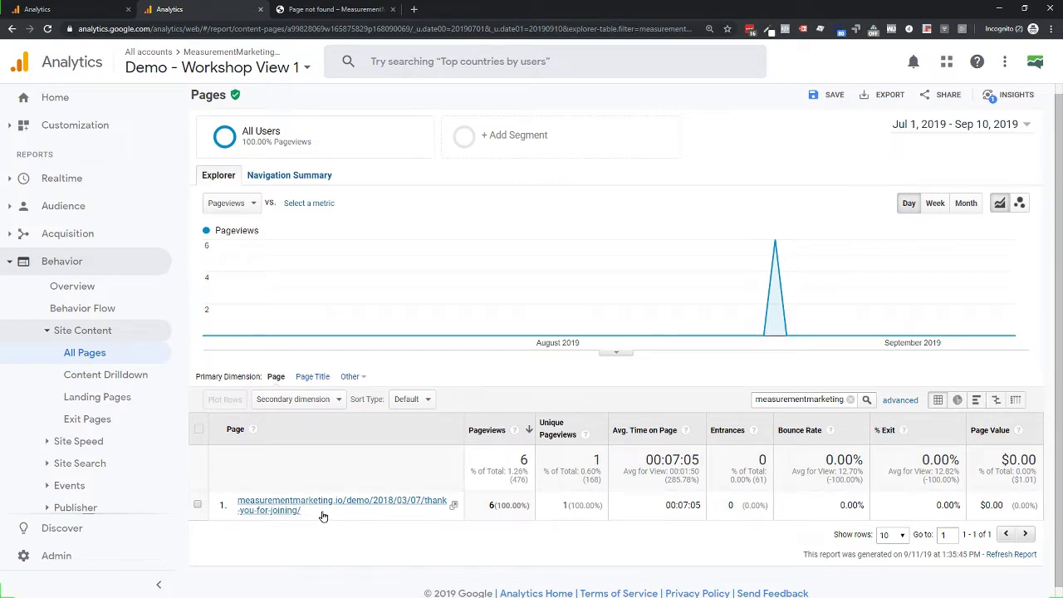
- Replace the goal's destination with the page path copied from the Pages report, measurementmarketing.io/demo/2018/03/07/thank-you-for-joining/, and check its beginning
left_click_drag(304, 513, 239, 506)
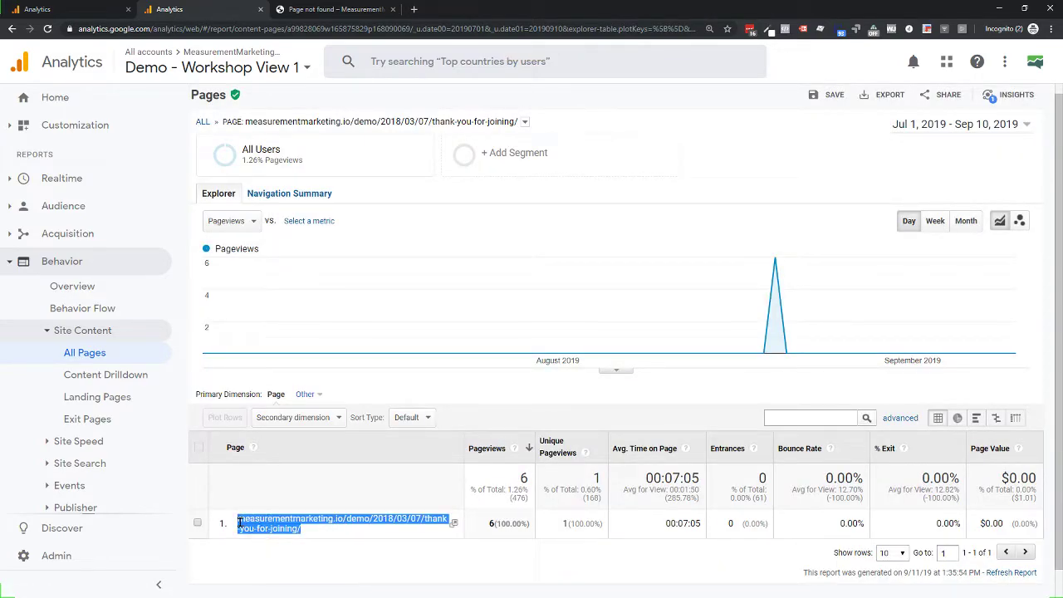
right_click(251, 523)
left_click(279, 433)
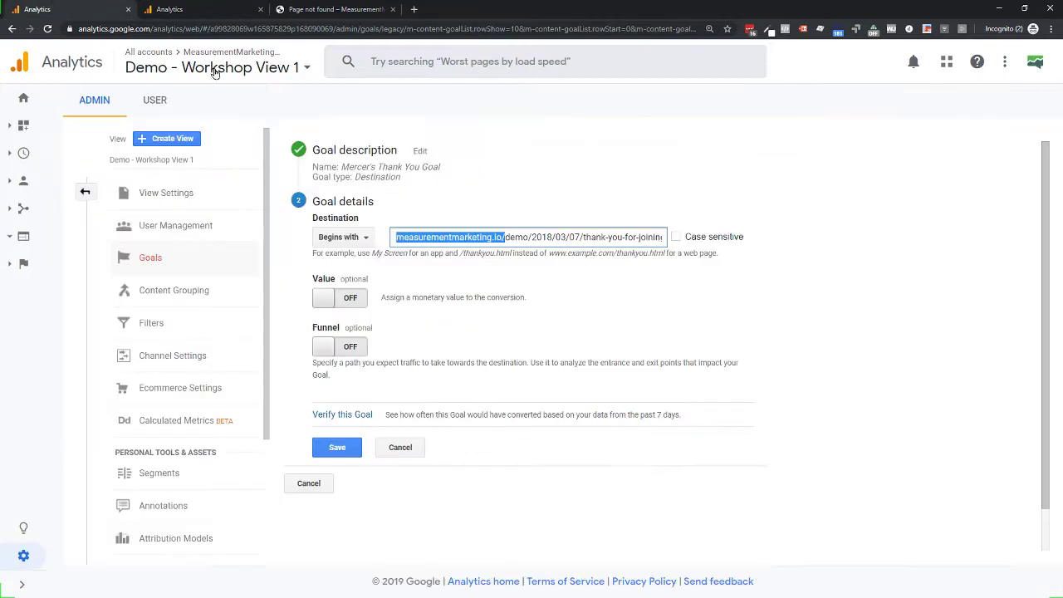
left_click(432, 238)
triple_click(432, 238)
left_click(432, 239)
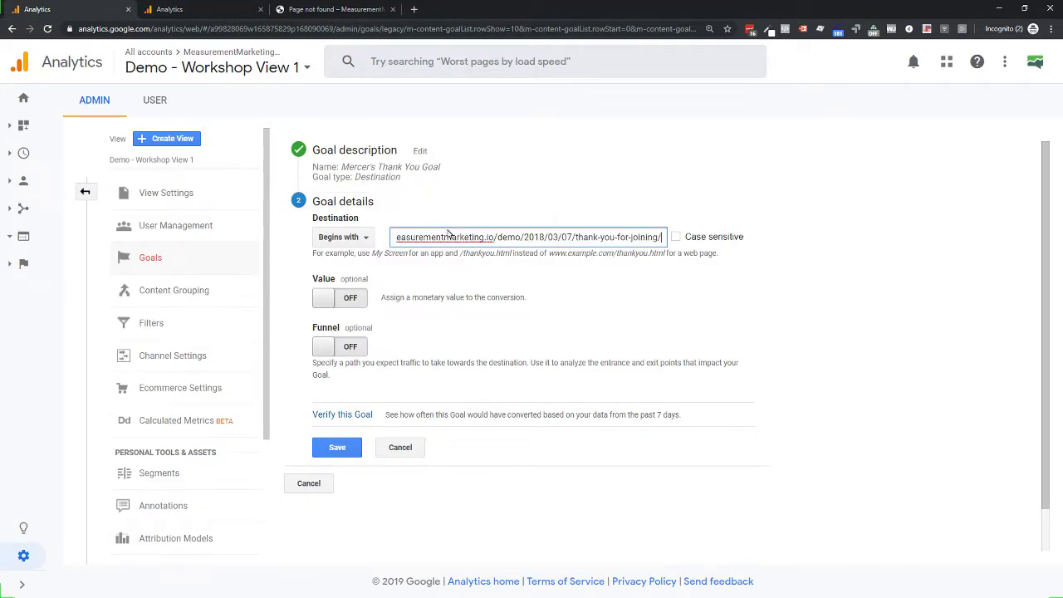
left_click_drag(432, 237, 383, 237)
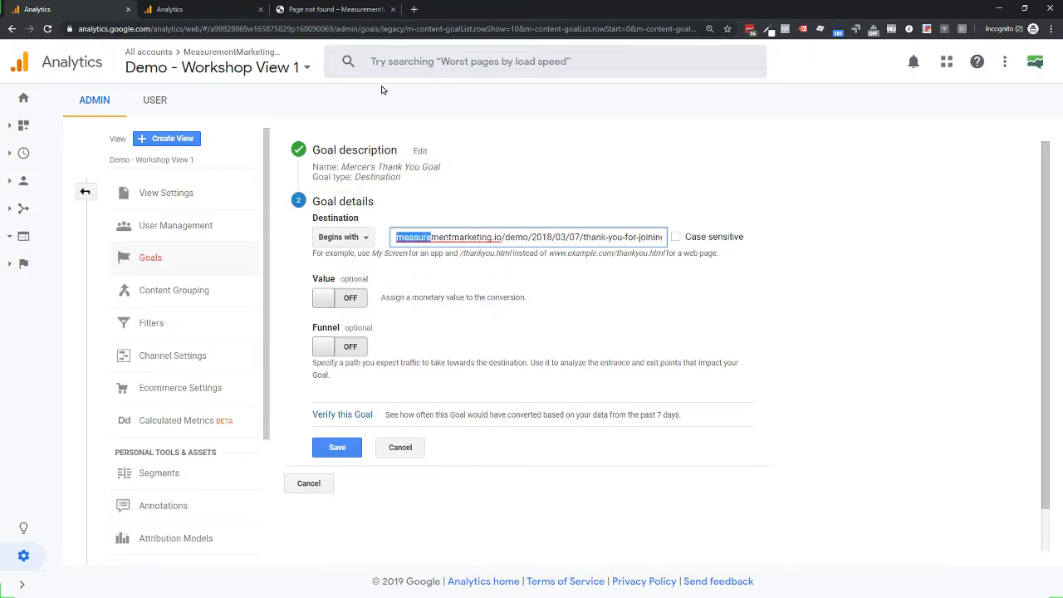
- Recheck the page path in the Pages report and examine the goal's optional monetary value setting, leaving it off
left_click(201, 14)
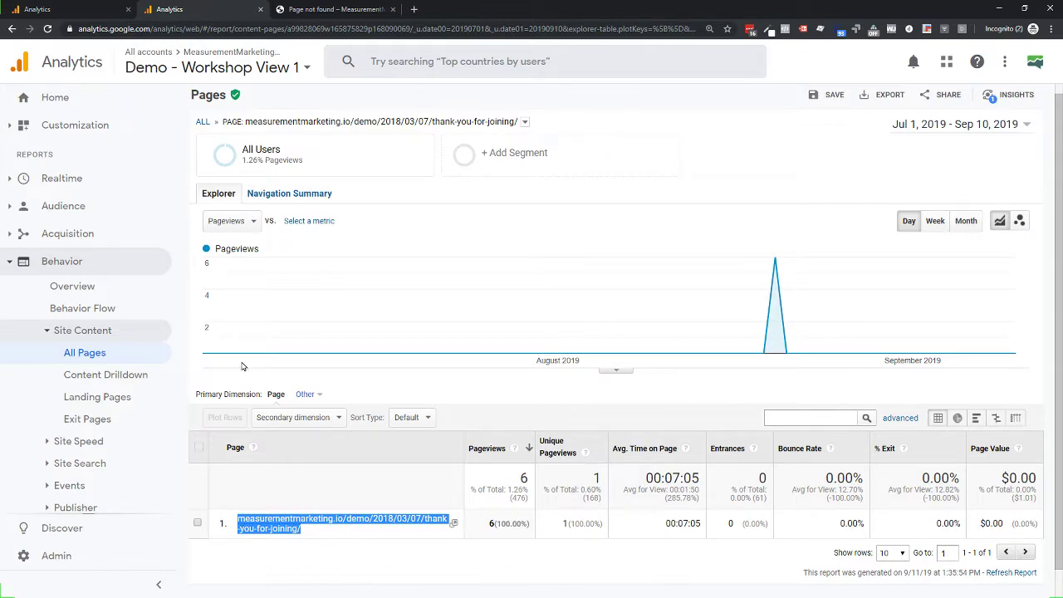
left_click(30, 8)
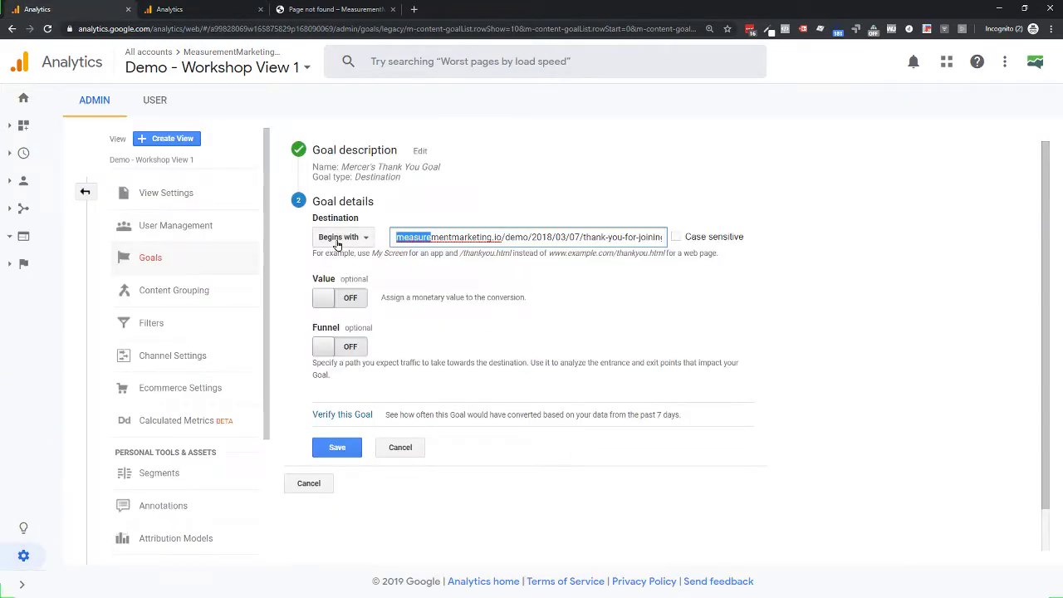
left_click(344, 299)
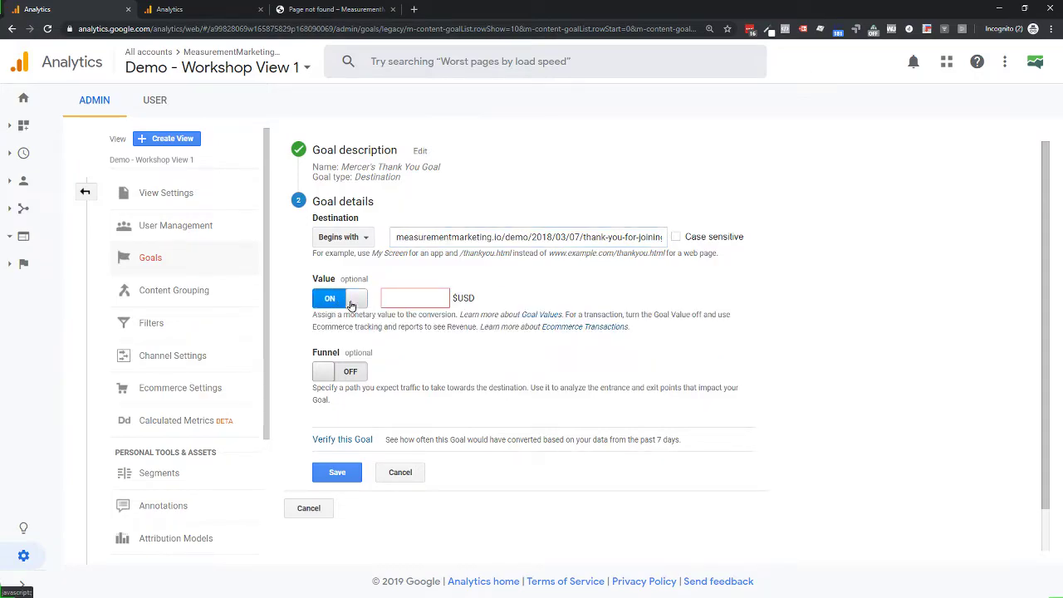
left_click(353, 299)
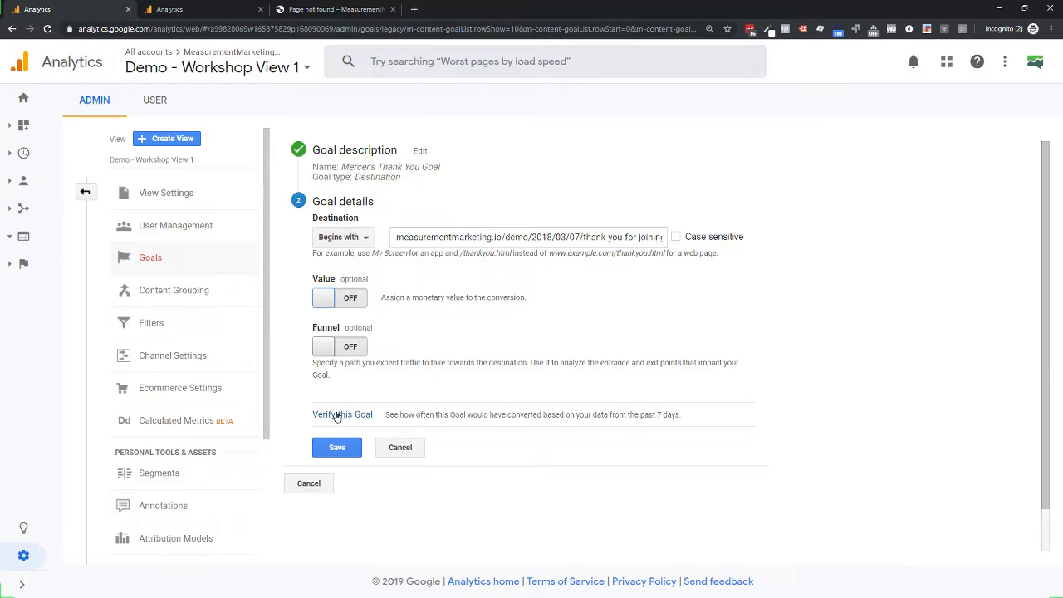
- Compare the dates of the thank-you page's traffic in the Pages report with the goal verification's past 7 days window
key("ctrl+Tab")
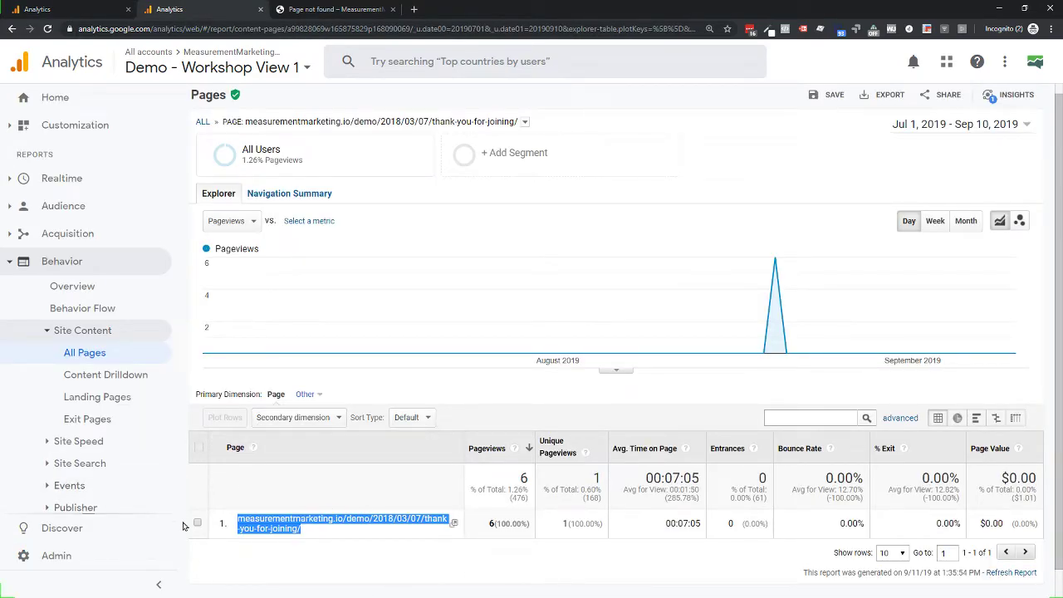
left_click(384, 508)
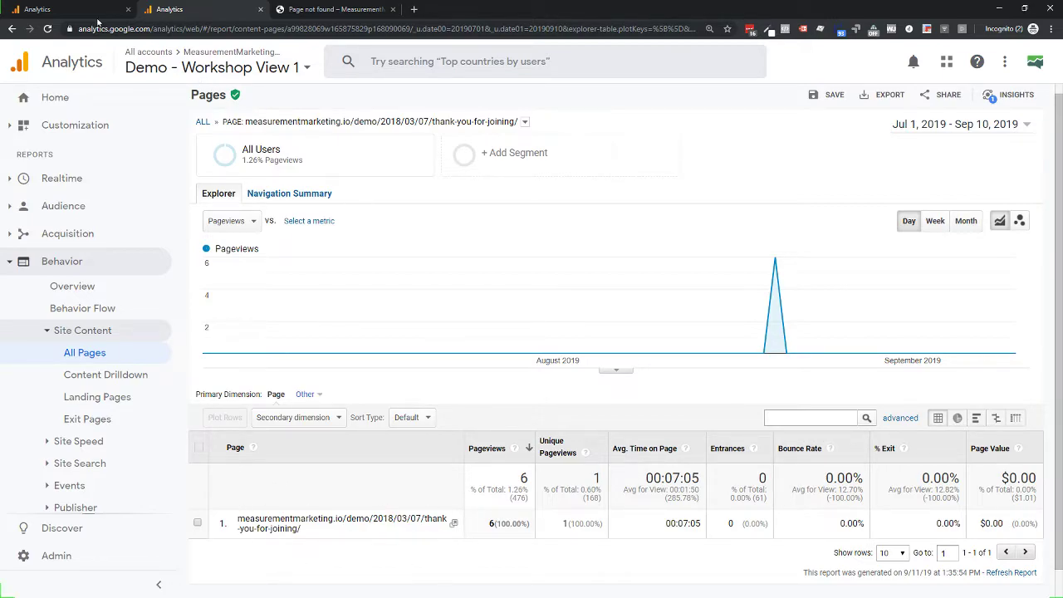
left_click(91, 15)
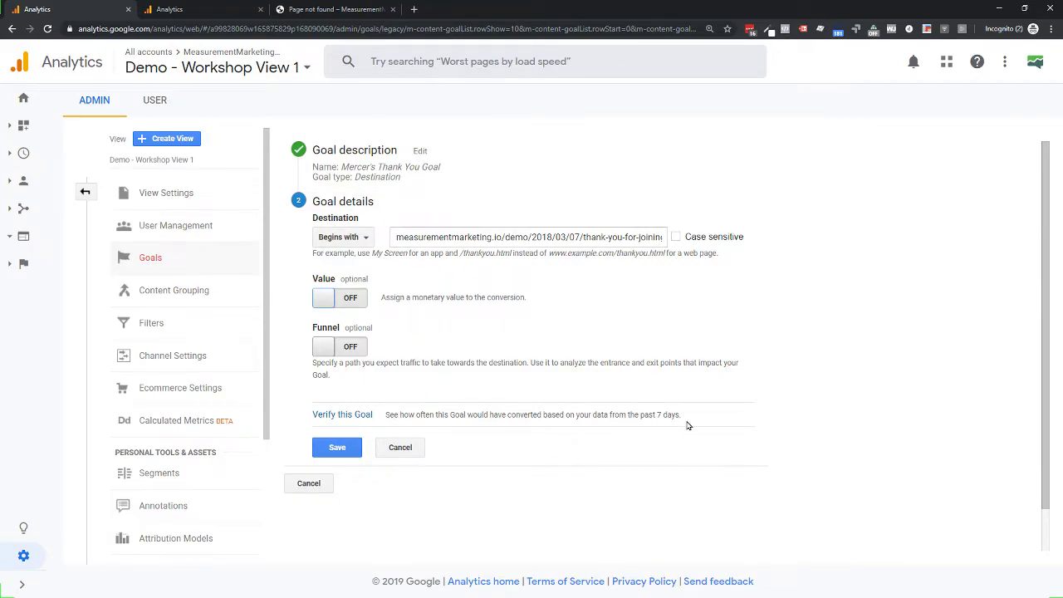
left_click_drag(653, 415, 702, 419)
key("ctrl+Tab")
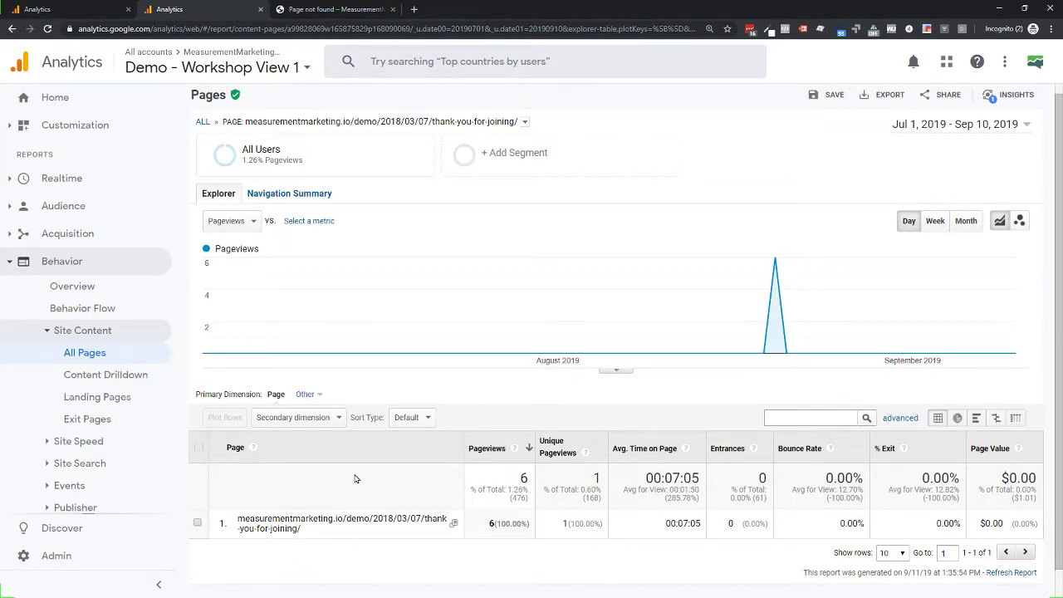
key("ctrl+shift+Tab")
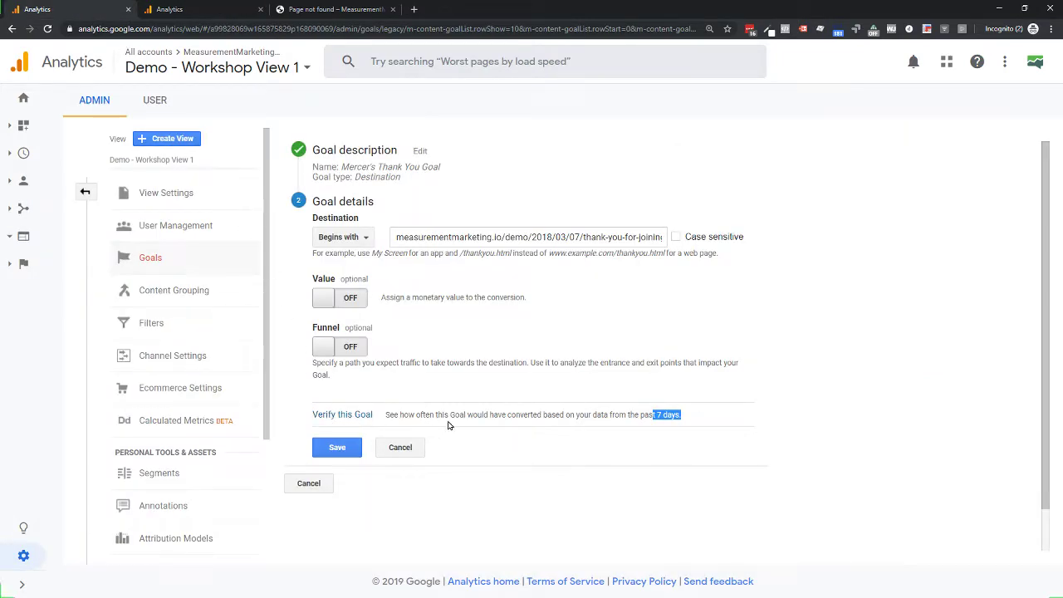
- Verify the goal against the past 7 days of data and save it
left_click(331, 416)
left_click_drag(399, 415, 467, 414)
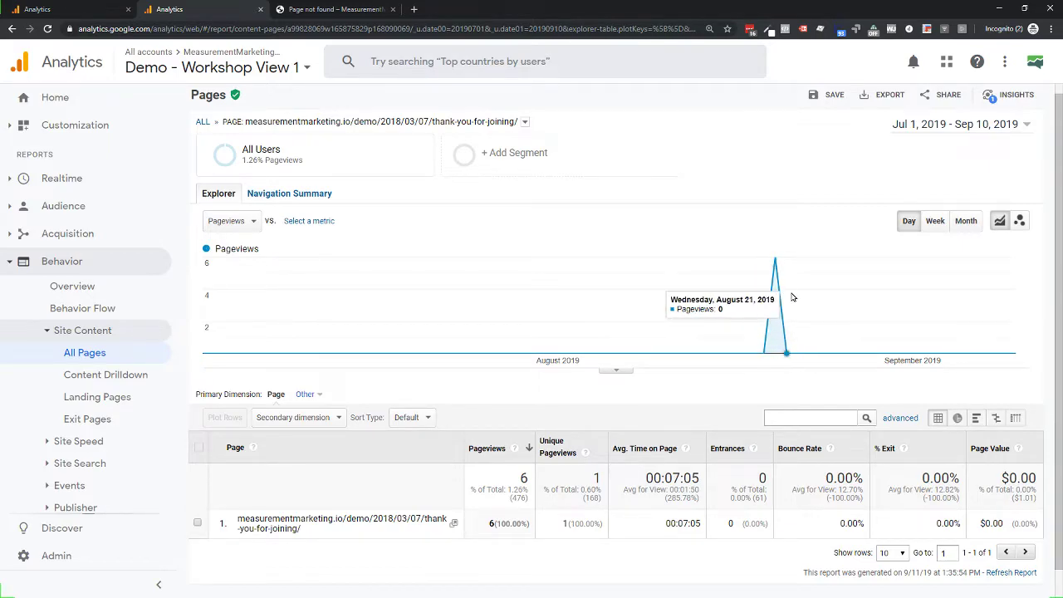
left_click(37, 9)
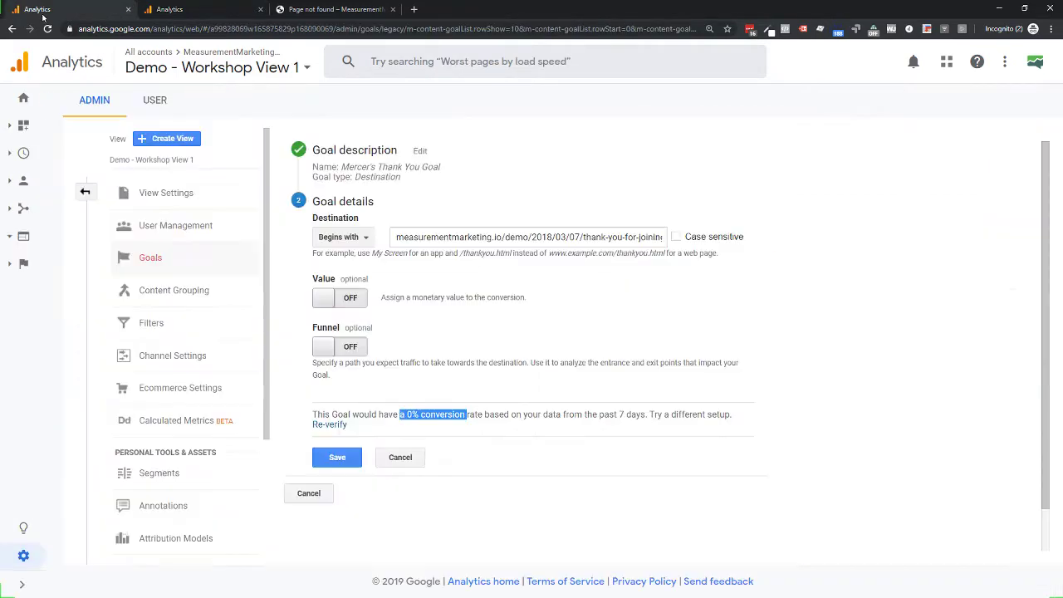
left_click(337, 458)
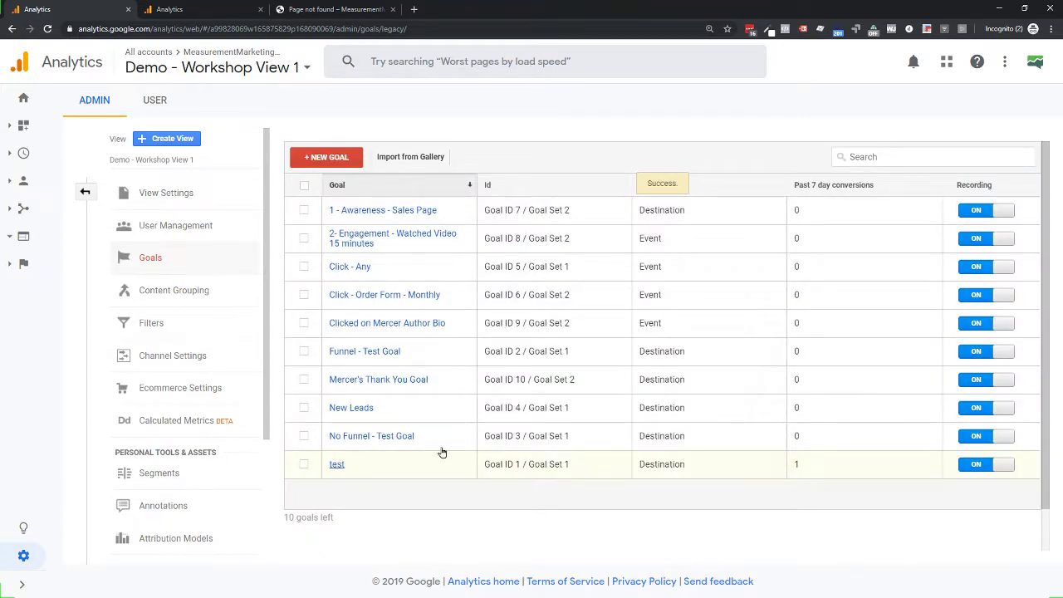
- Review the saved goals list alongside the Pages report for the thank-you page
left_click(178, 10)
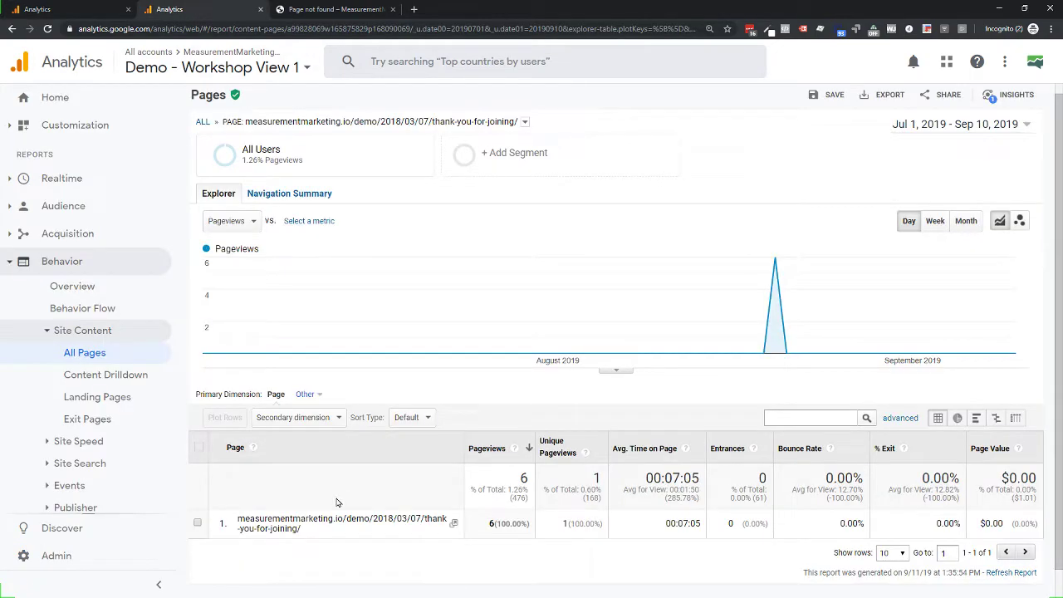
left_click(62, 10)
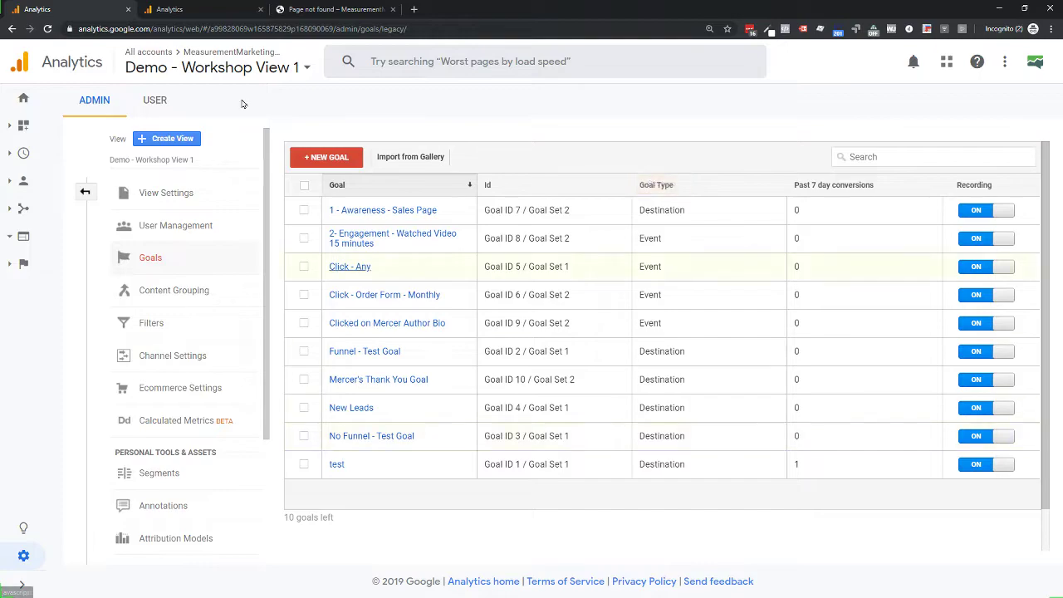
left_click(187, 10)
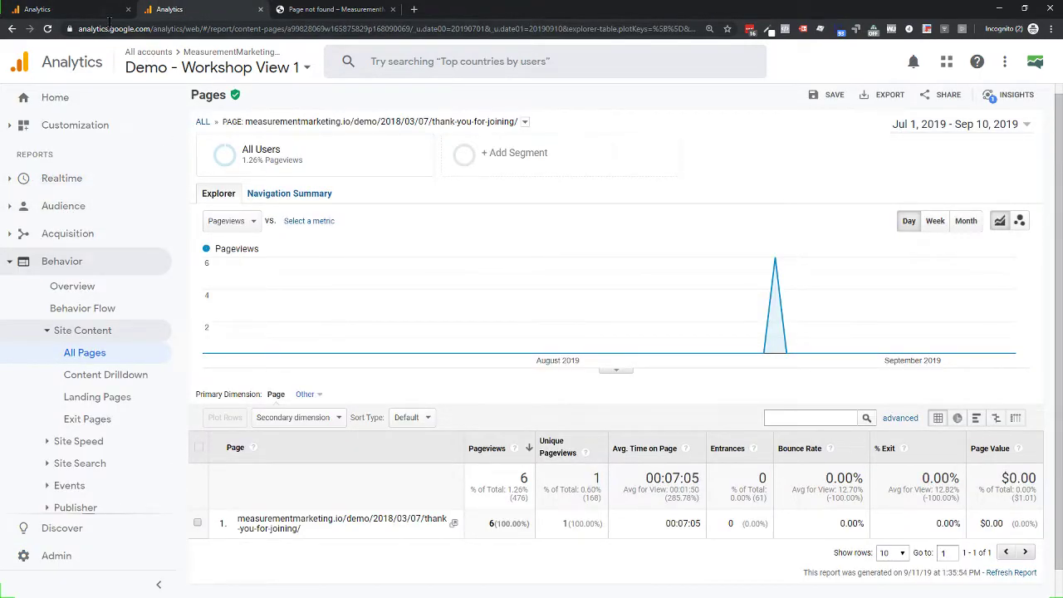
- Load measurementmarketing.io/demo/ in the live site tab and check the visit in the Realtime Content and Traffic Sources reports
left_click(65, 179)
left_click(324, 10)
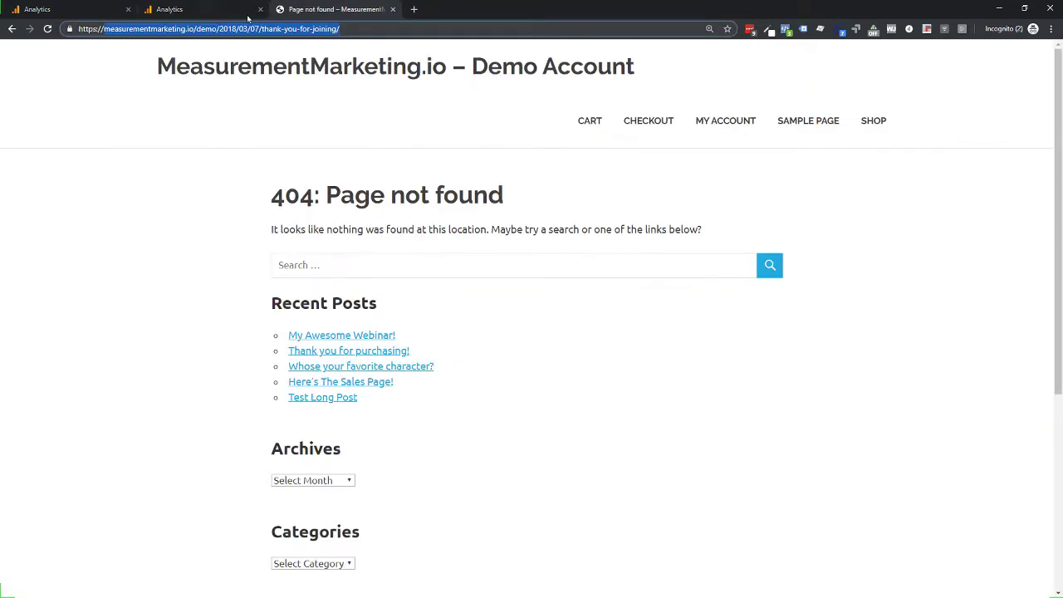
left_click(218, 75)
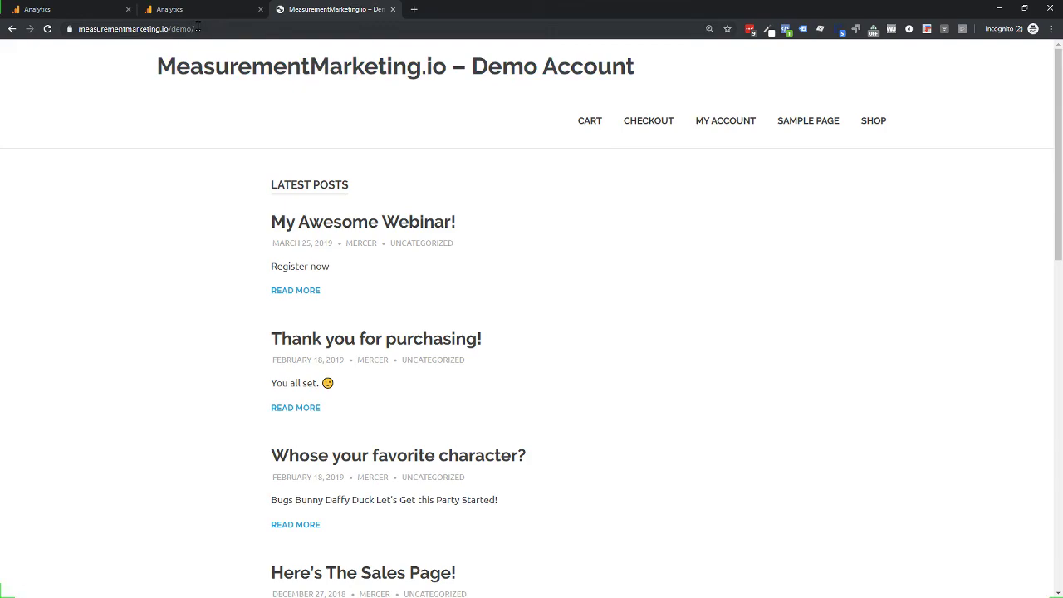
left_click(172, 10)
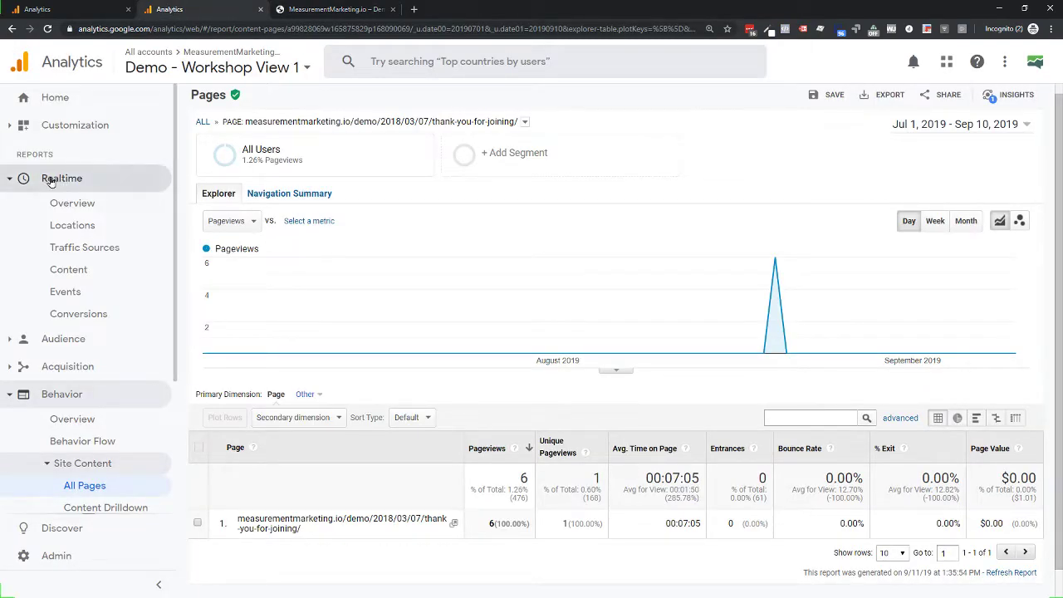
left_click(70, 271)
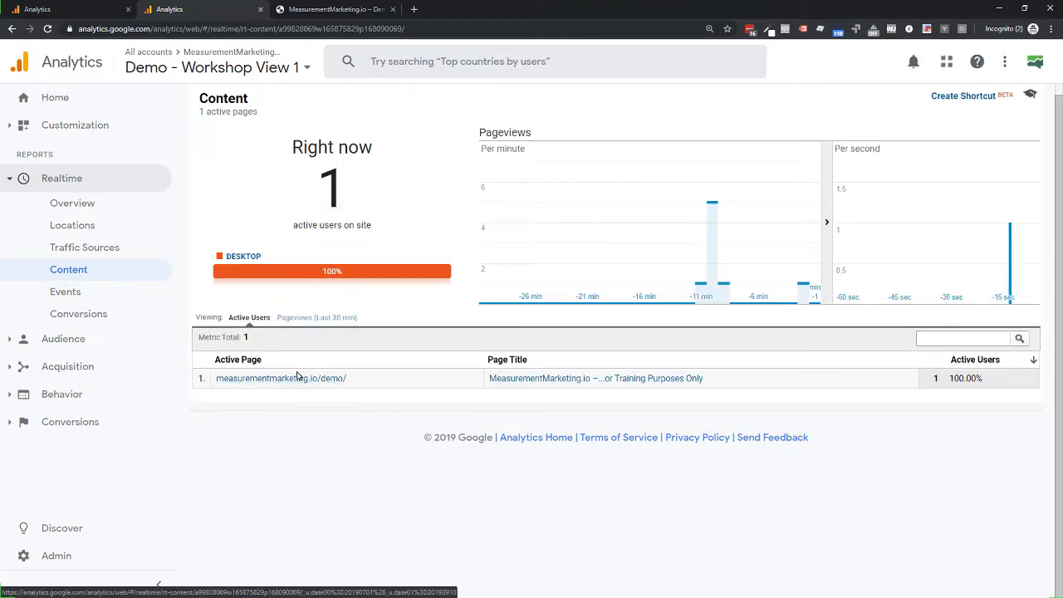
left_click(70, 250)
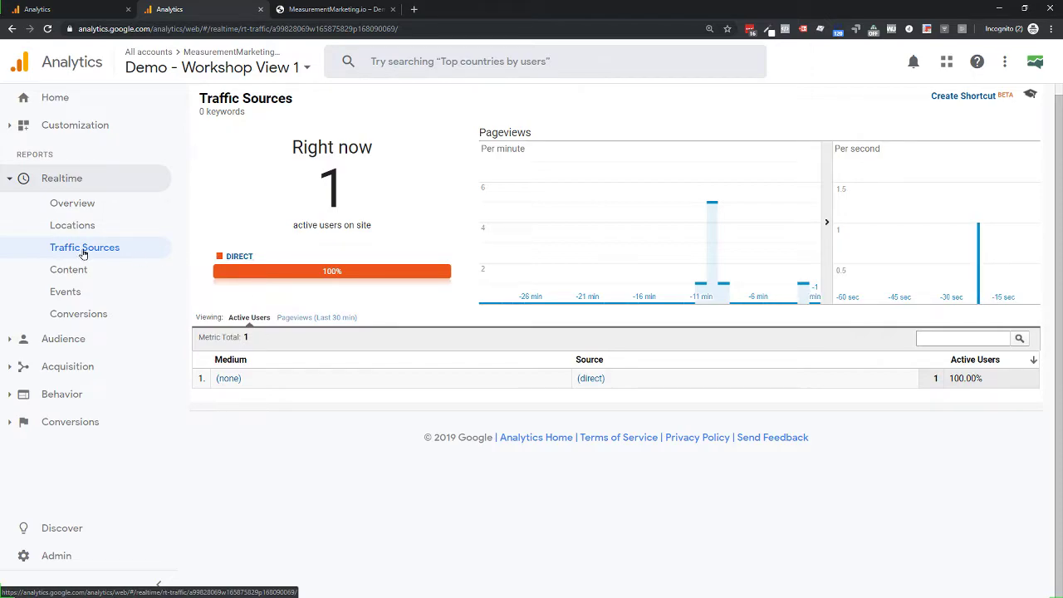
left_click(65, 270)
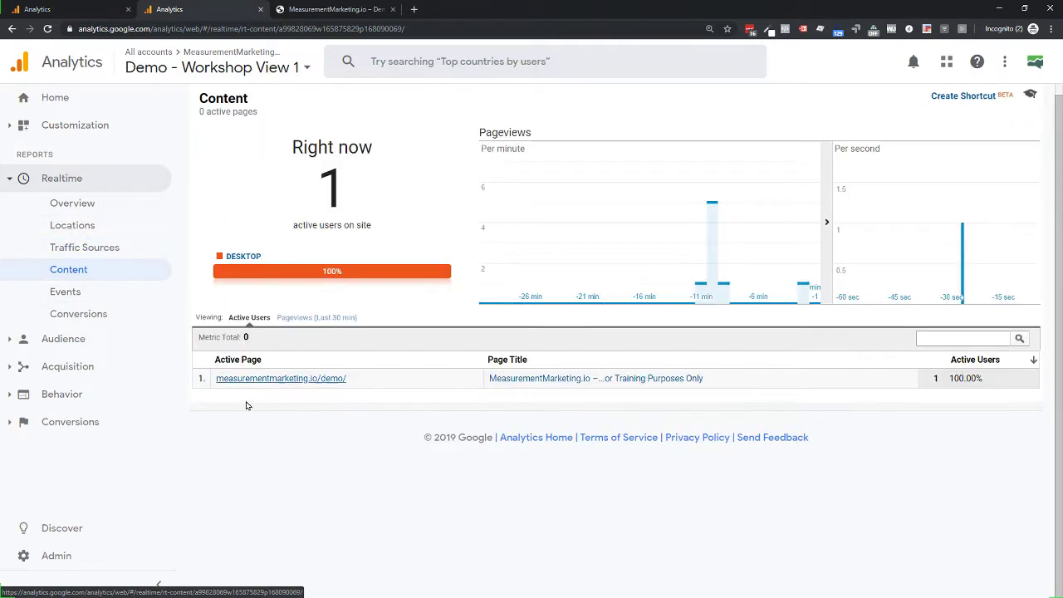
- Reload the demo home page with utm_source=test, utm_medium=test and utm_campaign set to the presenter's name
left_click(341, 8)
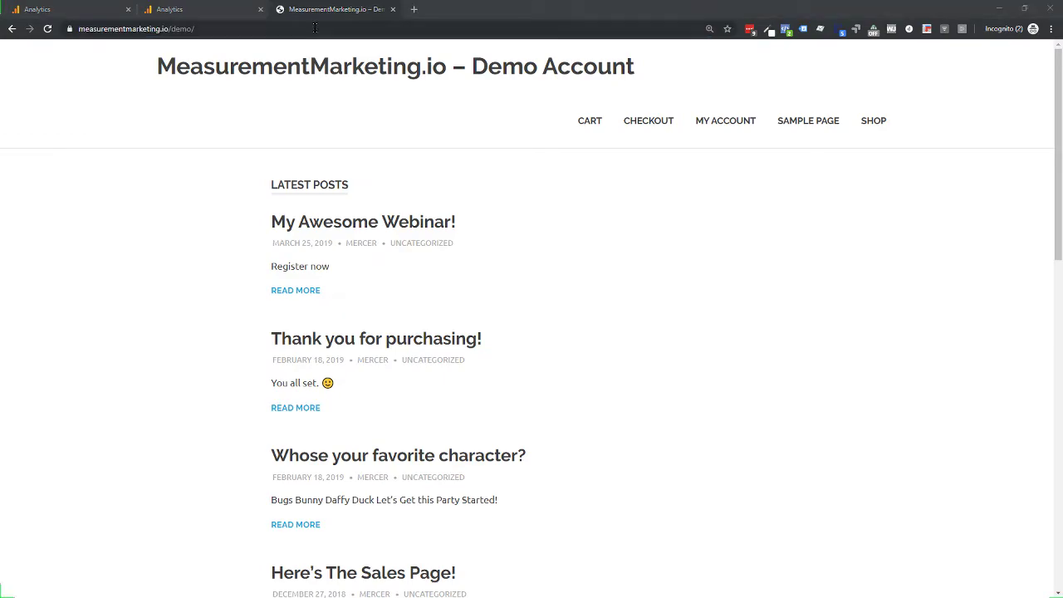
left_click(346, 27)
type("?utm_source=test&utm_medium=test&utm_campaign=mercer")
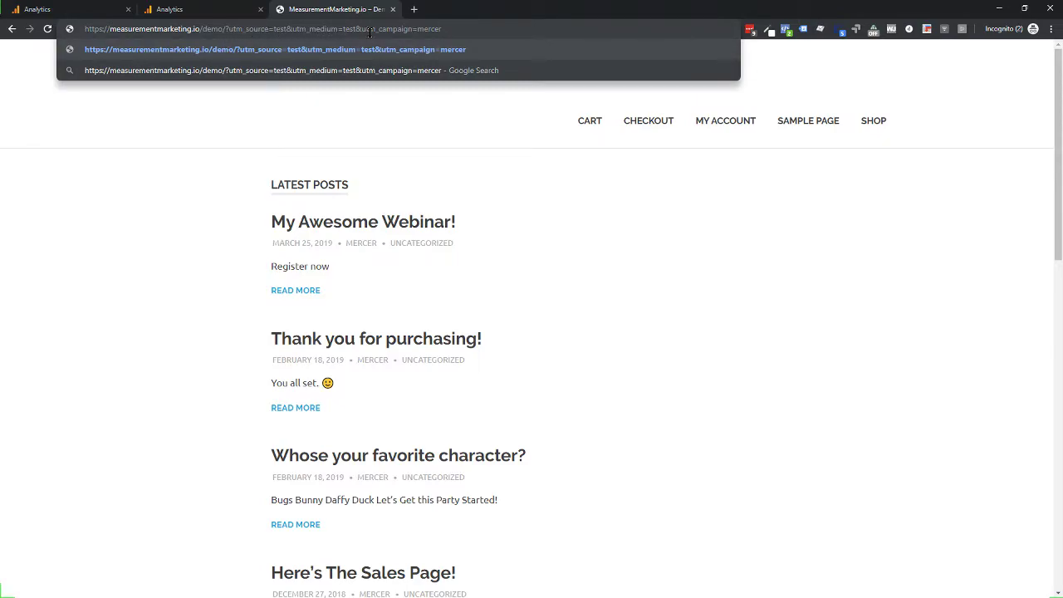
key("Return")
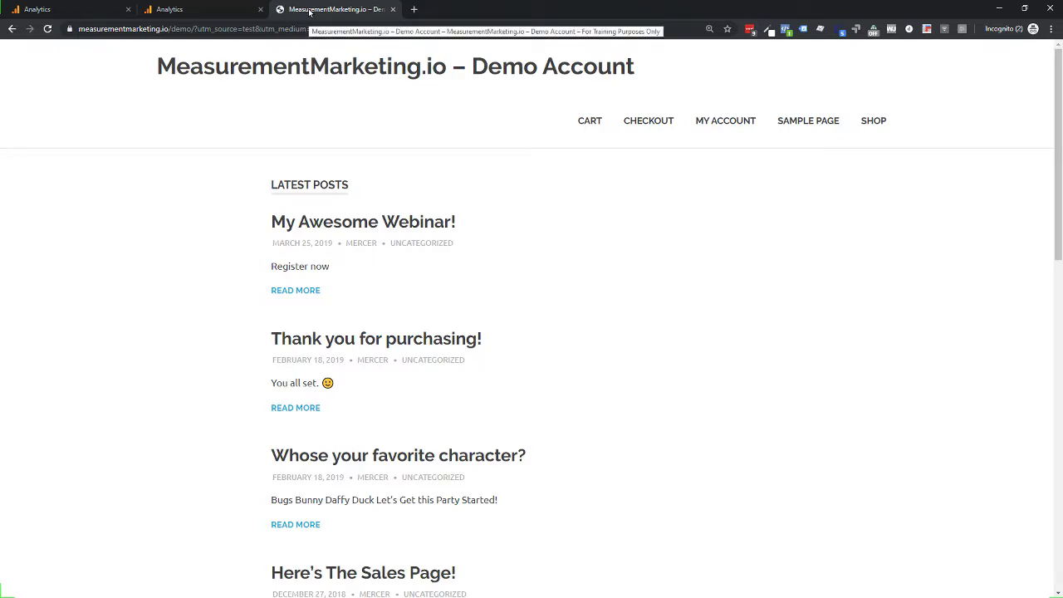
- Filter the Realtime Traffic Sources report to the medium test and examine that visit in the Content and Conversions reports
left_click(200, 10)
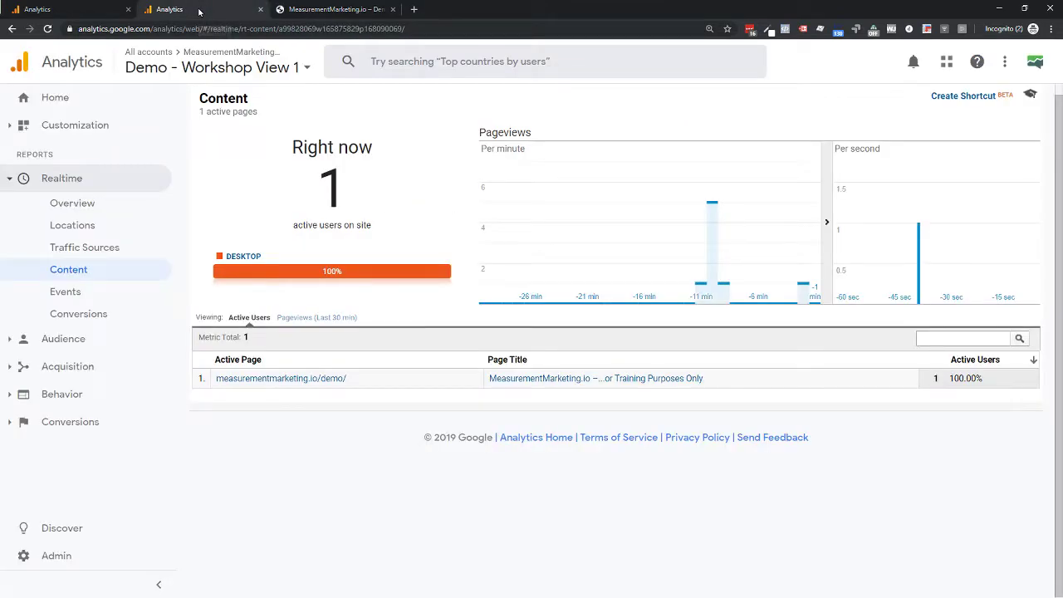
left_click(68, 253)
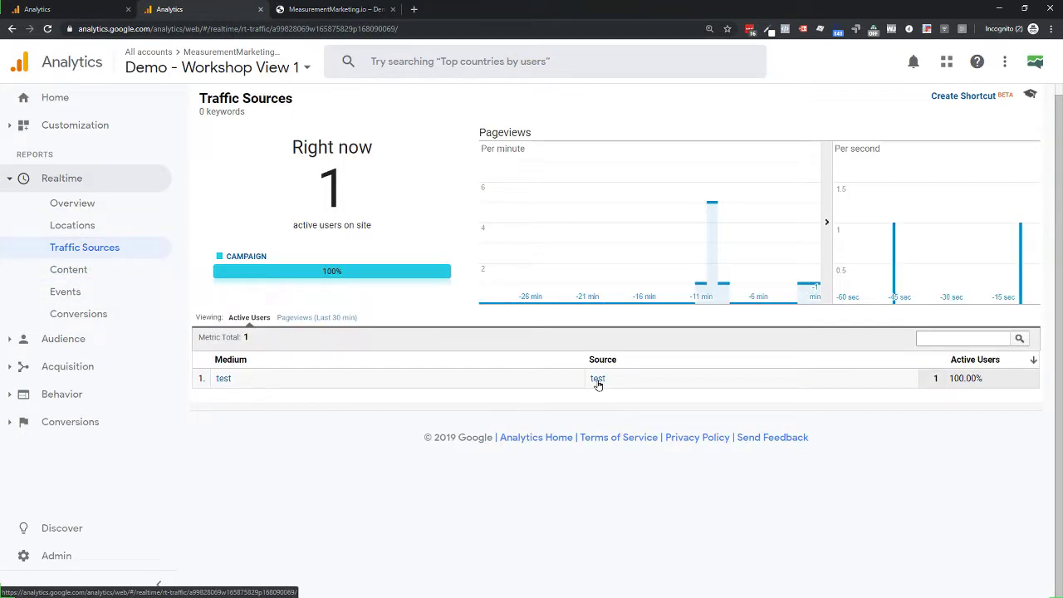
left_click(224, 379)
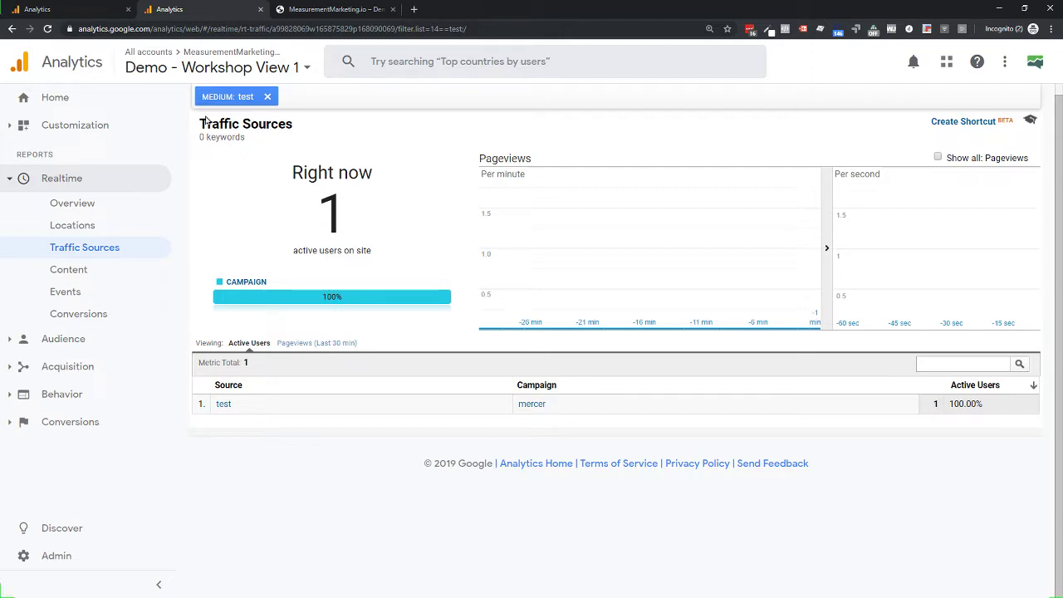
left_click(71, 273)
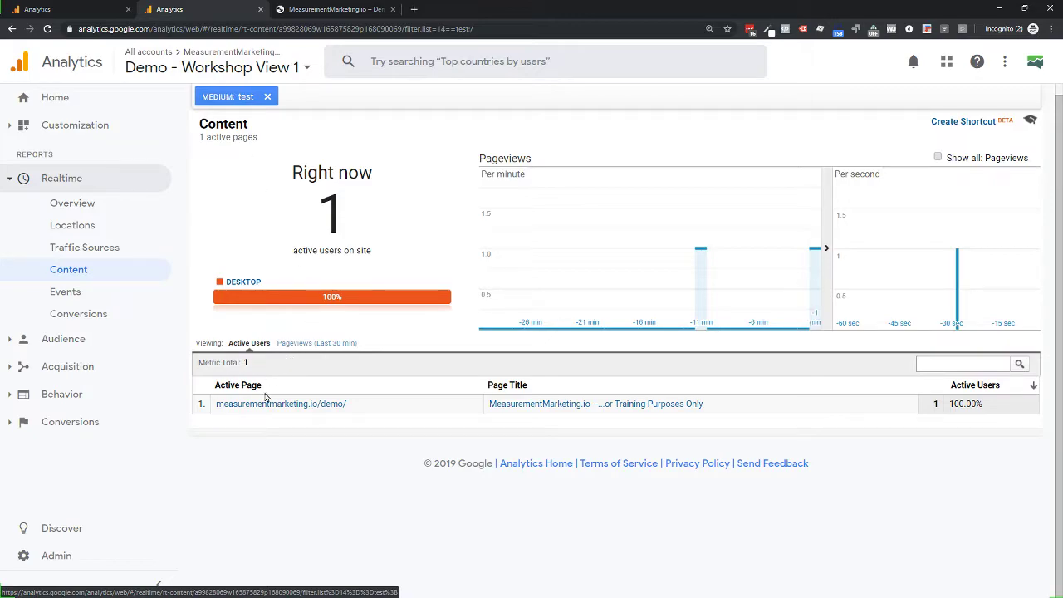
left_click(73, 316)
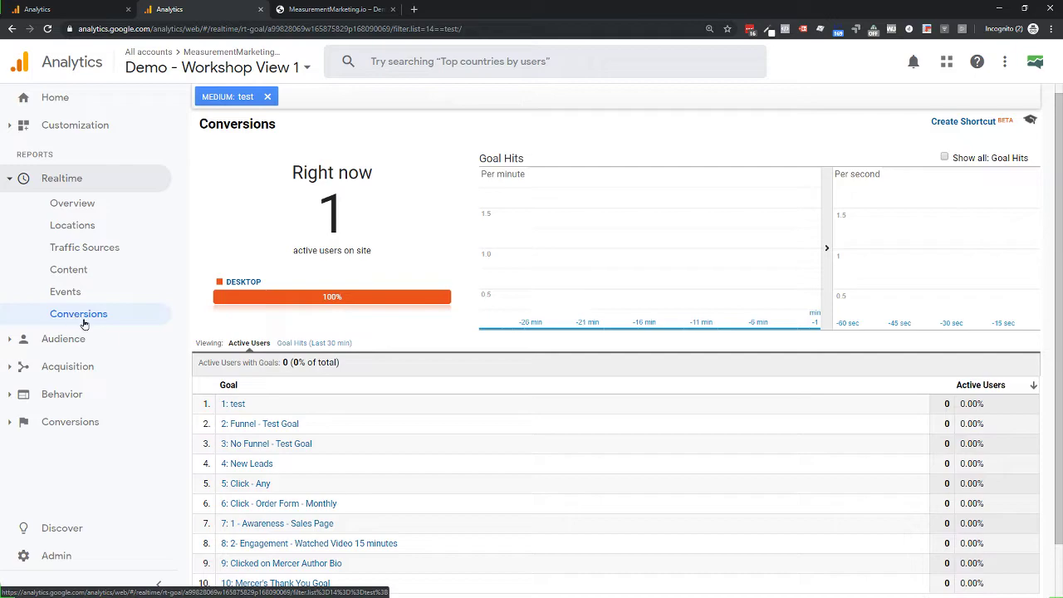
- Open the "Can you please join our email list?!?" post on the demo site and follow its "Yes!" link
scroll(247, 344, "down", 1)
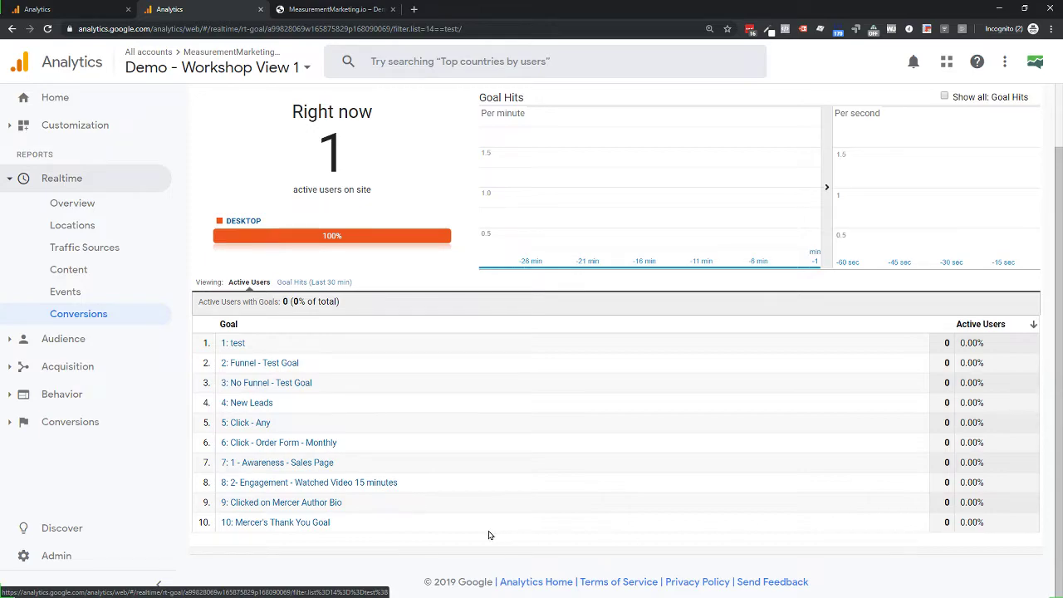
left_click(312, 10)
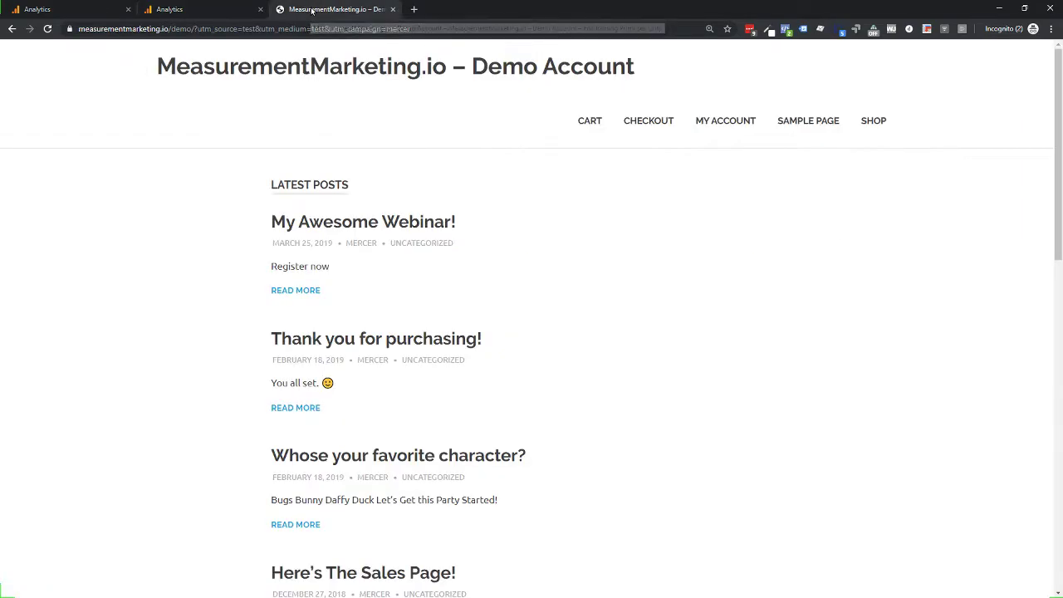
scroll(315, 175, "down", 8)
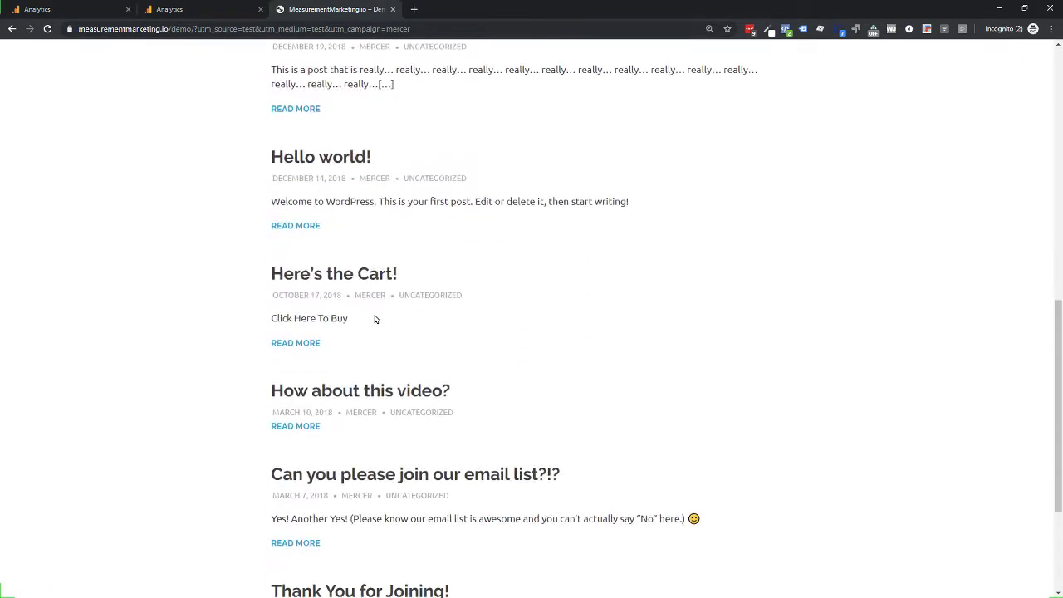
scroll(351, 402, "down", 2)
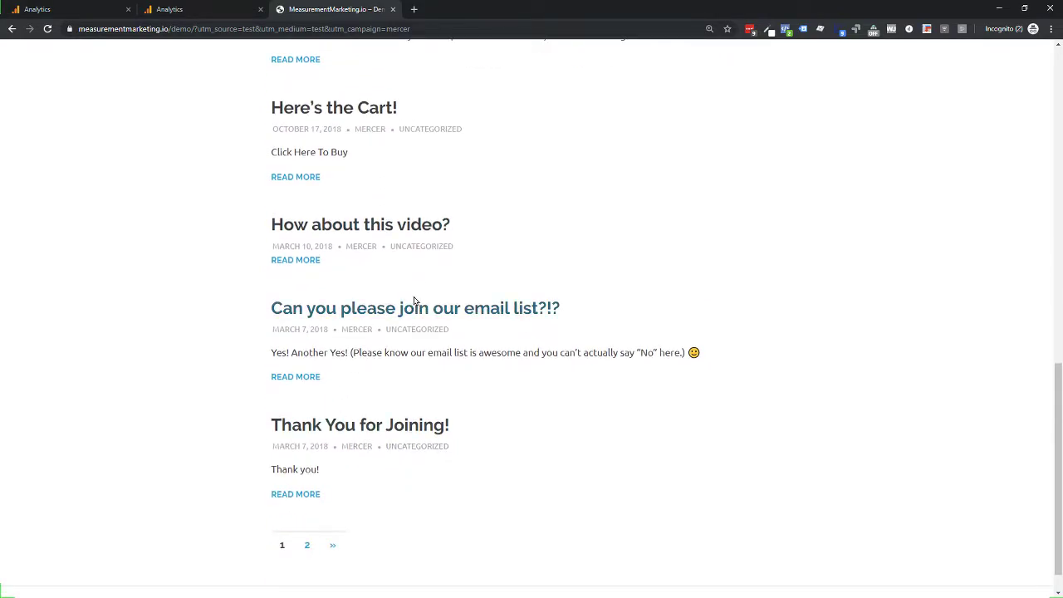
left_click(417, 311)
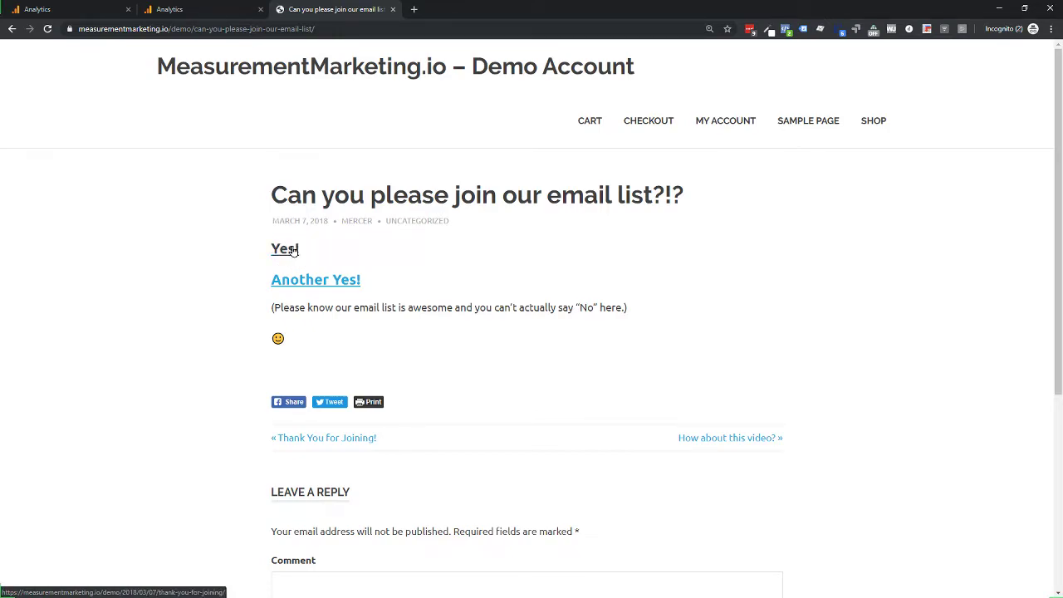
left_click(294, 251)
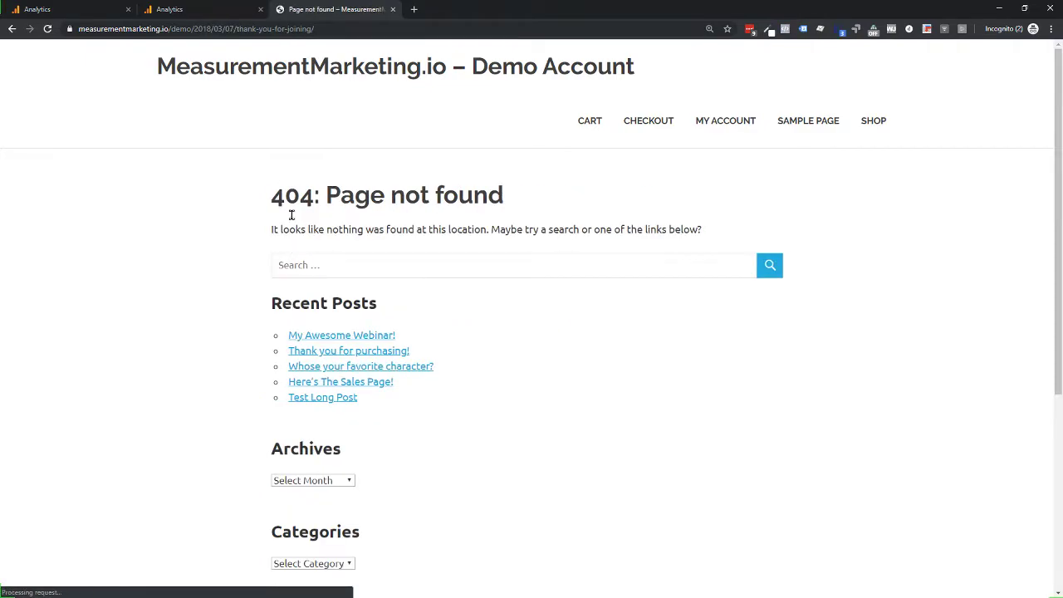
- Compare the thank-you page's URL with the goals list and the Realtime Conversions report, and check which view is selected
left_click_drag(199, 28, 326, 38)
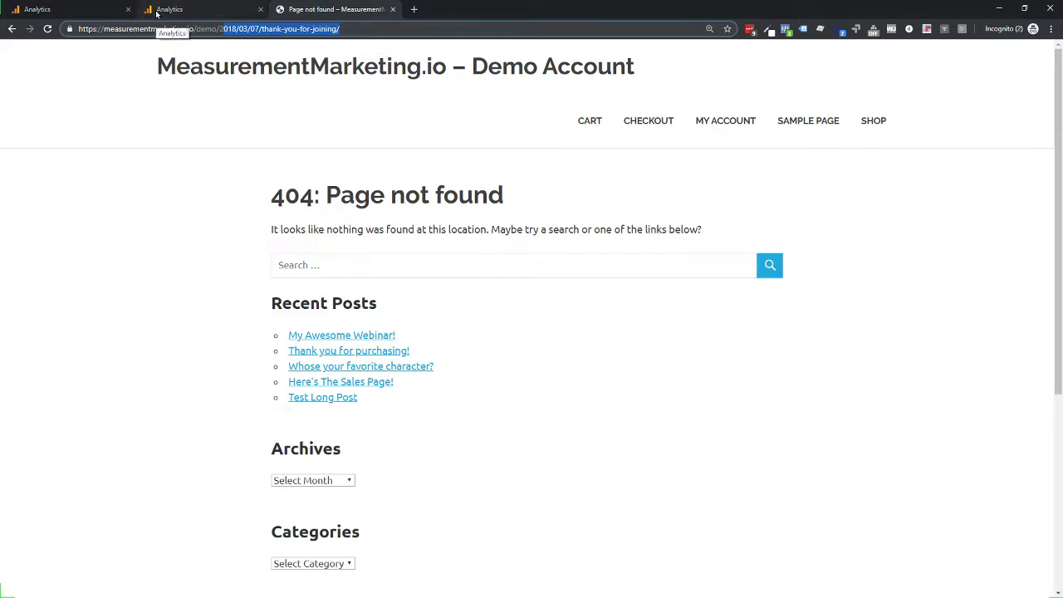
left_click(96, 10)
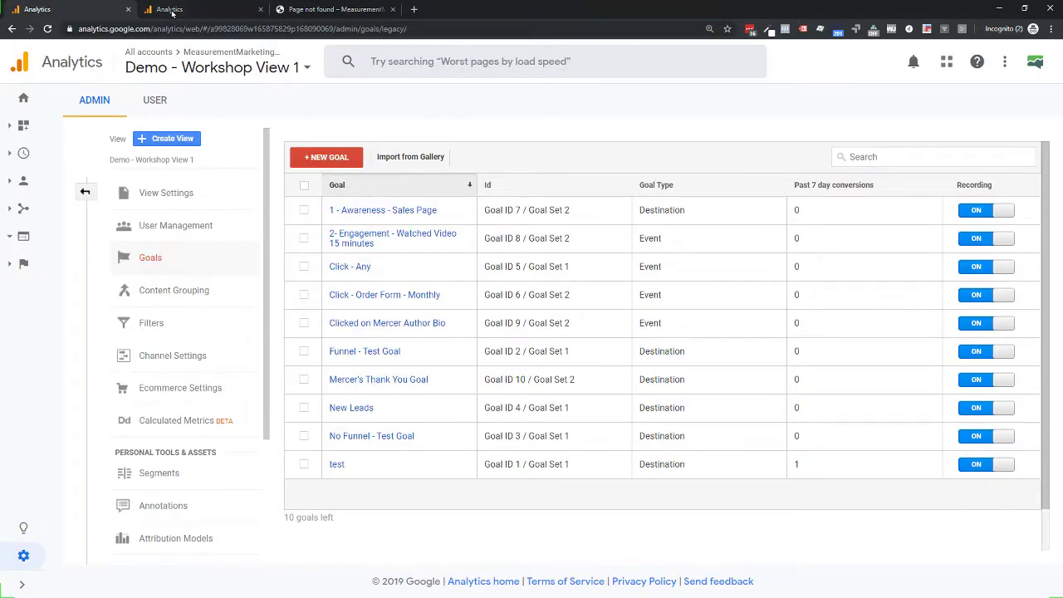
left_click(169, 10)
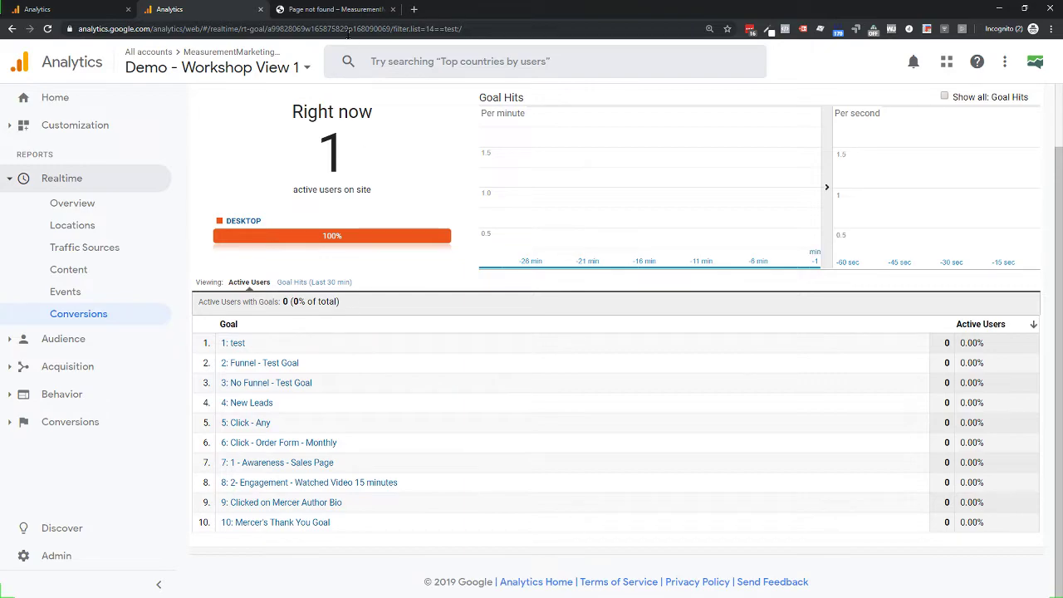
left_click(334, 10)
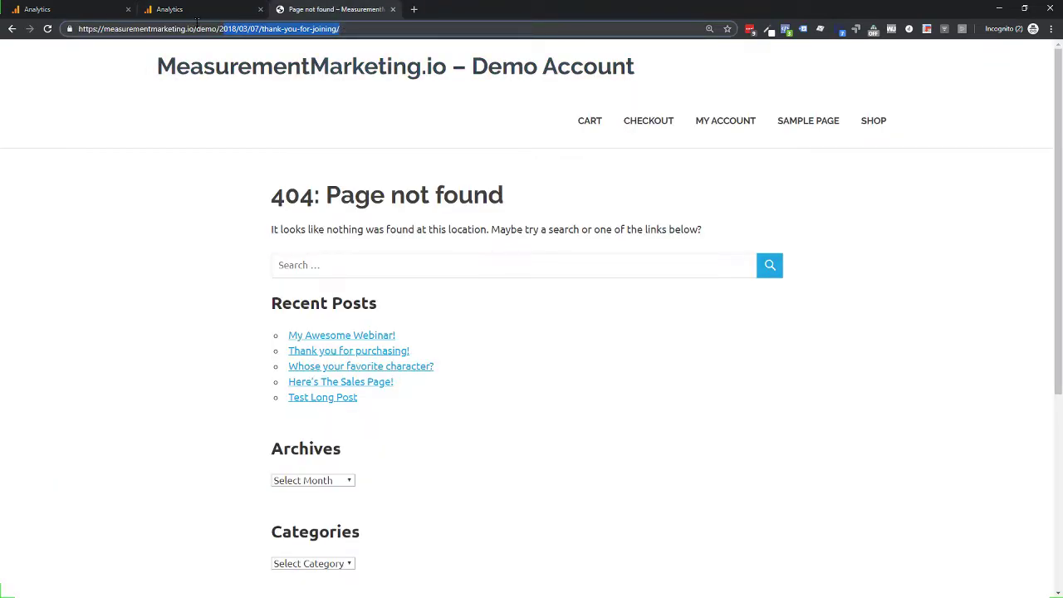
left_click(196, 10)
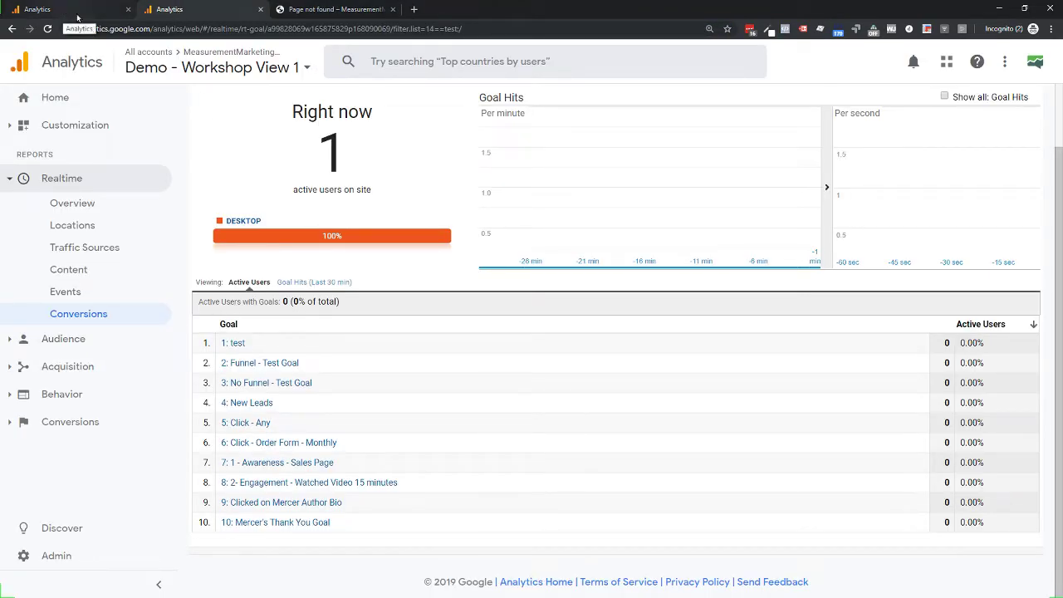
left_click(208, 68)
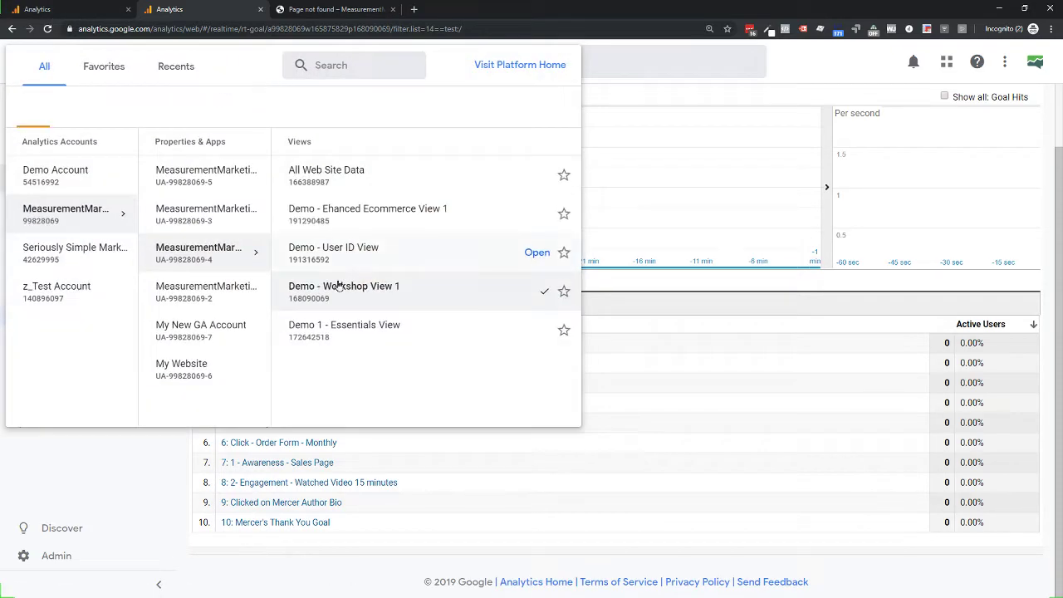
- Change the thank-you goal's destination match type to Equals to, after comparing its URL with the live page, and save the goal
left_click(68, 12)
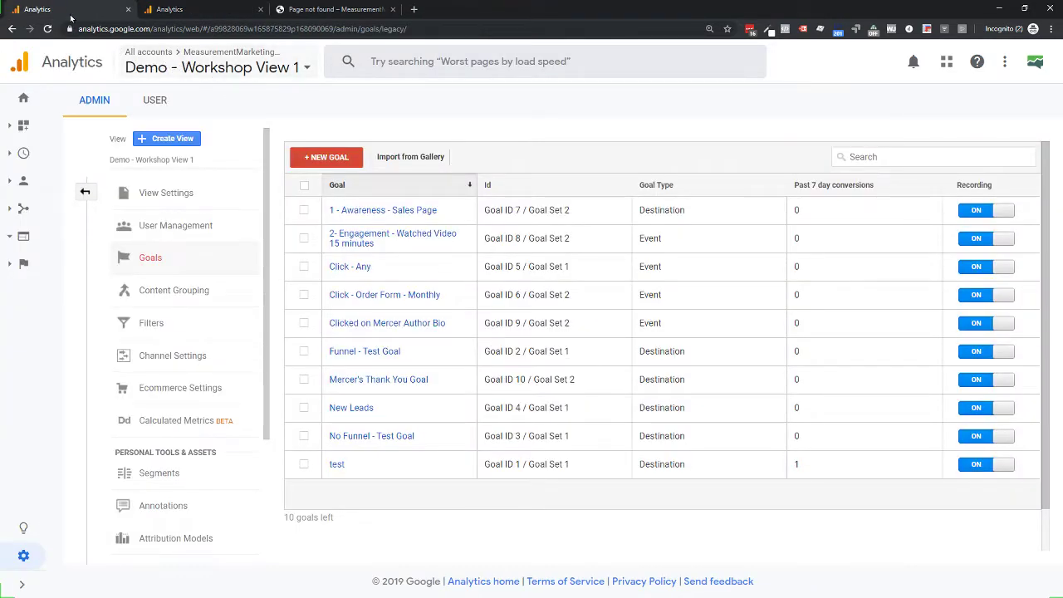
left_click(364, 382)
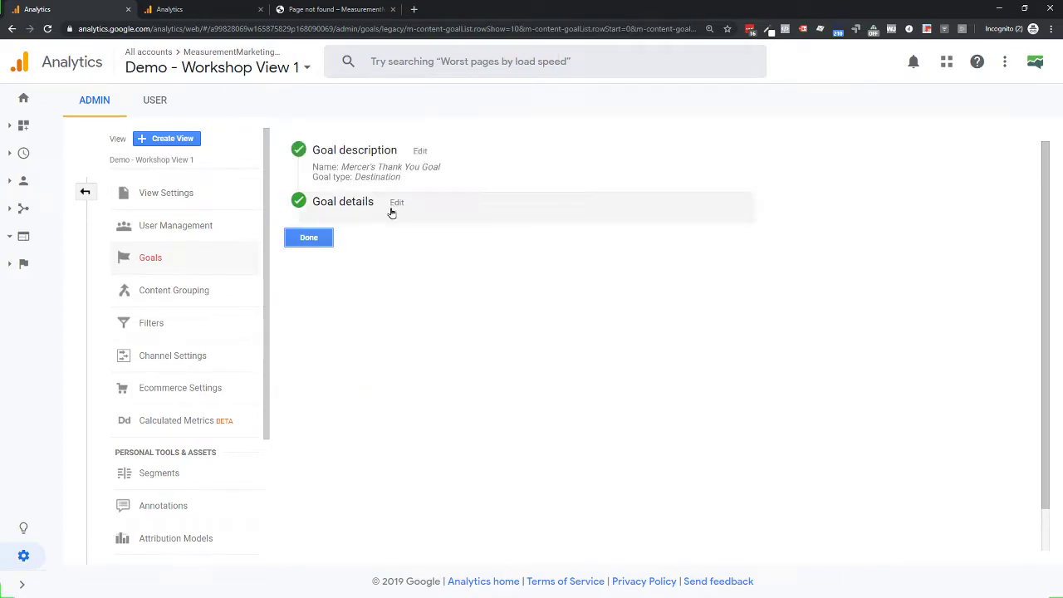
left_click(393, 206)
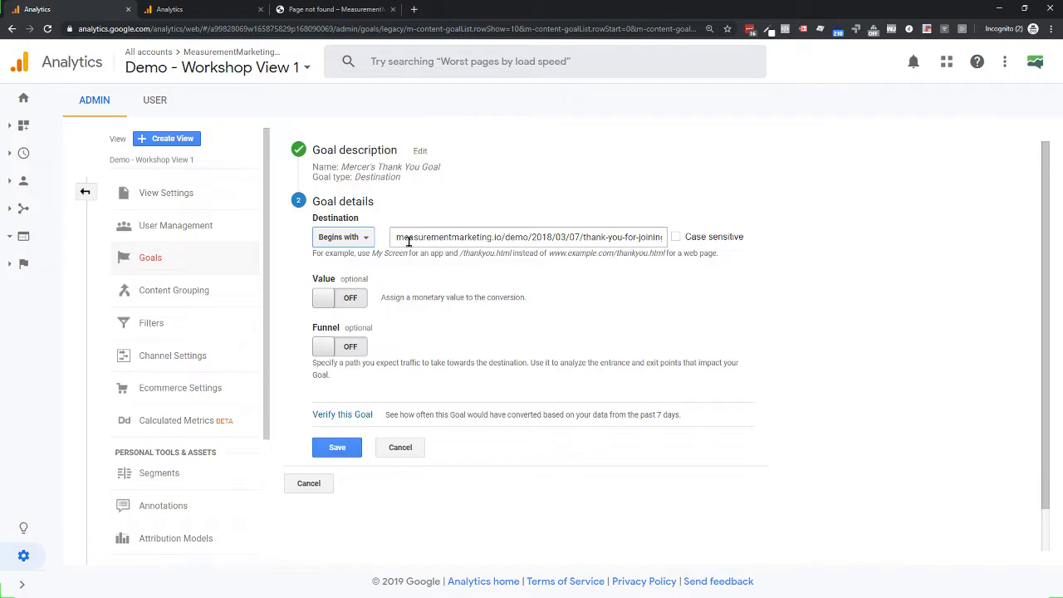
left_click_drag(396, 238, 665, 237)
left_click(311, 9)
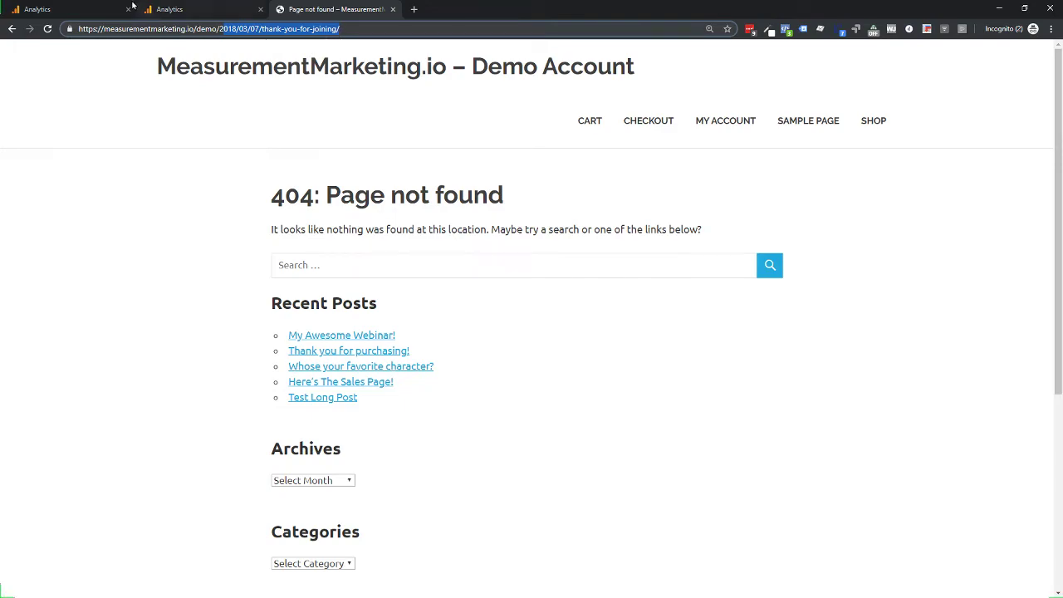
left_click(108, 9)
left_click(356, 243)
left_click(345, 264)
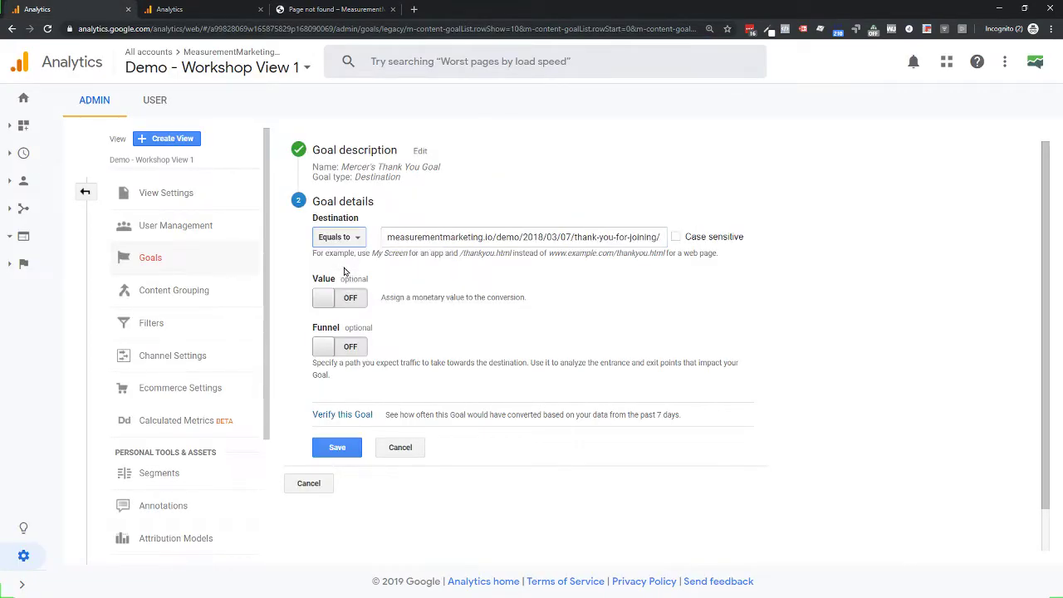
left_click(340, 447)
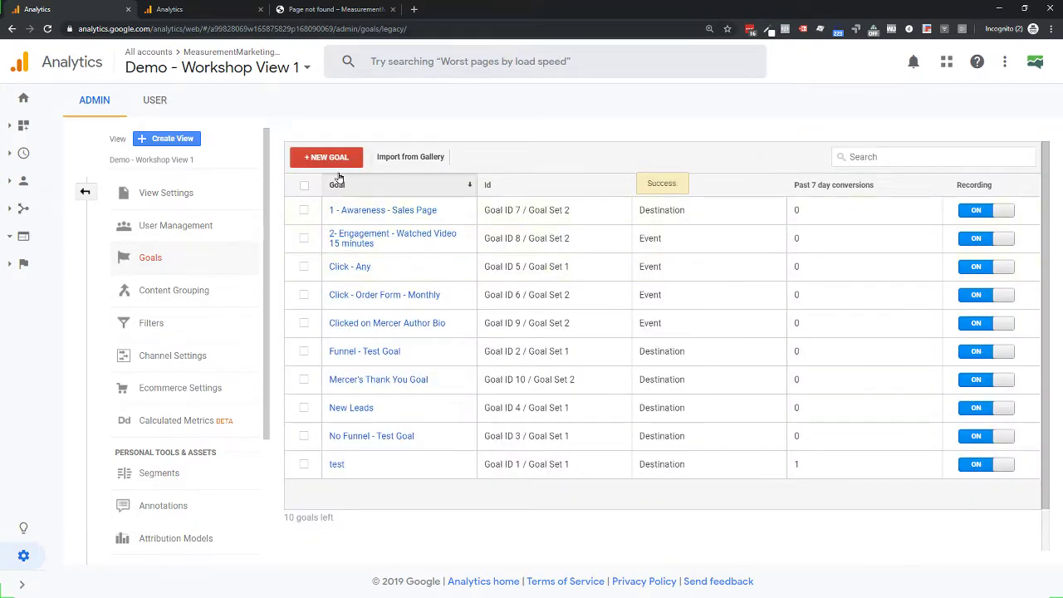
- Close the demo site tab and reload the demo home page in a new one with utm_source=test, utm_medium=test and the presenter's name as utm_campaign
left_click(206, 11)
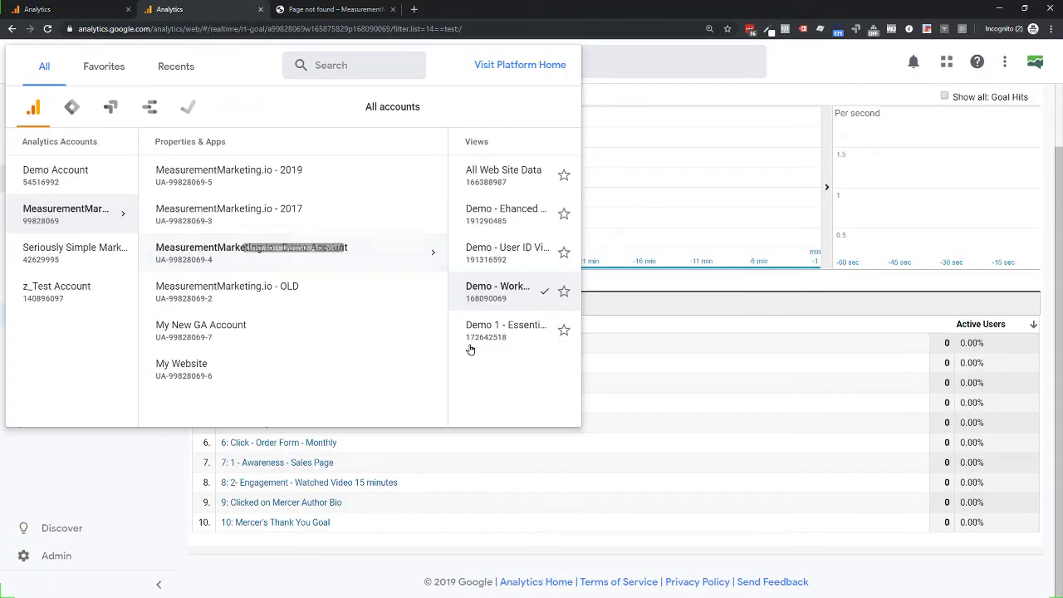
left_click(717, 432)
left_click(296, 8)
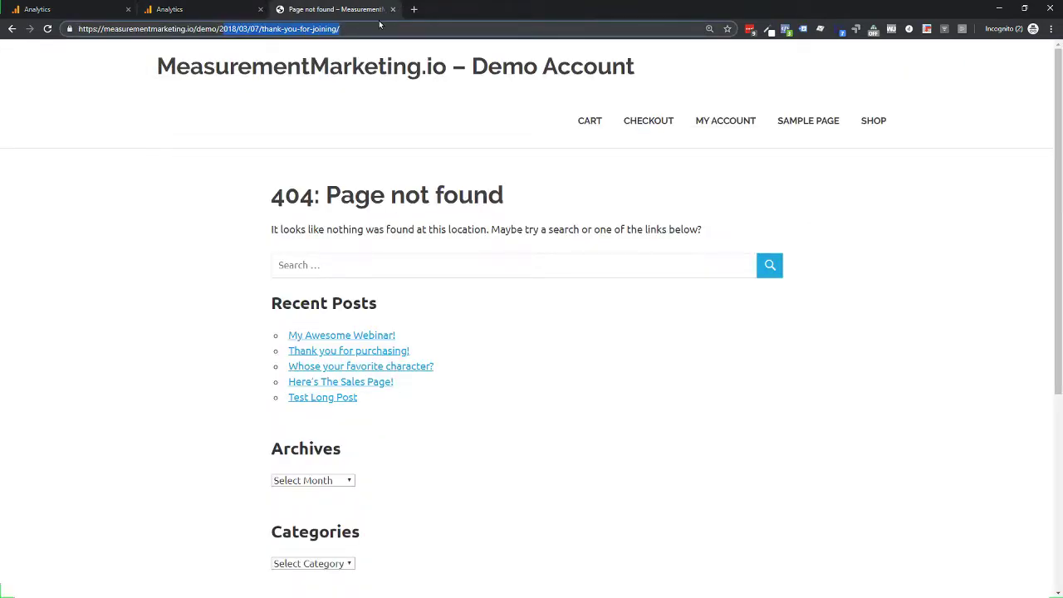
left_click(238, 55)
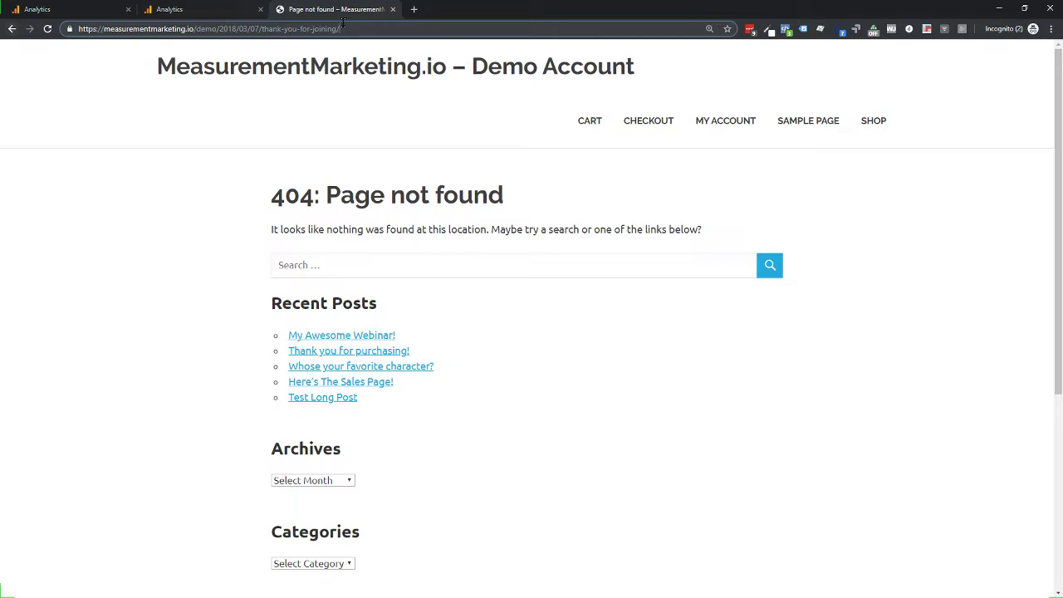
left_click(394, 9)
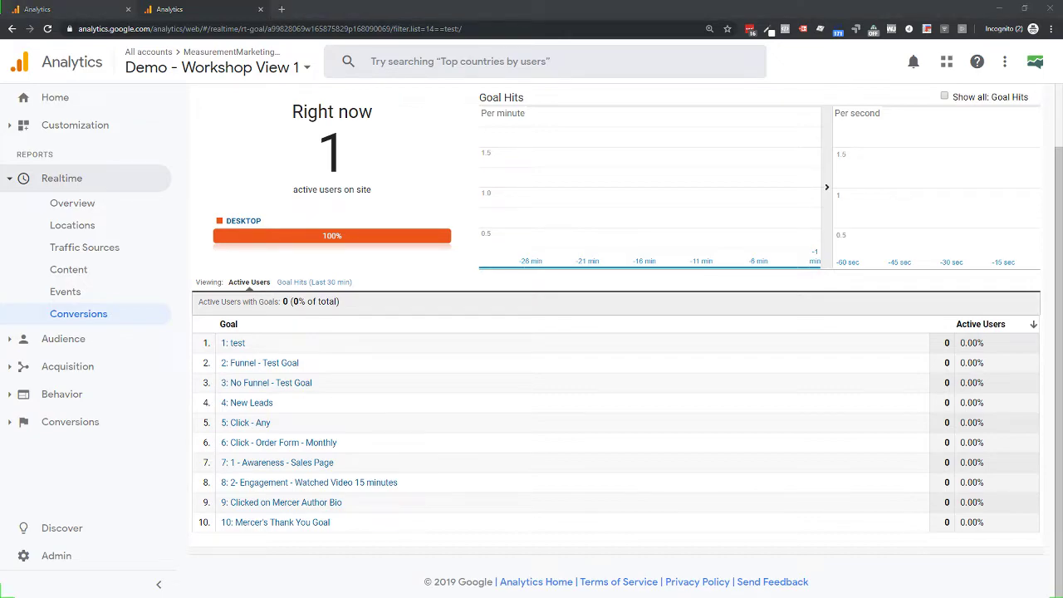
left_click(282, 9)
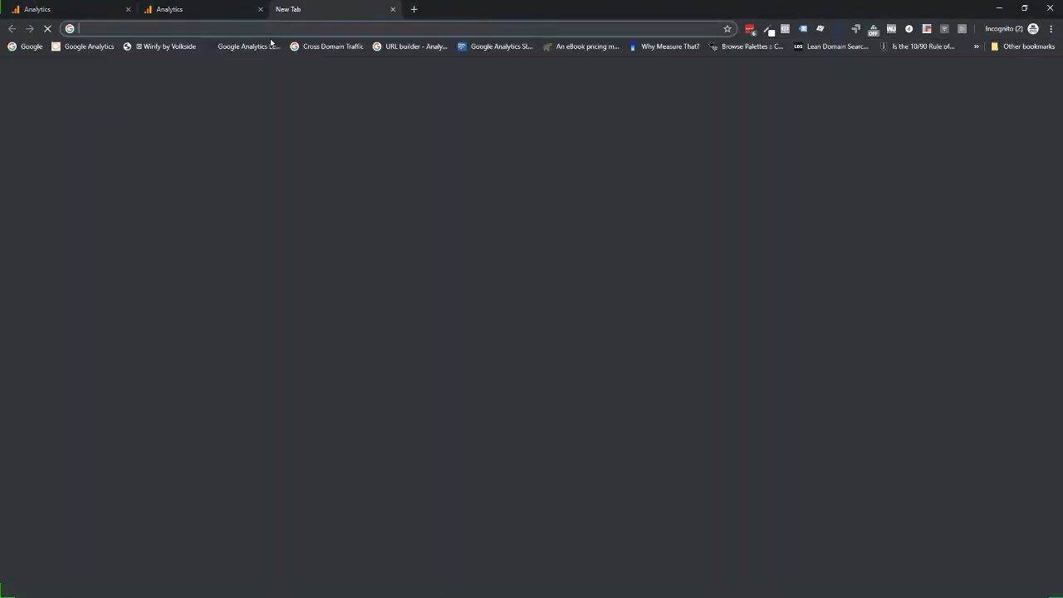
type("https://measurementmarketing.io/demo/?utm_source=test&utm_medium=test&utm_campaign=mercer")
key("Return")
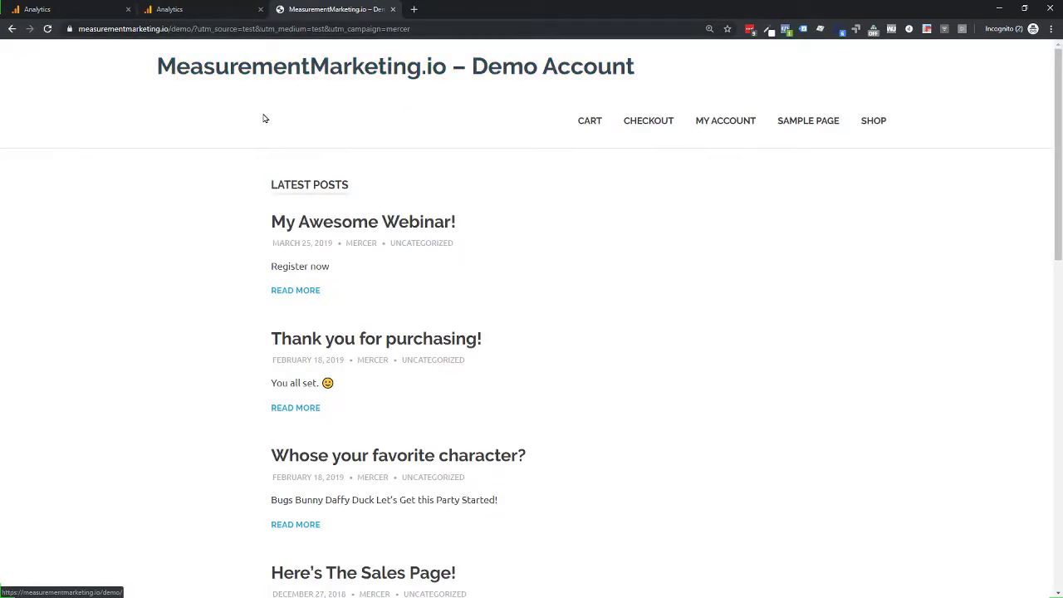
- Open the "Can you please join our email list?!?" post from the reloaded demo home page
scroll(321, 181, "down", 3)
scroll(321, 184, "down", 5)
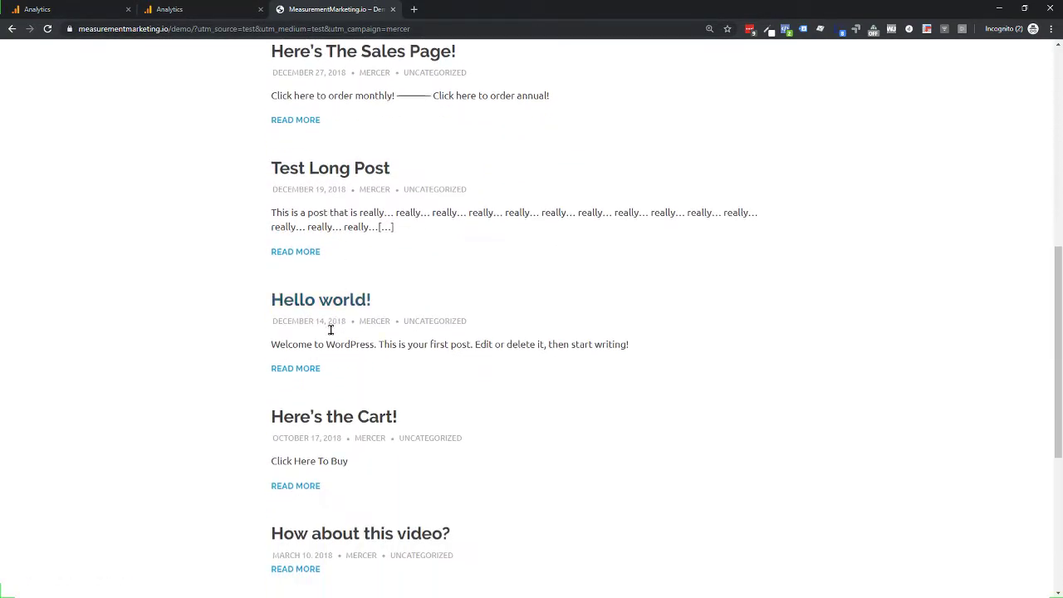
scroll(370, 430, "down", 2)
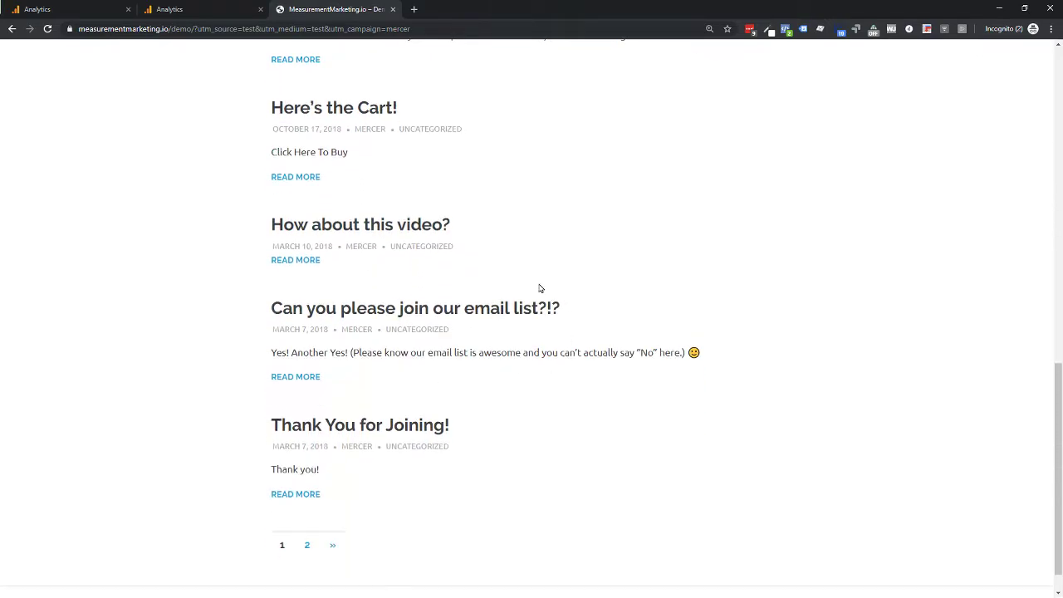
left_click(352, 308)
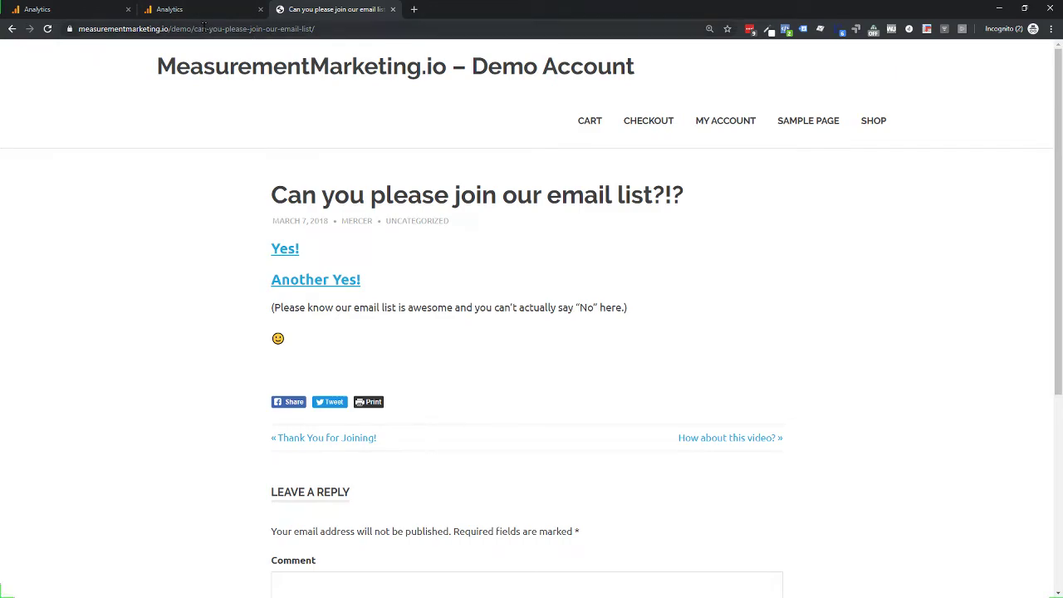
- Remove the medium filter from the Realtime Traffic Sources report and check the visit's active page in the Content report
left_click(73, 11)
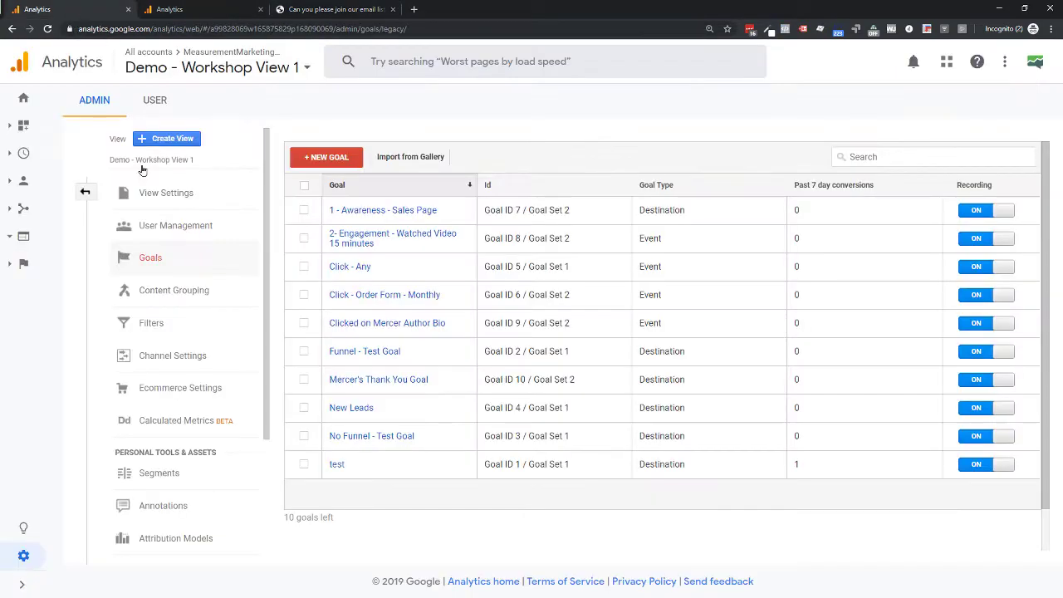
left_click(160, 9)
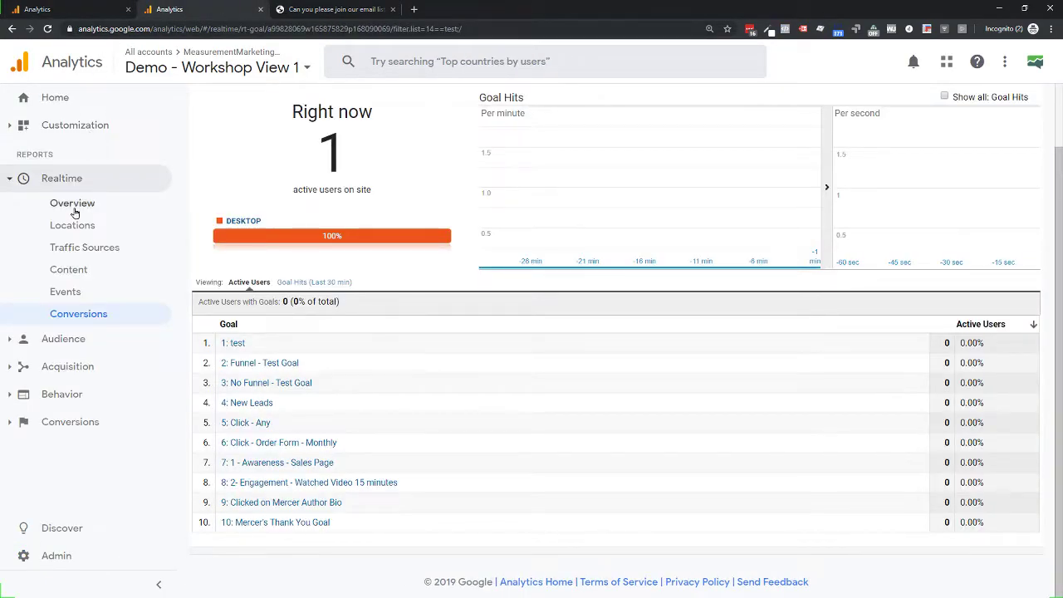
left_click(73, 254)
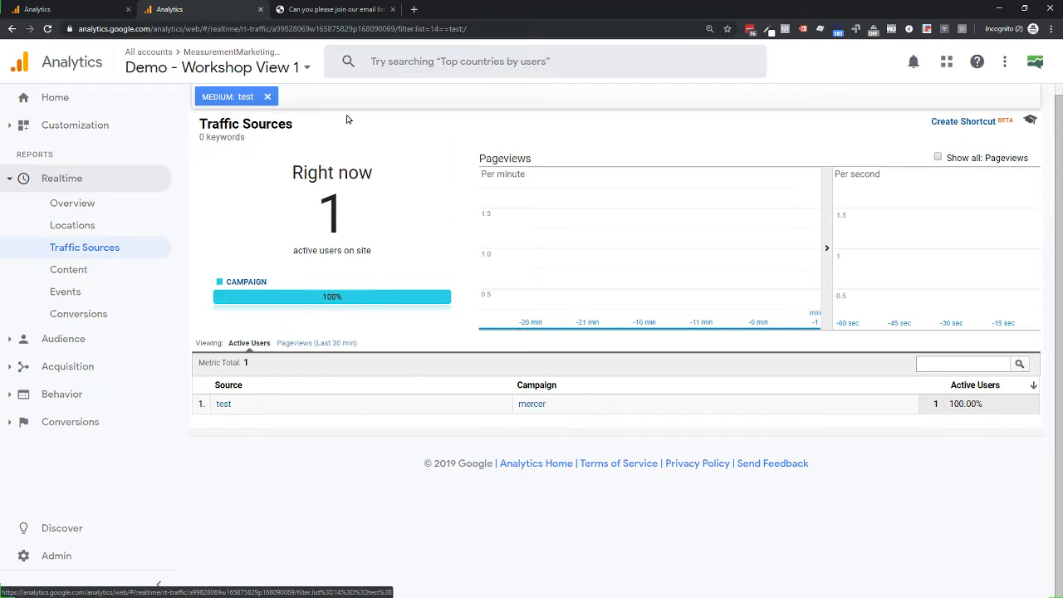
left_click(267, 96)
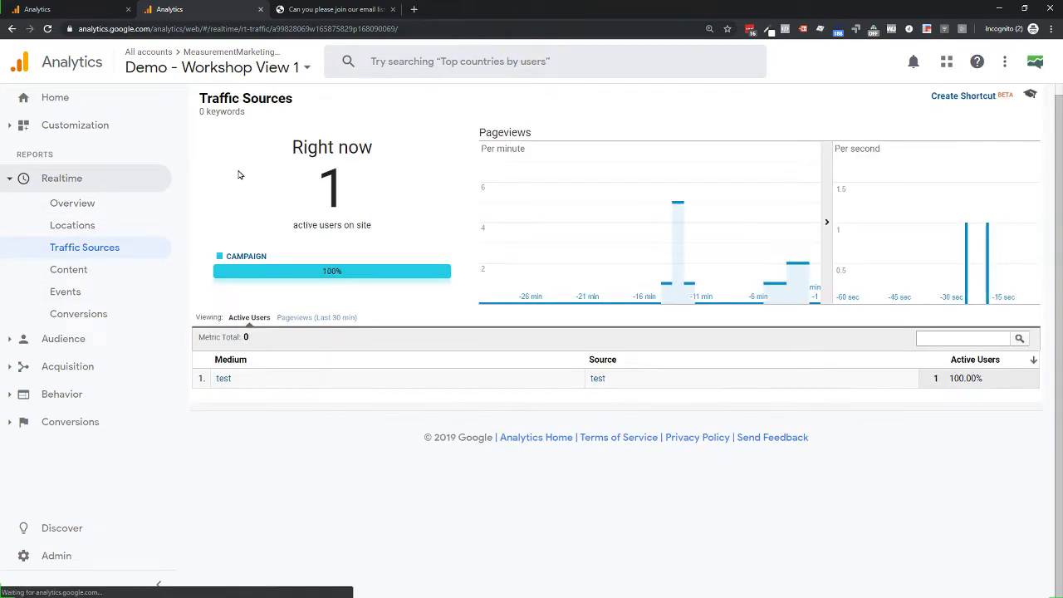
left_click(69, 270)
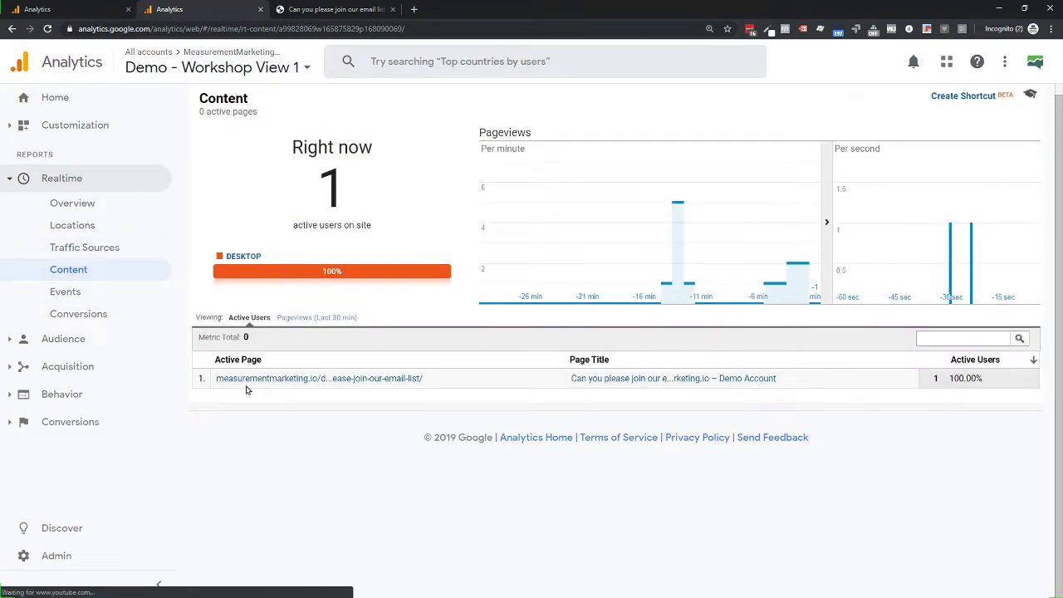
- Follow the email list post's "Yes!" link to the thank-you page and check that visit in the Realtime Content report
left_click(391, 380)
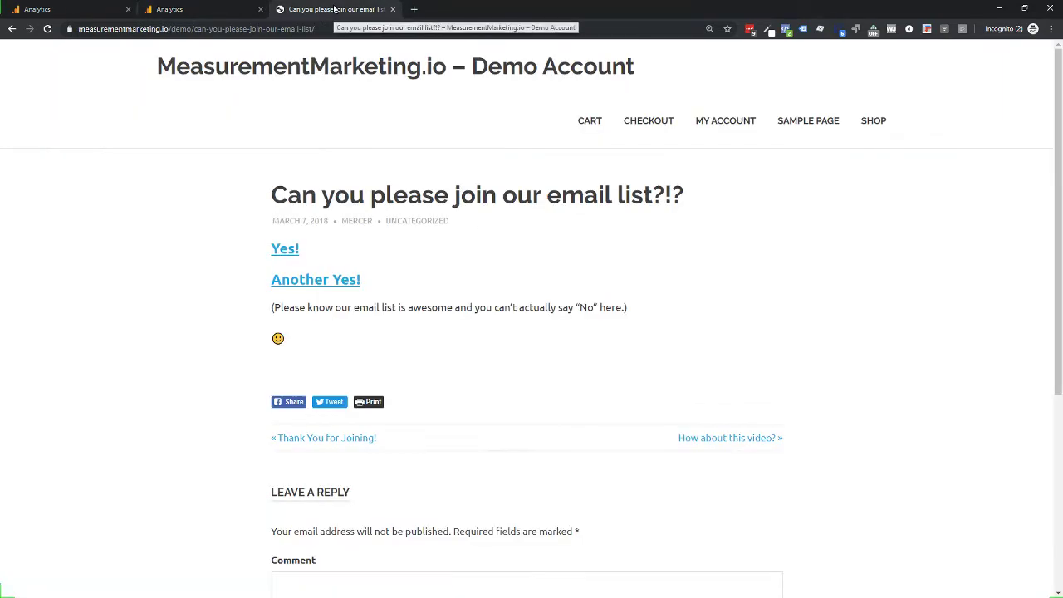
left_click(290, 249)
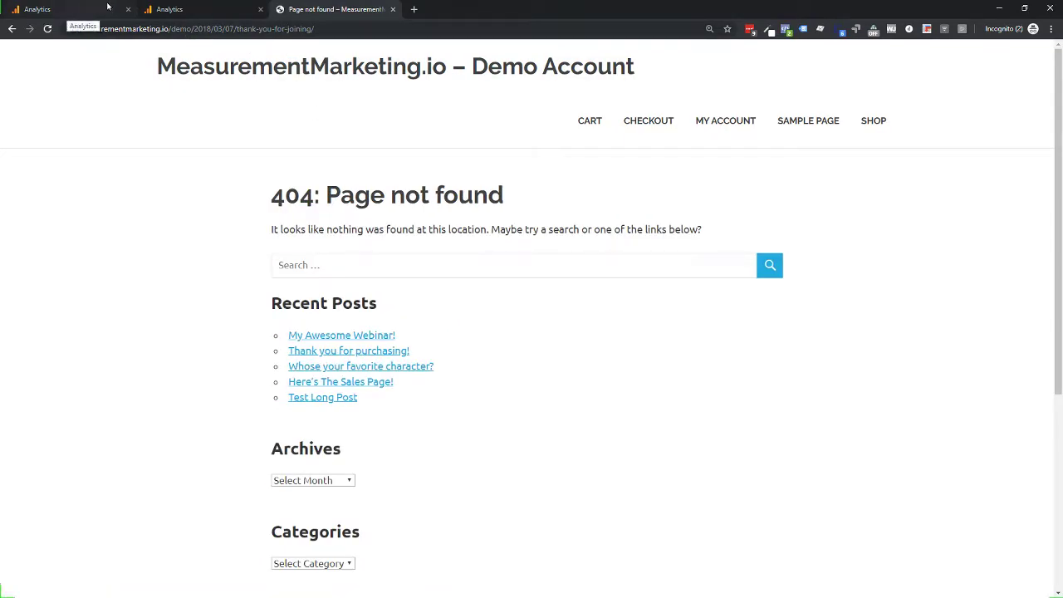
left_click(177, 9)
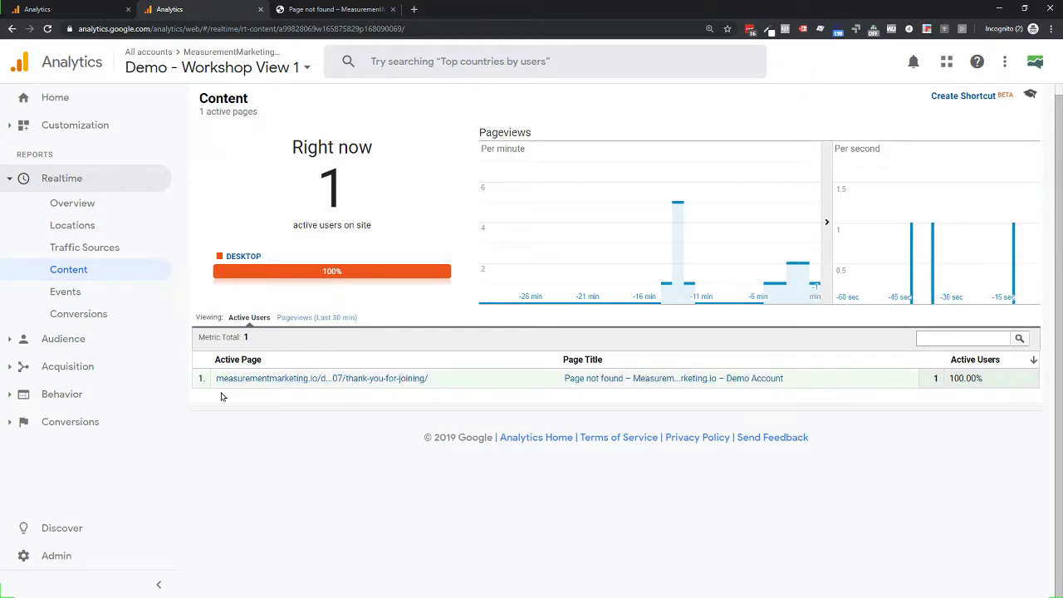
- Check the thank-you goal in the Realtime Conversions report, and start a new goal from the view's goal list
left_click(73, 320)
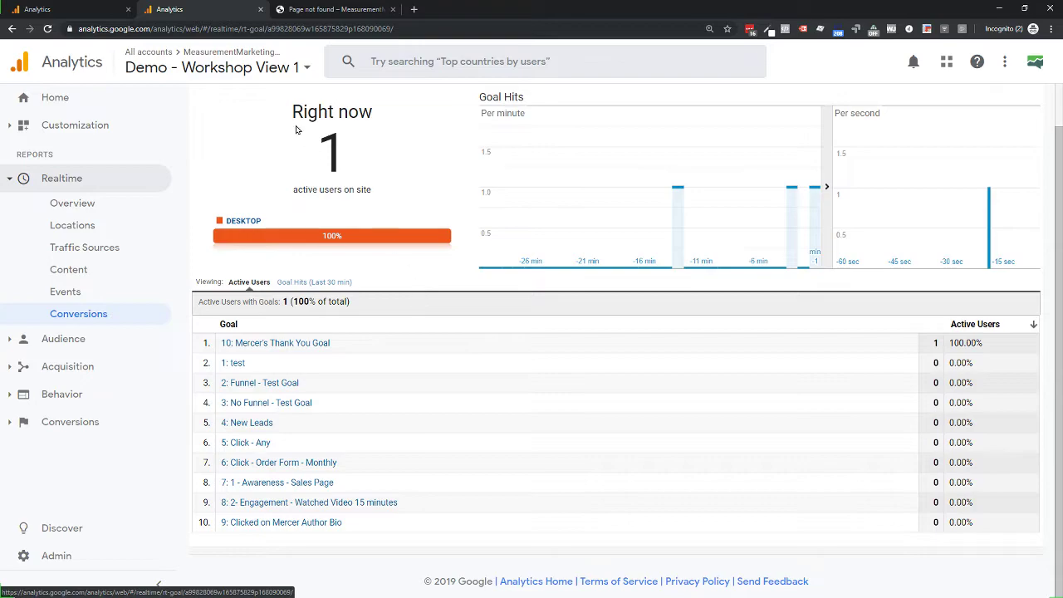
left_click(82, 6)
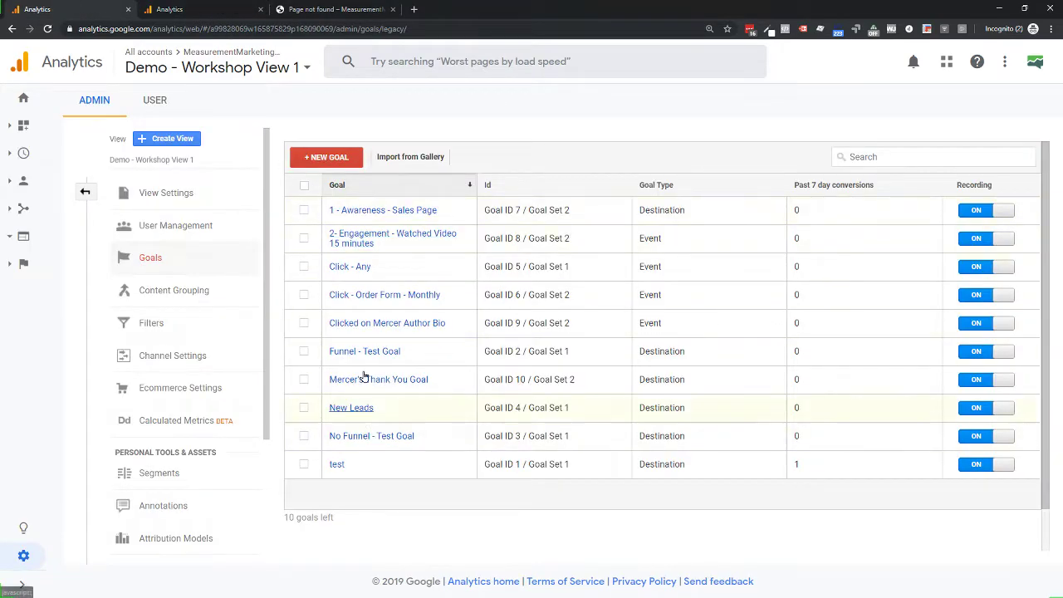
left_click(324, 155)
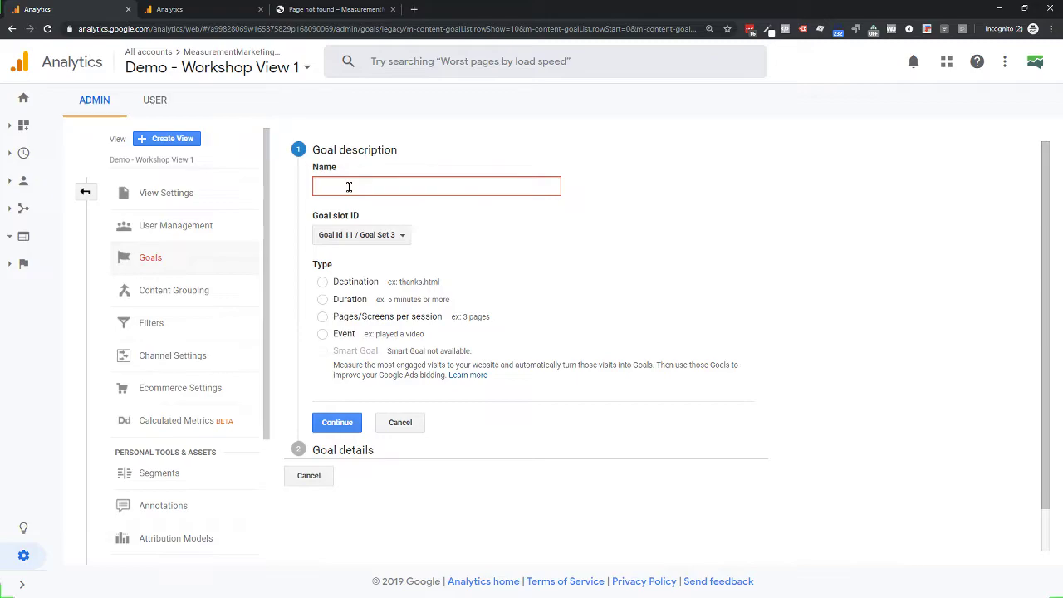
- Open "Test Long Post" from the demo site's home page and scroll far down it to generate scroll events
left_click(304, 8)
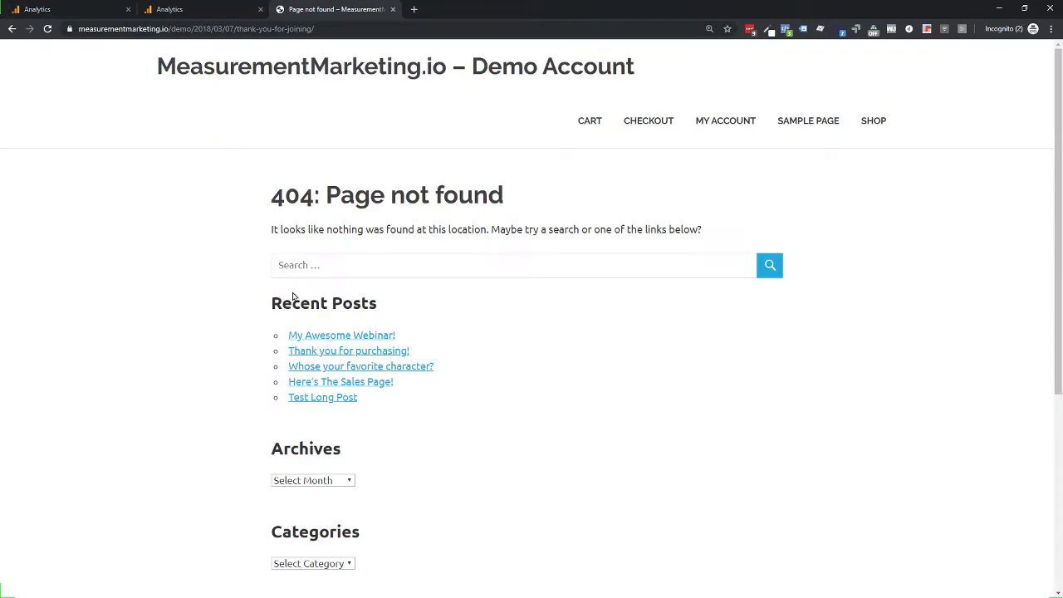
scroll(286, 297, "down", 4)
scroll(311, 315, "up", 4)
left_click(268, 63)
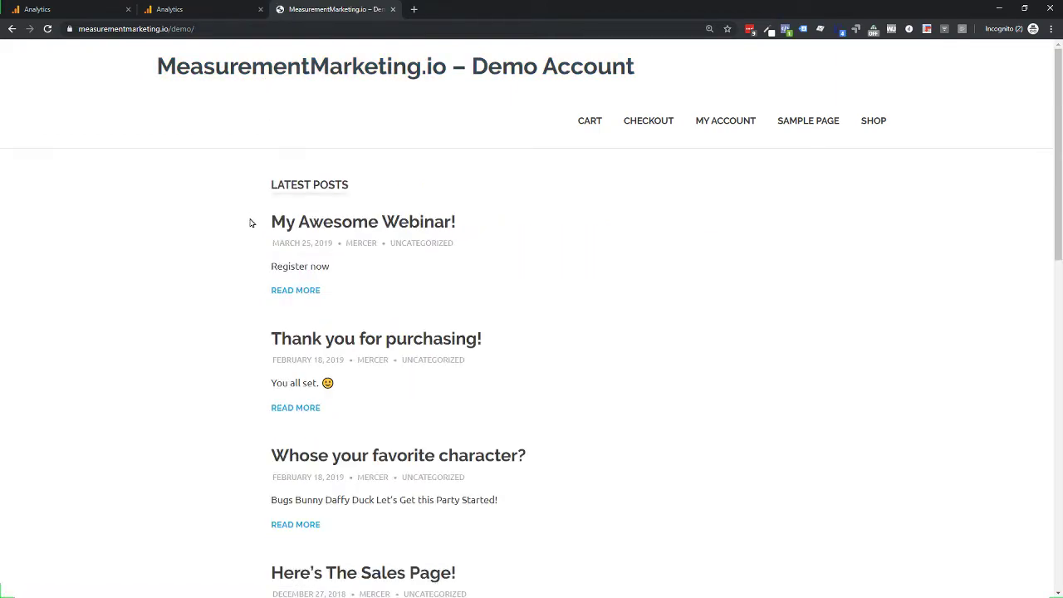
scroll(399, 366, "down", 5)
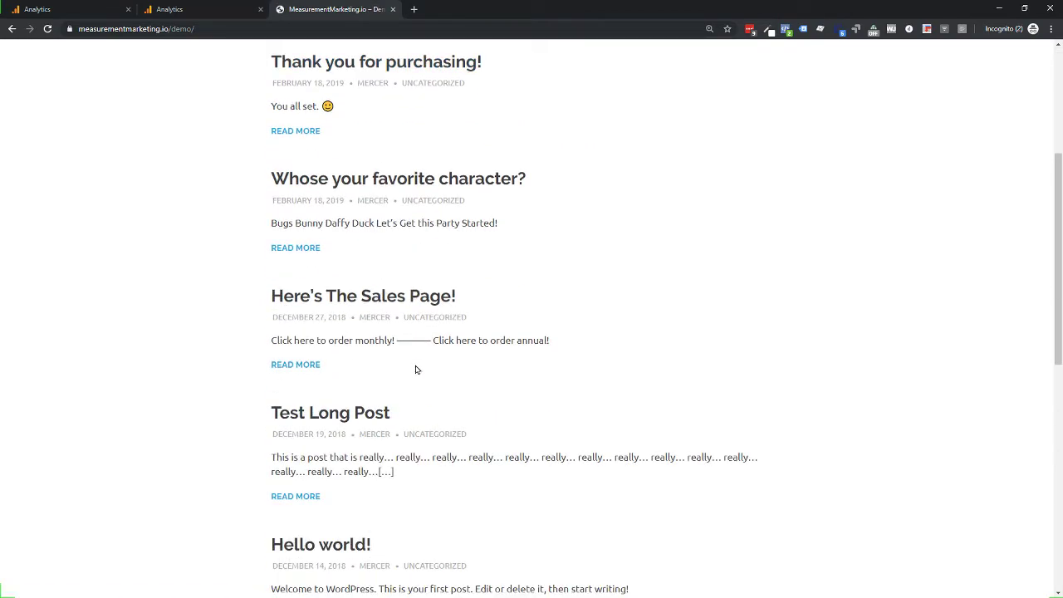
left_click(323, 309)
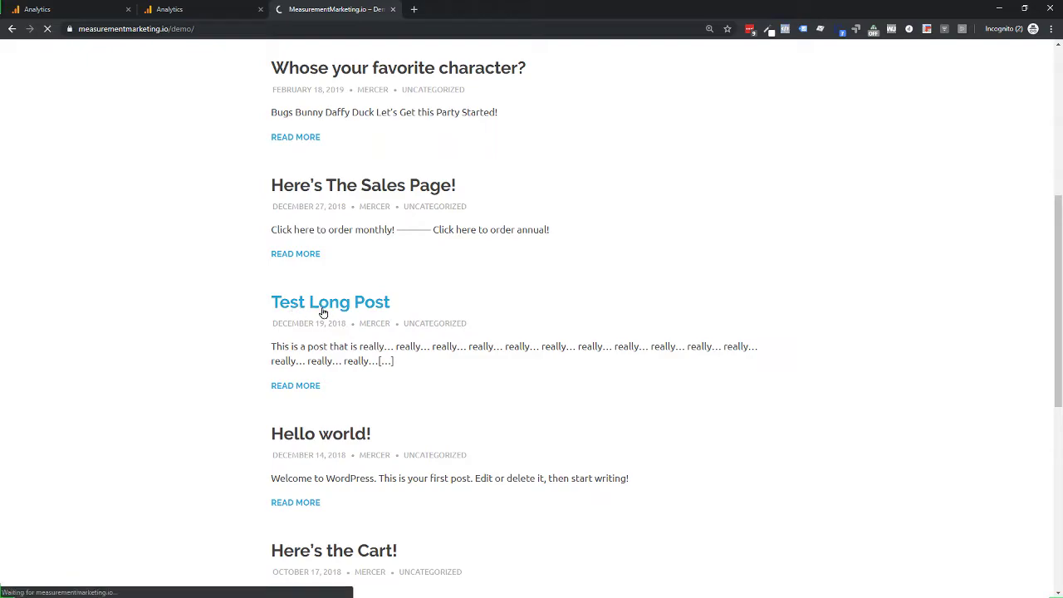
scroll(321, 308, "down", 5)
scroll(322, 299, "down", 12)
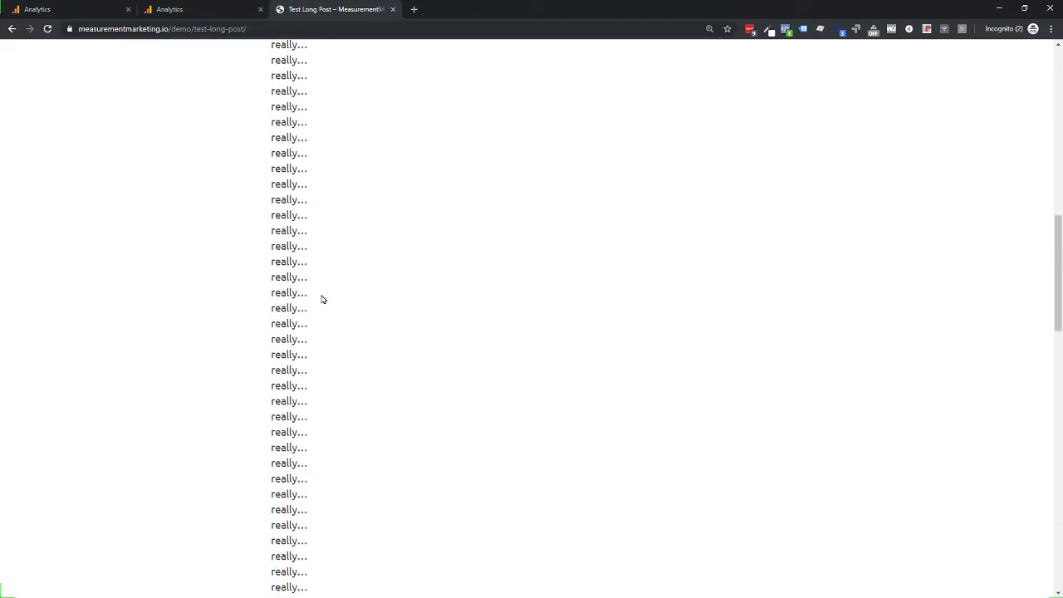
scroll(323, 300, "down", 2)
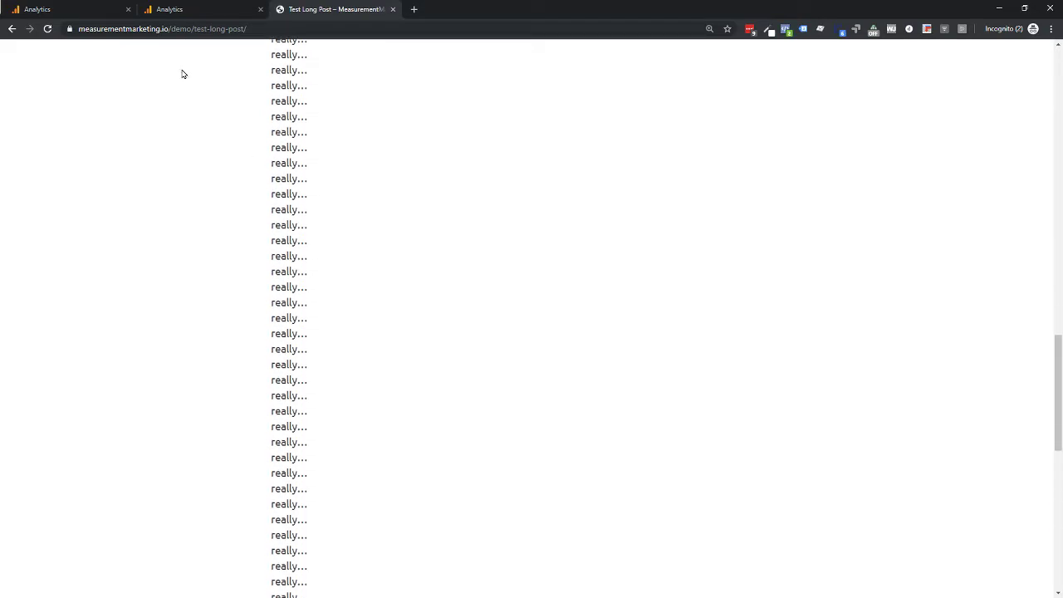
- In the Realtime Events report, show the last 30 minutes and filter to the Scroll action and Engagement category to examine the event labels
left_click(166, 8)
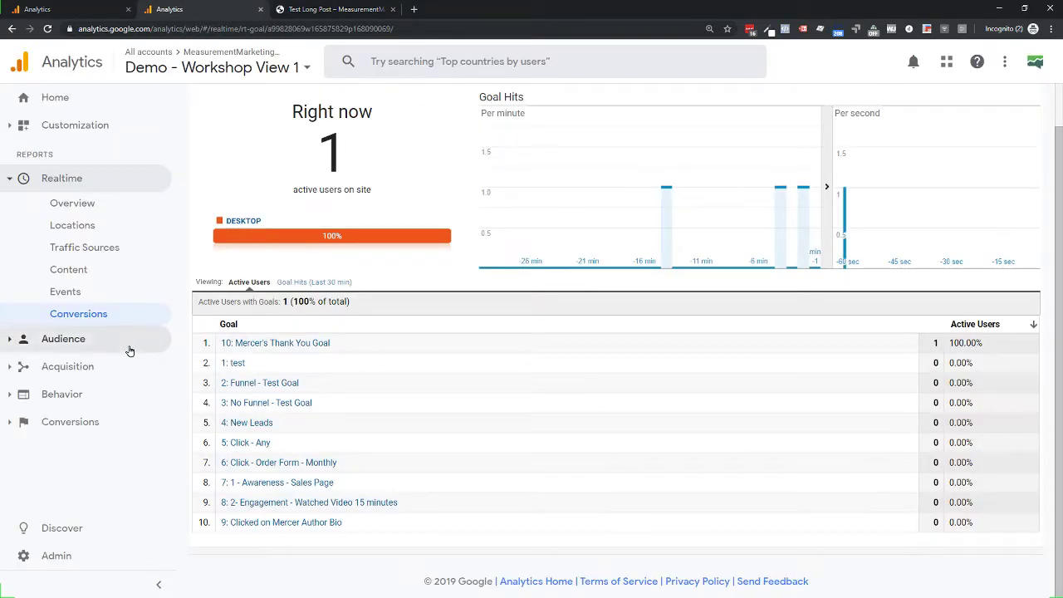
left_click(66, 292)
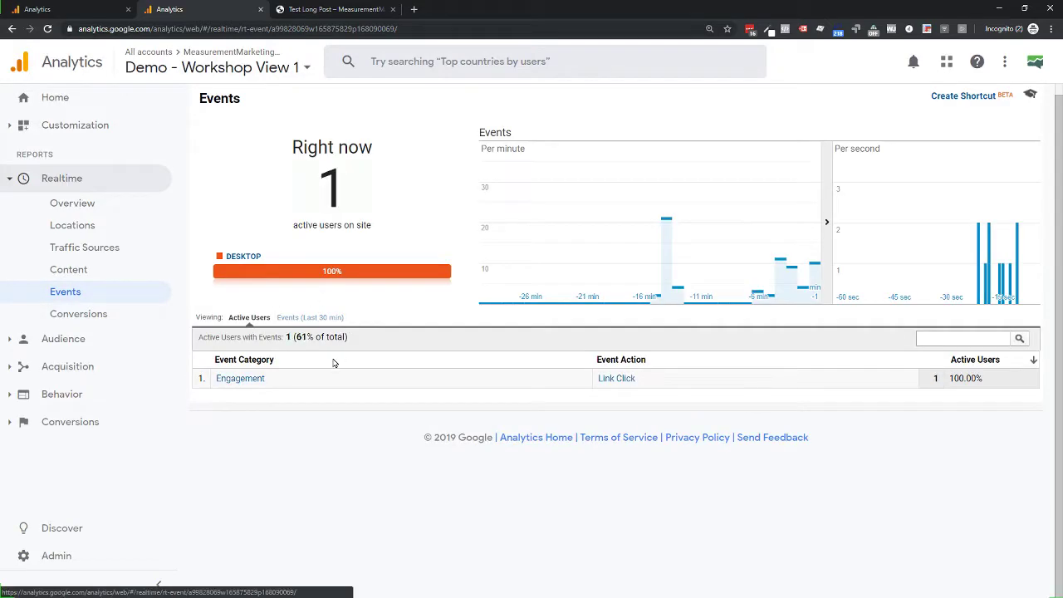
left_click(303, 318)
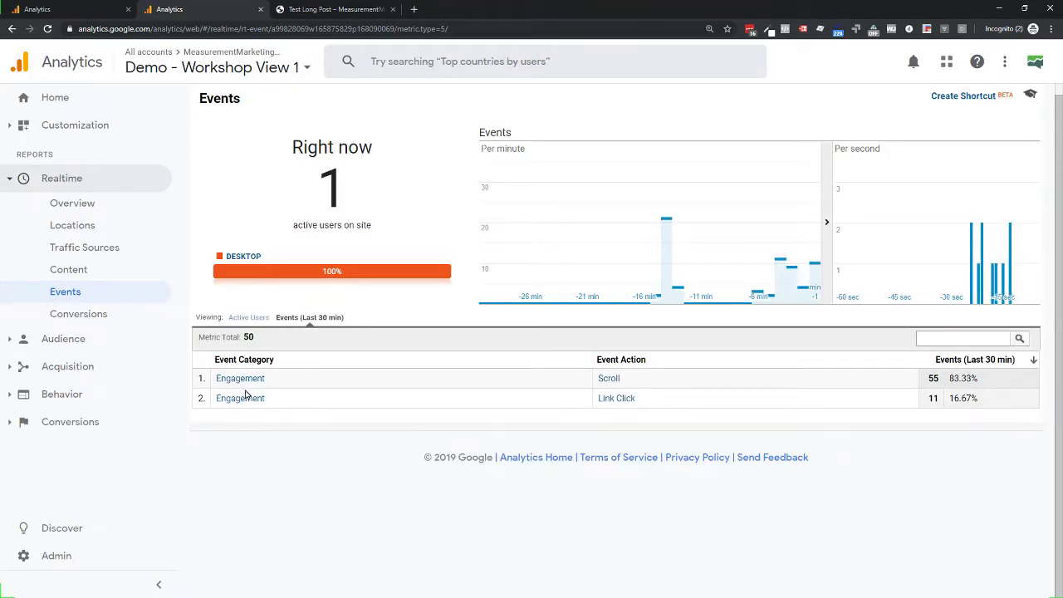
left_click(611, 379)
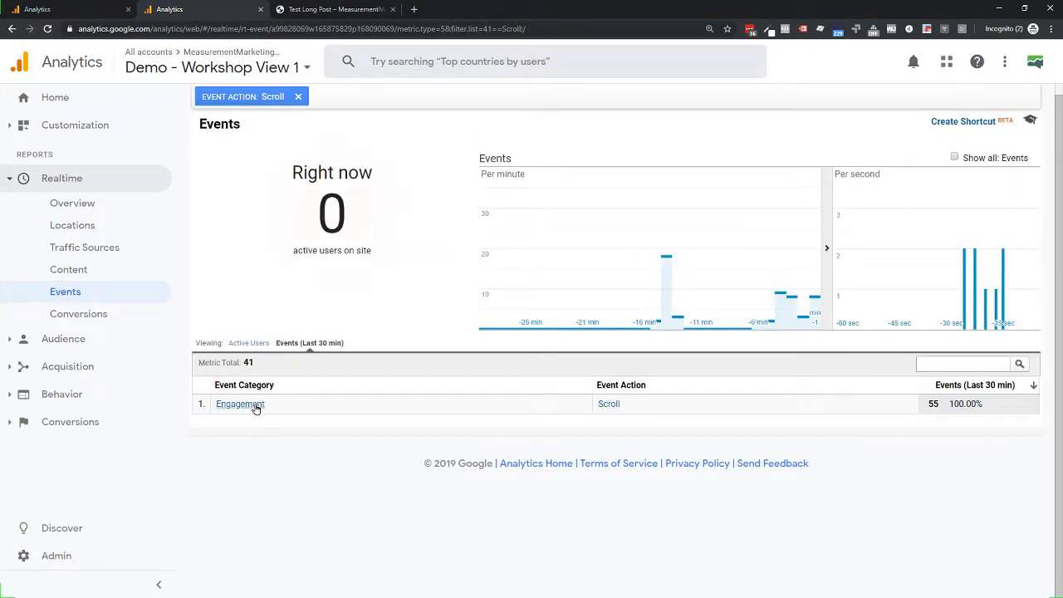
left_click(241, 405)
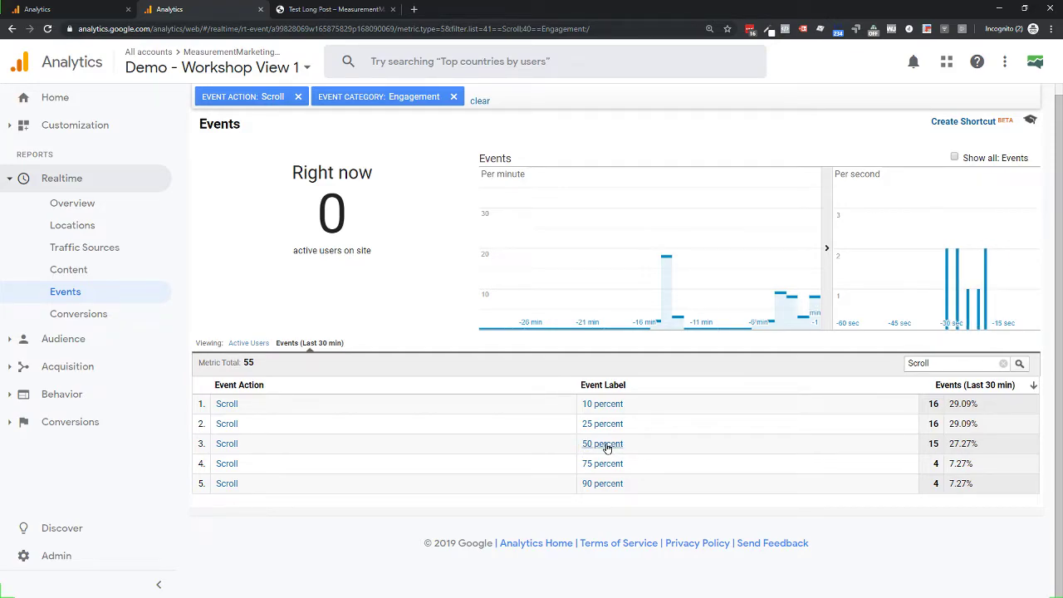
- Name the new goal with the presenter's name followed by "Test 50 percent" and set its type to Event
left_click(43, 9)
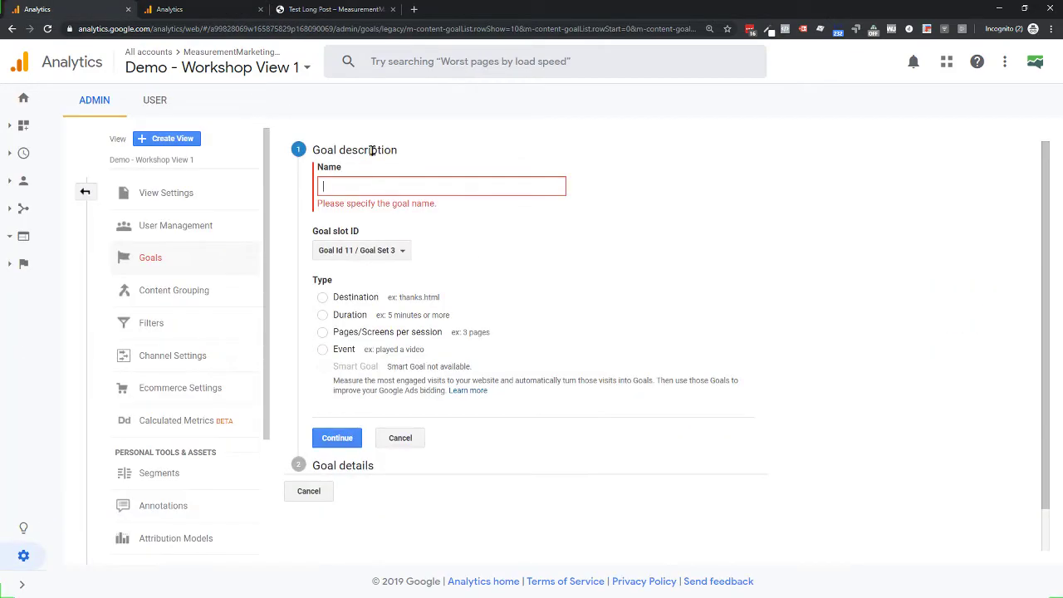
left_click(405, 185)
type("Mercer Test 50 percent")
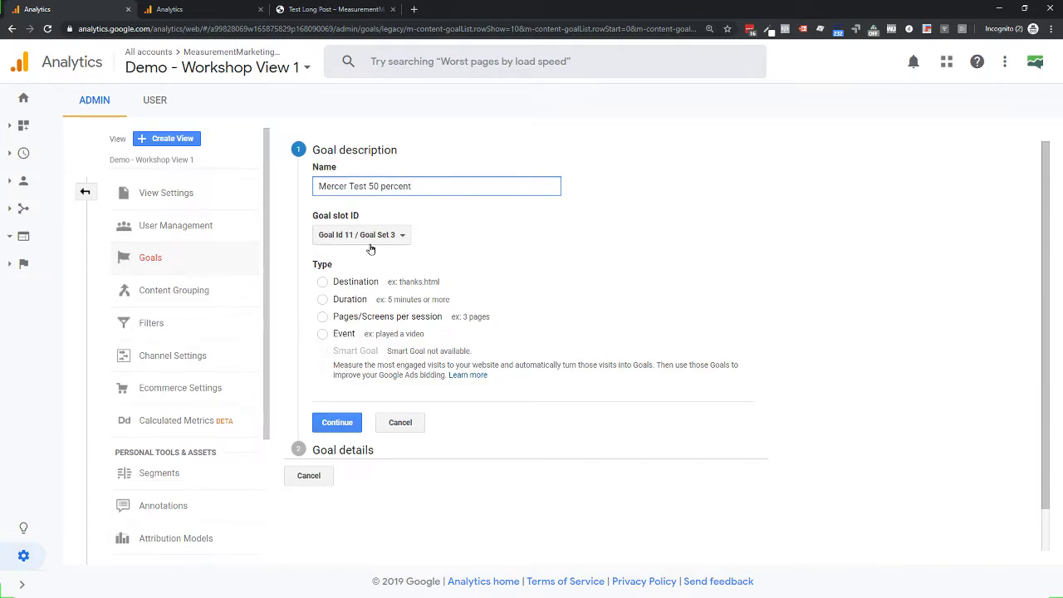
left_click(326, 343)
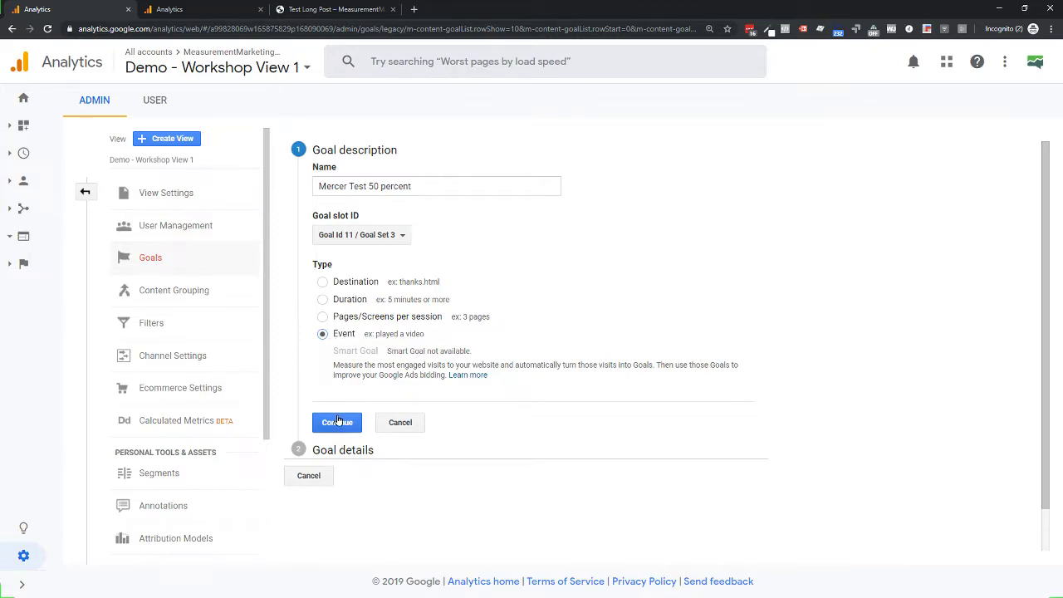
- Open the Behavior report on event pages and limit its date range to Sep 11, 2019
left_click(175, 9)
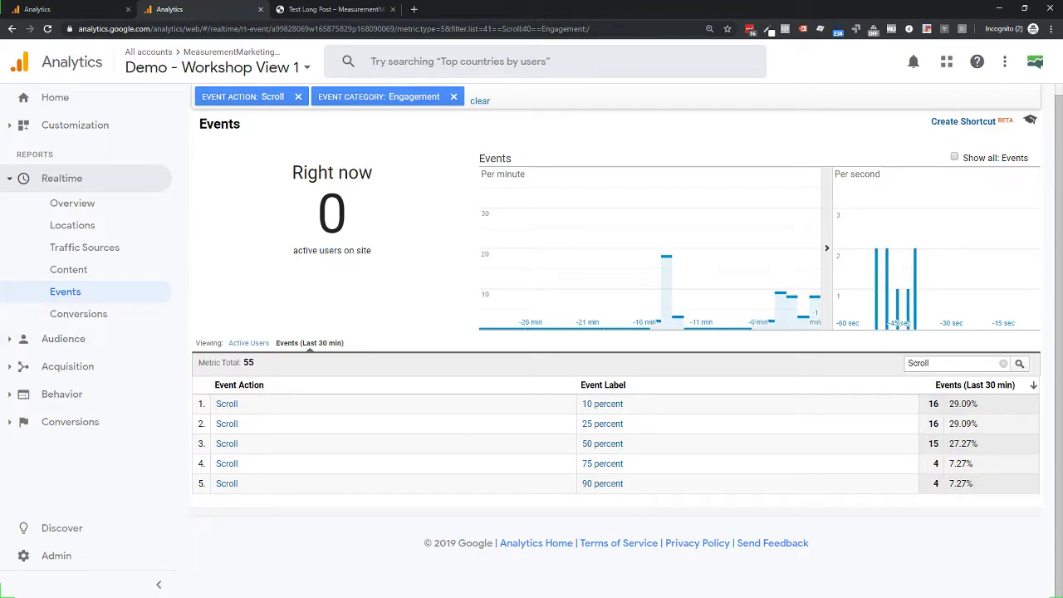
left_click(46, 397)
left_click(67, 398)
left_click(76, 408)
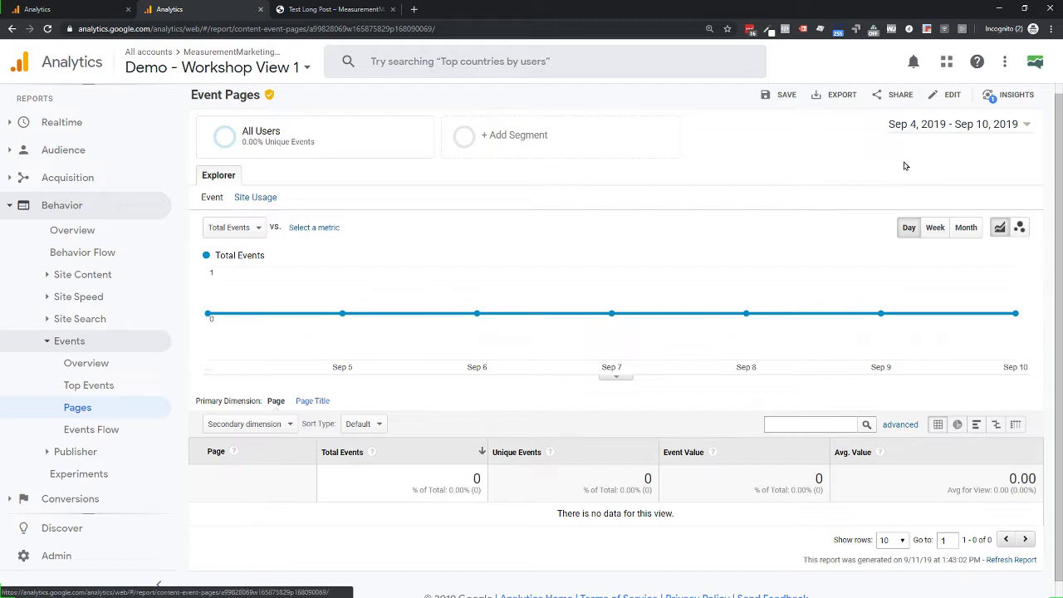
scroll(572, 418, "down", 1)
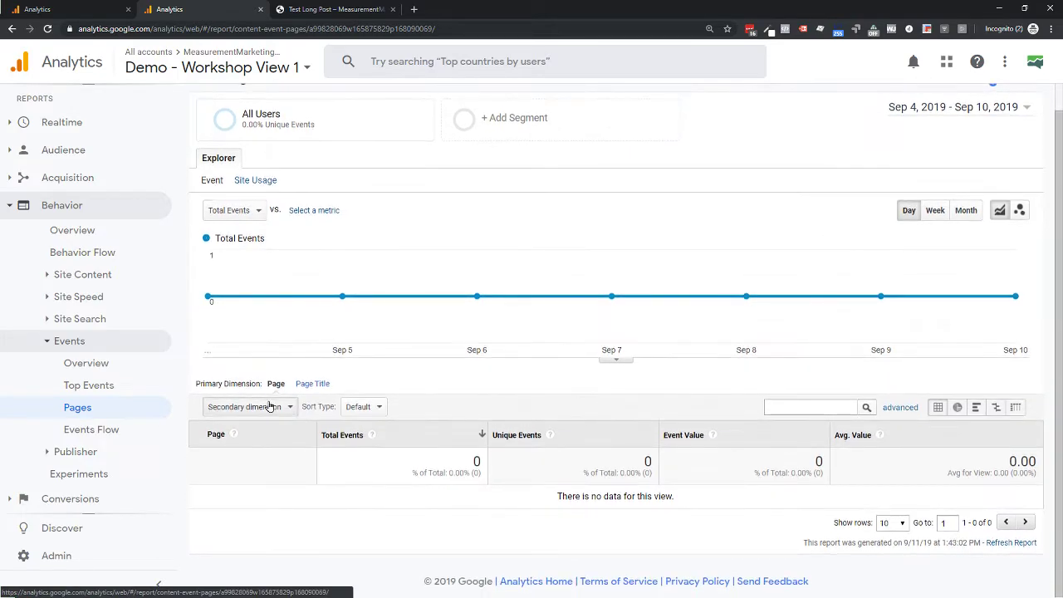
left_click(956, 107)
left_click(808, 158)
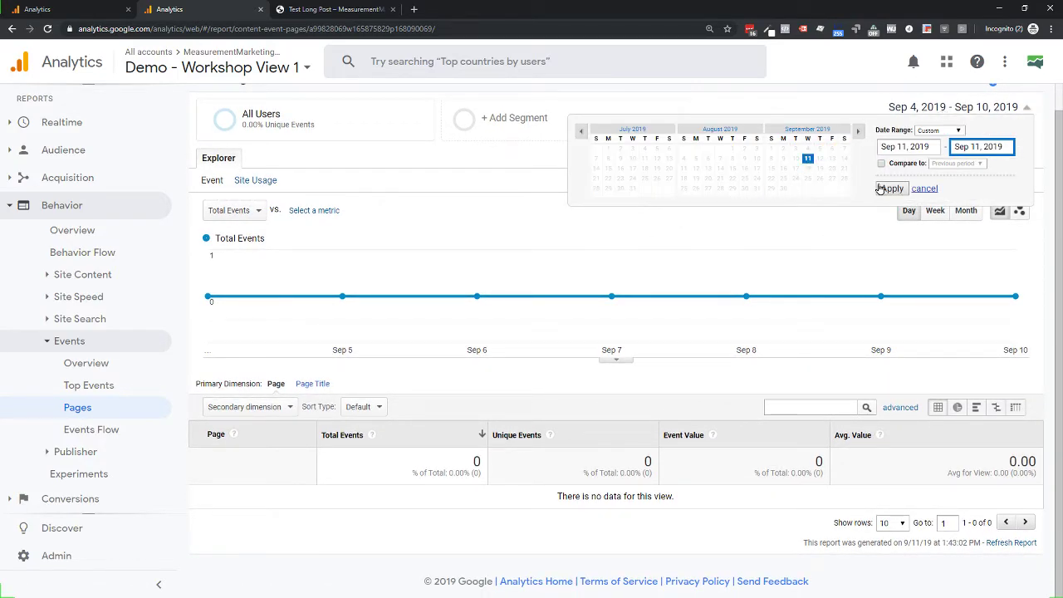
left_click(893, 189)
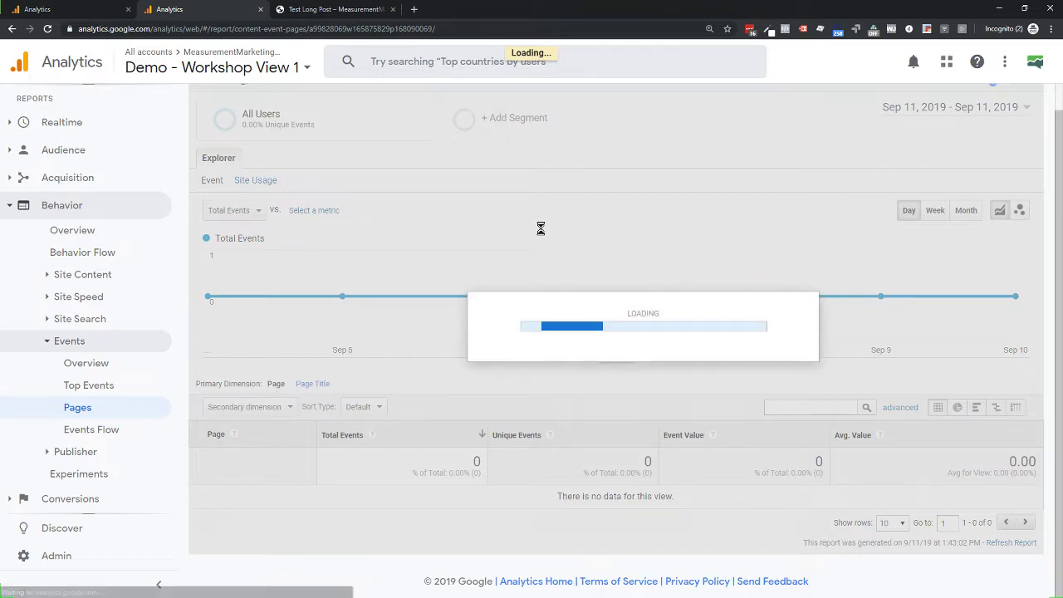
scroll(381, 458, "down", 2)
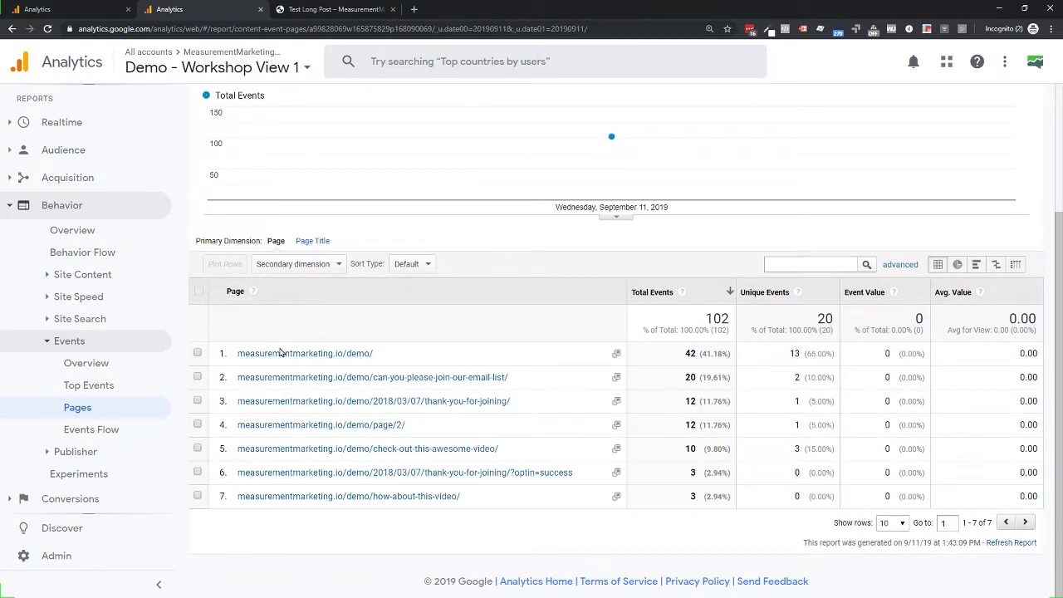
- Drill into the measurementmarketing.io/demo/ page's Engagement category and Scroll action, and highlight the "50 percent" event label
left_click(285, 353)
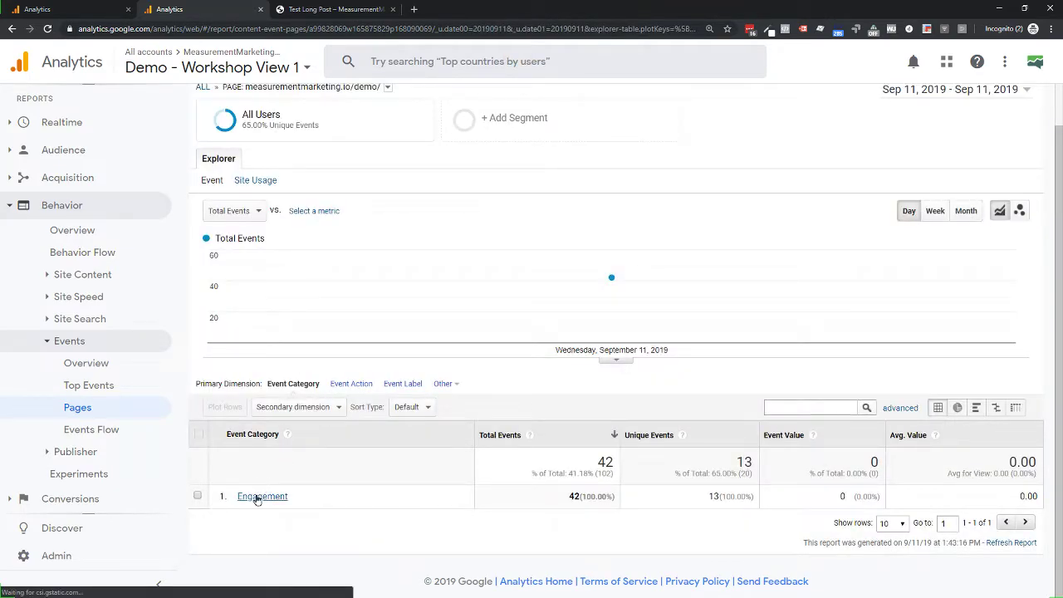
left_click(259, 496)
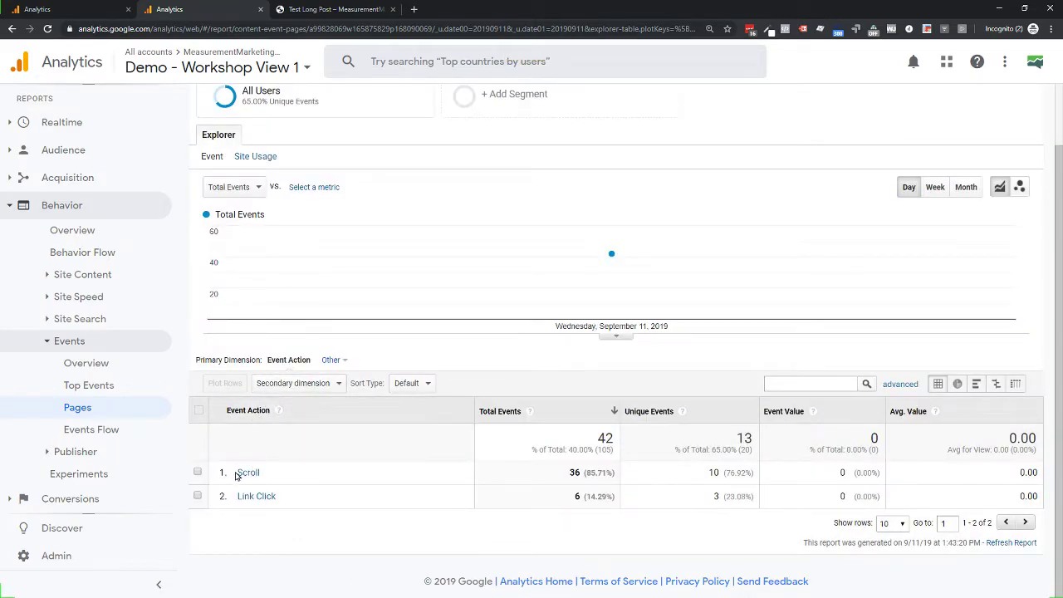
left_click(248, 473)
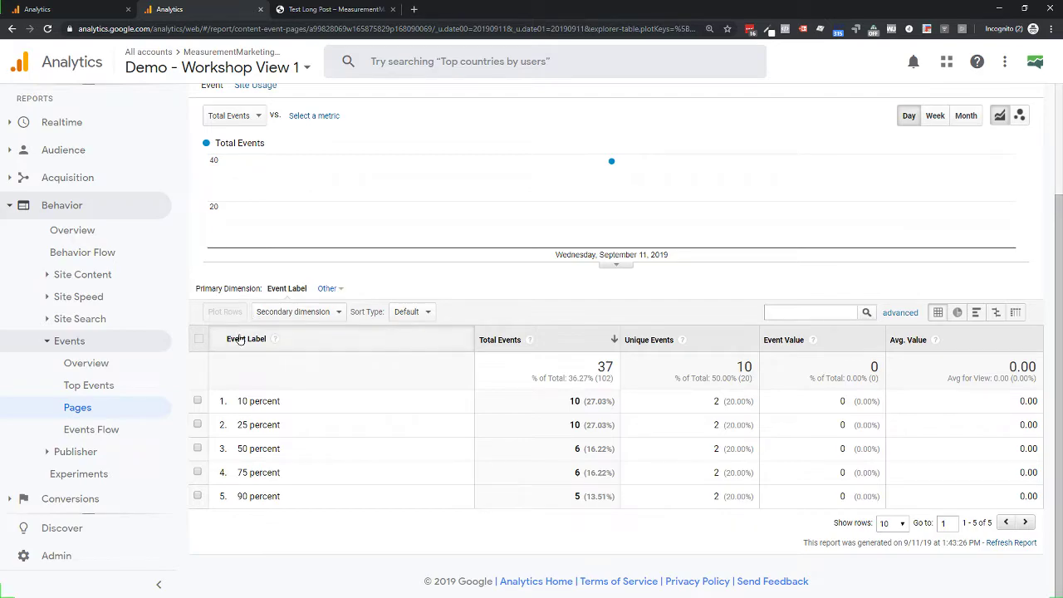
left_click_drag(283, 452, 244, 449)
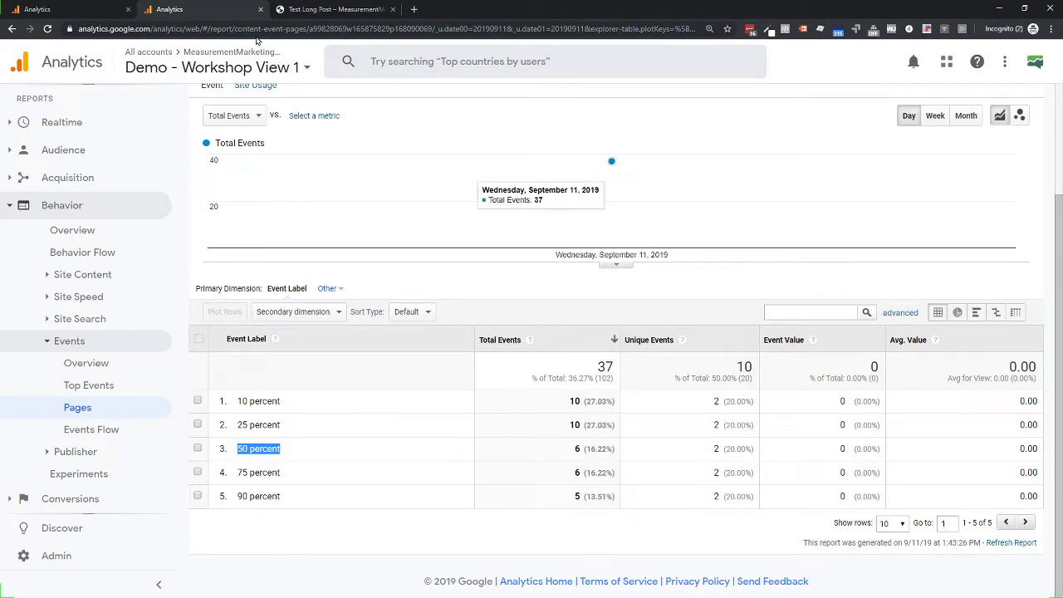
- Continue to the new goal's details and set the event label condition to equal "50 percent"
left_click(50, 10)
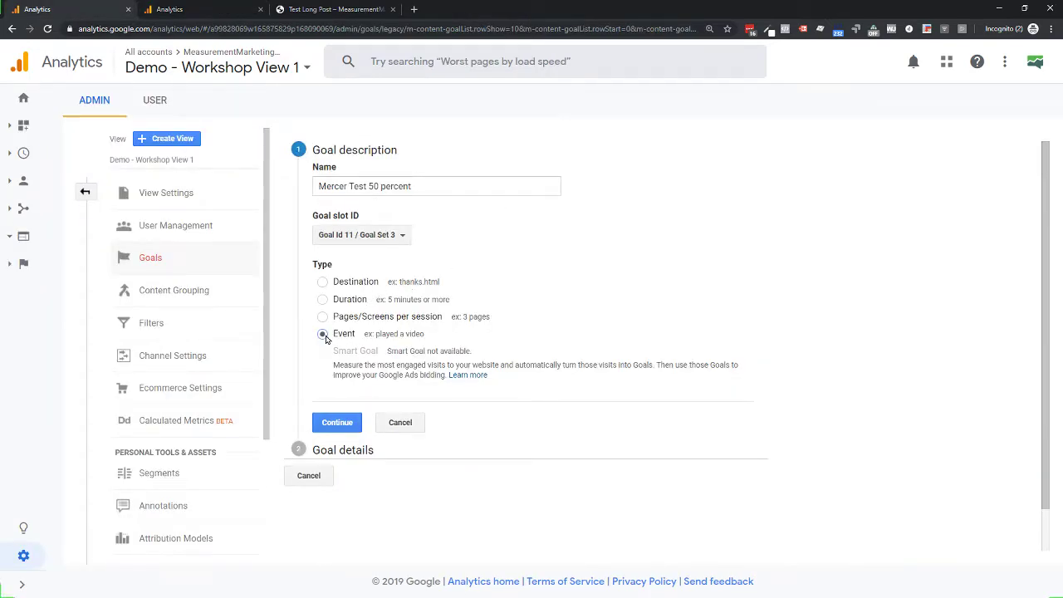
left_click(335, 424)
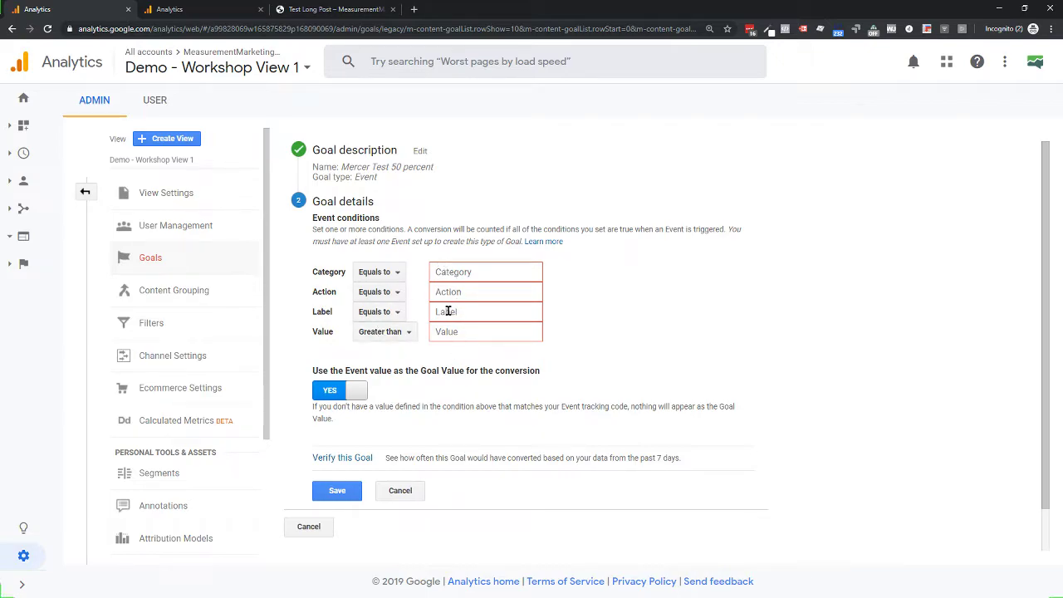
left_click(480, 312)
type("50 percent")
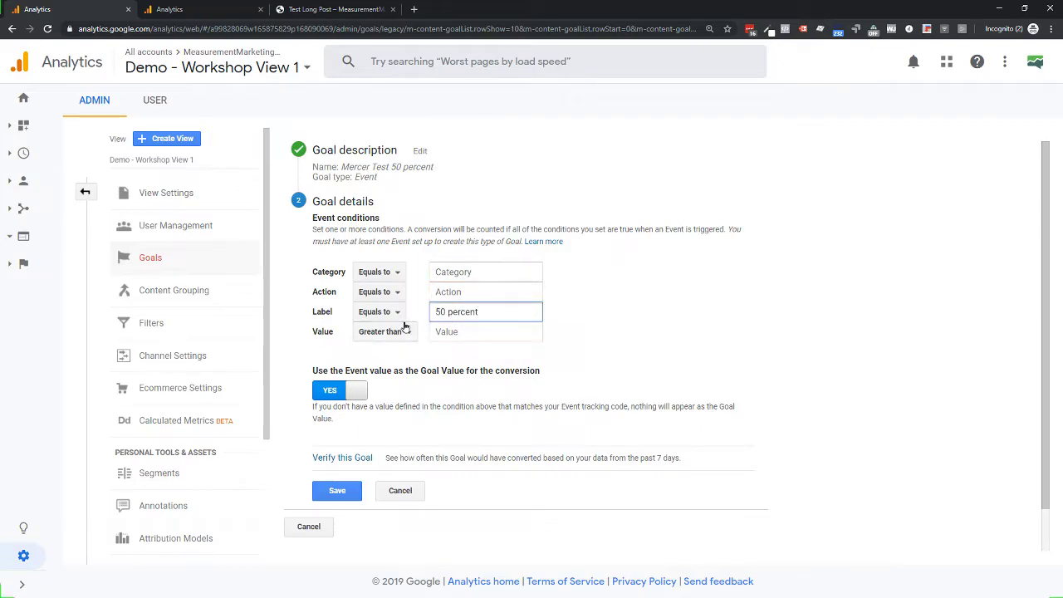
left_click_drag(321, 313, 337, 318)
left_click(337, 318)
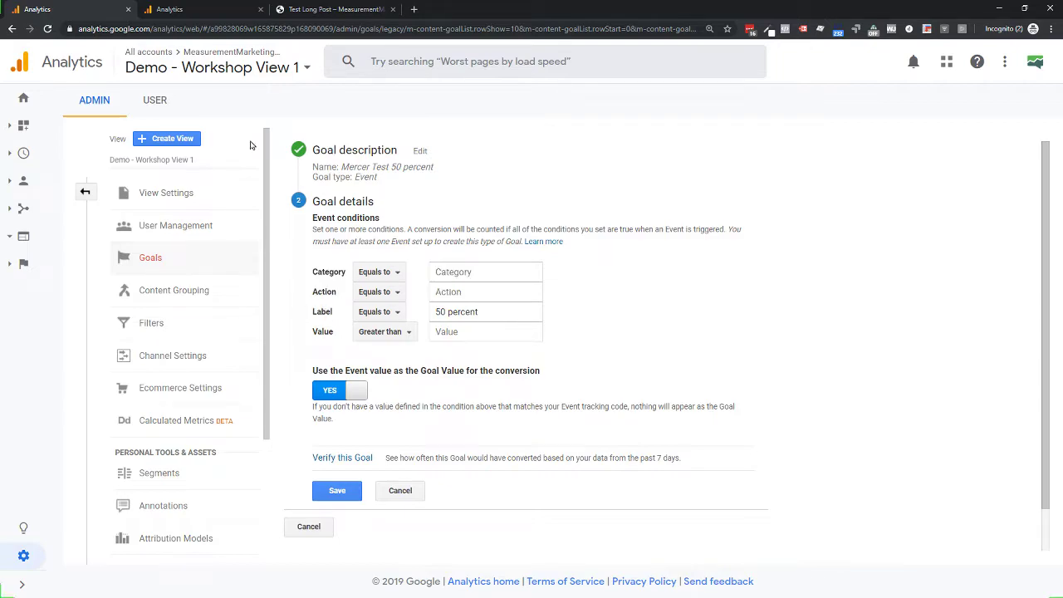
- Compare the label condition with the reported event labels, and verify the goal against the past 7 days of data
left_click(154, 8)
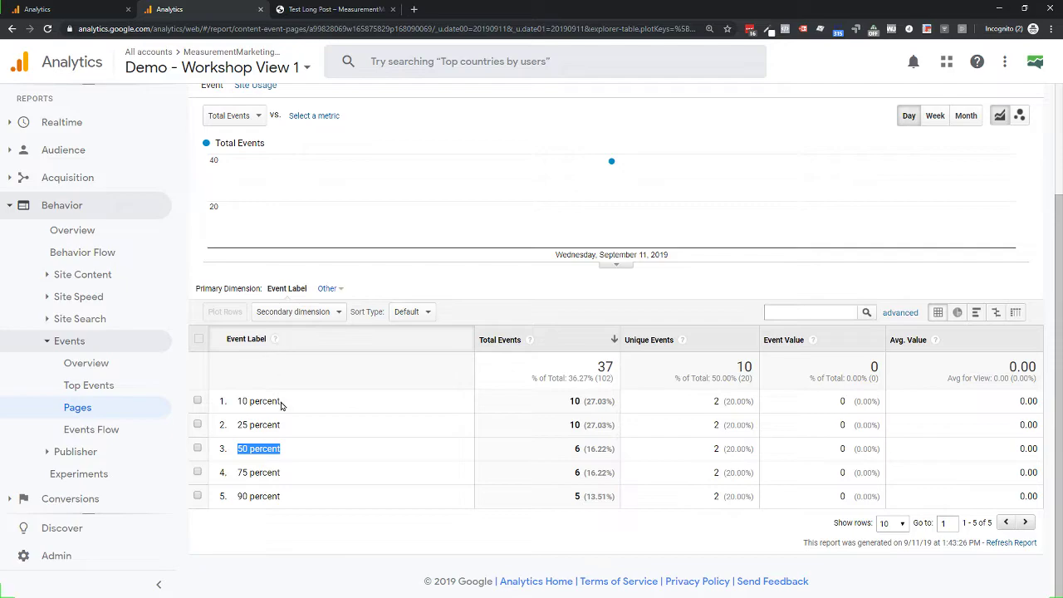
left_click(79, 11)
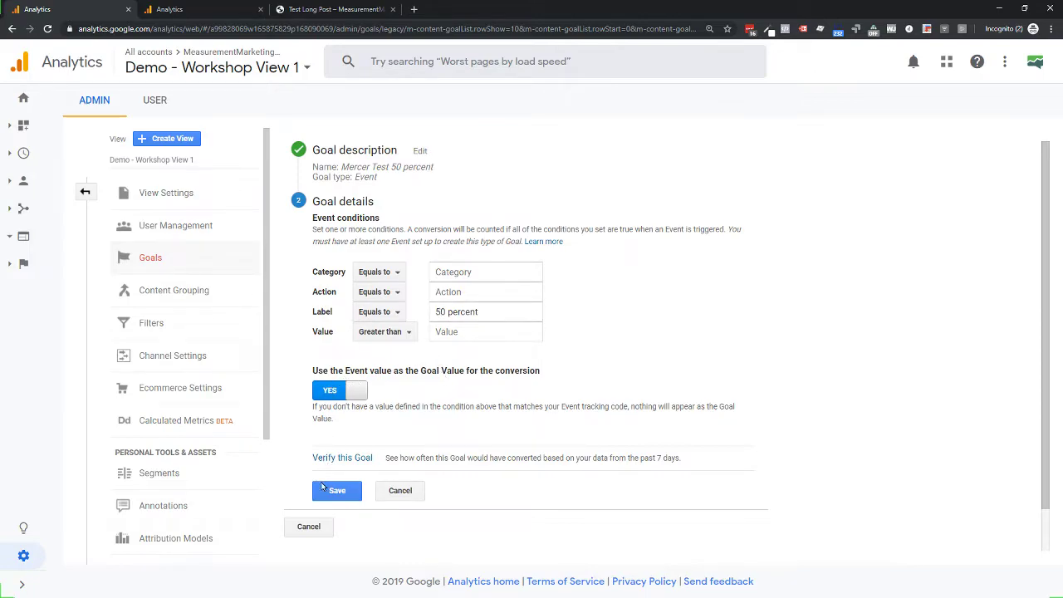
left_click(340, 459)
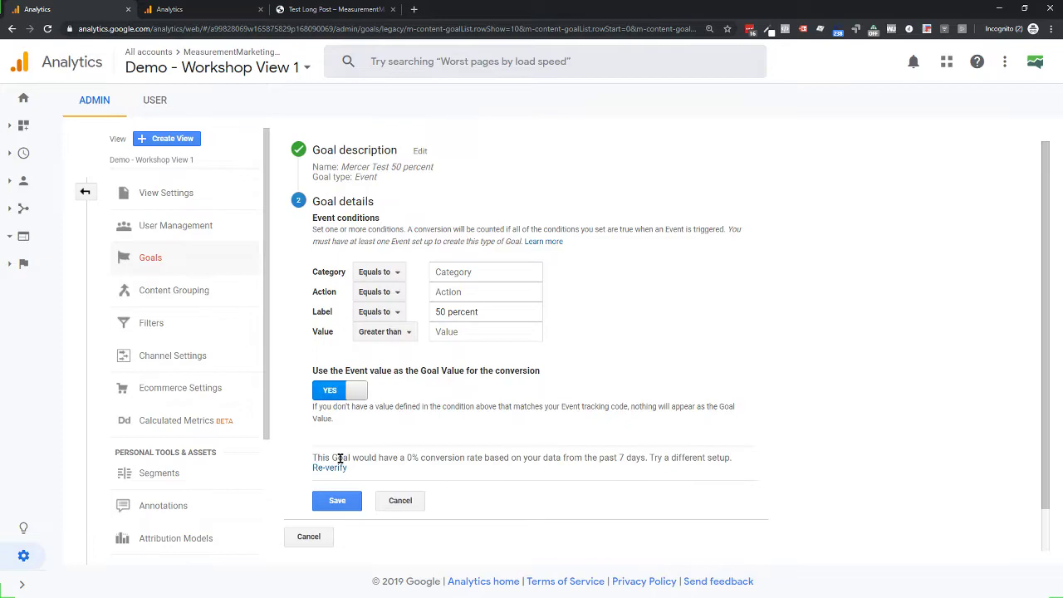
left_click_drag(402, 457, 453, 460)
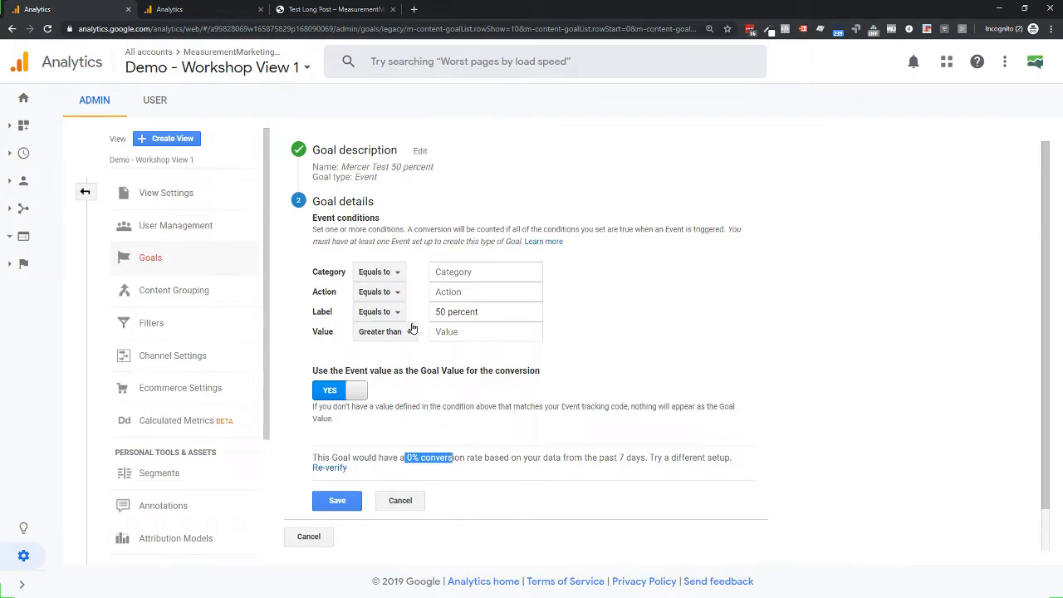
- Save the new event goal for 50 percent scroll depth
left_click_drag(393, 457, 438, 457)
left_click(337, 502)
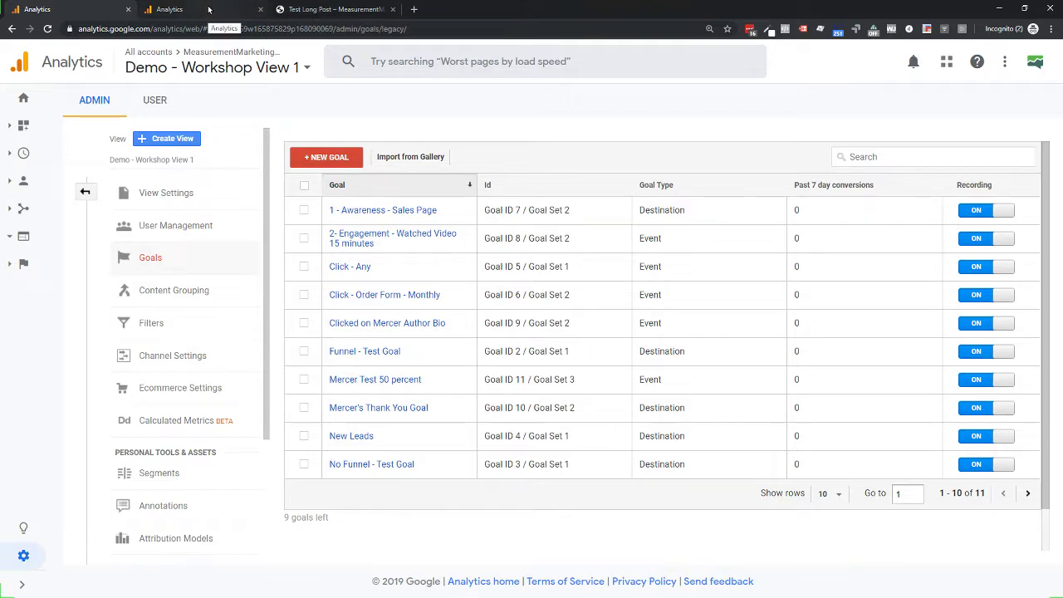
- Return the demo site from the Test Long Post to its home page, and open the Realtime Conversions report in Analytics
left_click(309, 9)
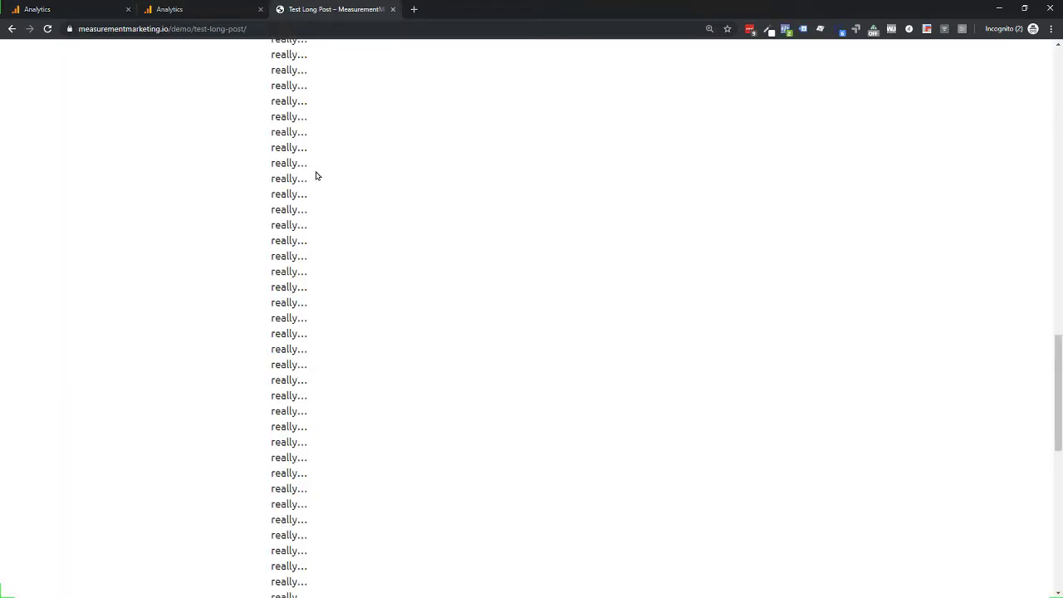
scroll(324, 172, "up", 15)
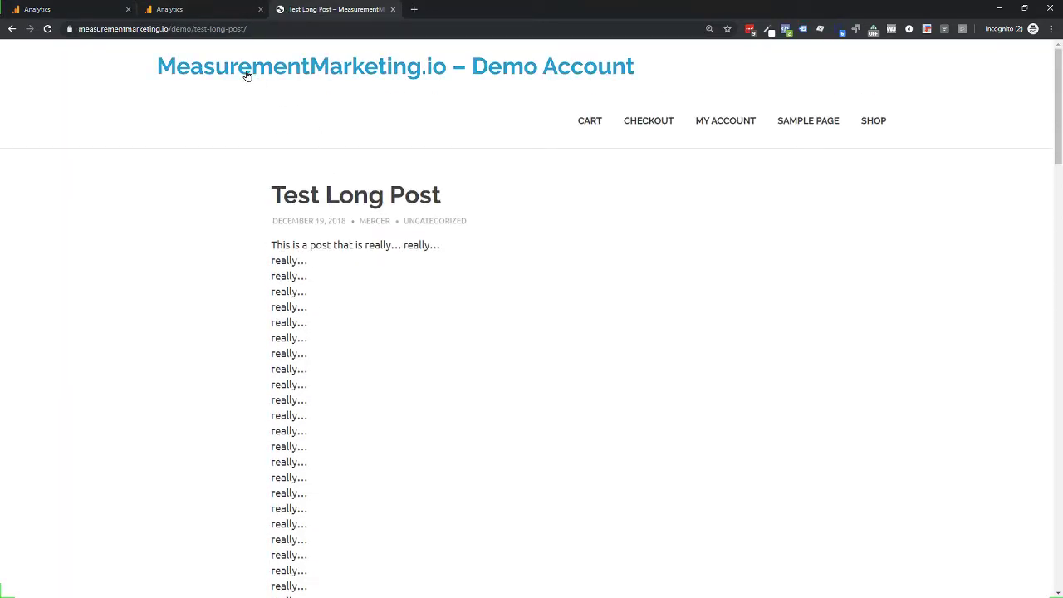
left_click(246, 73)
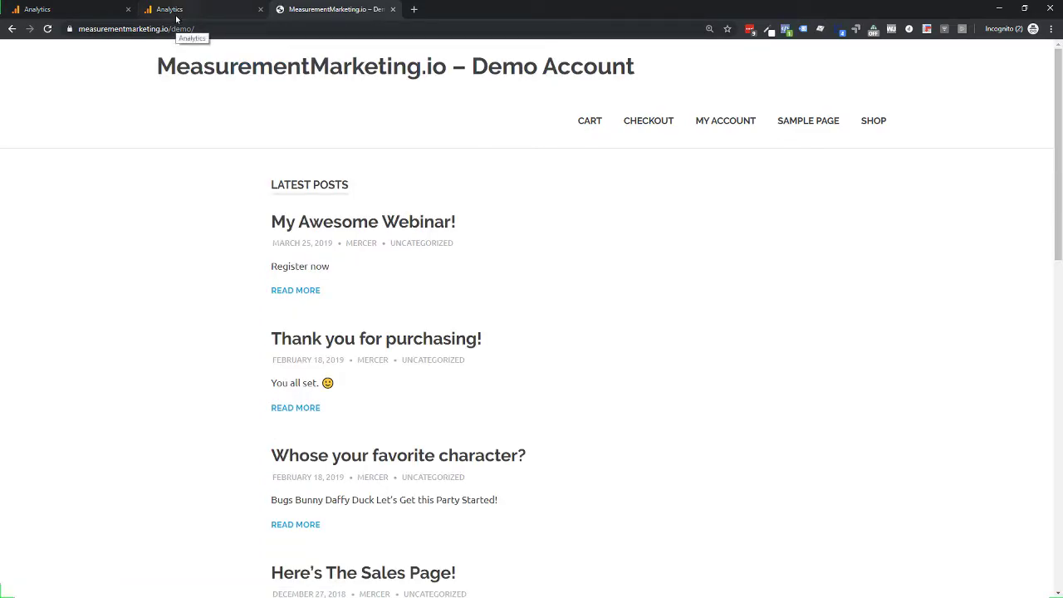
left_click(169, 9)
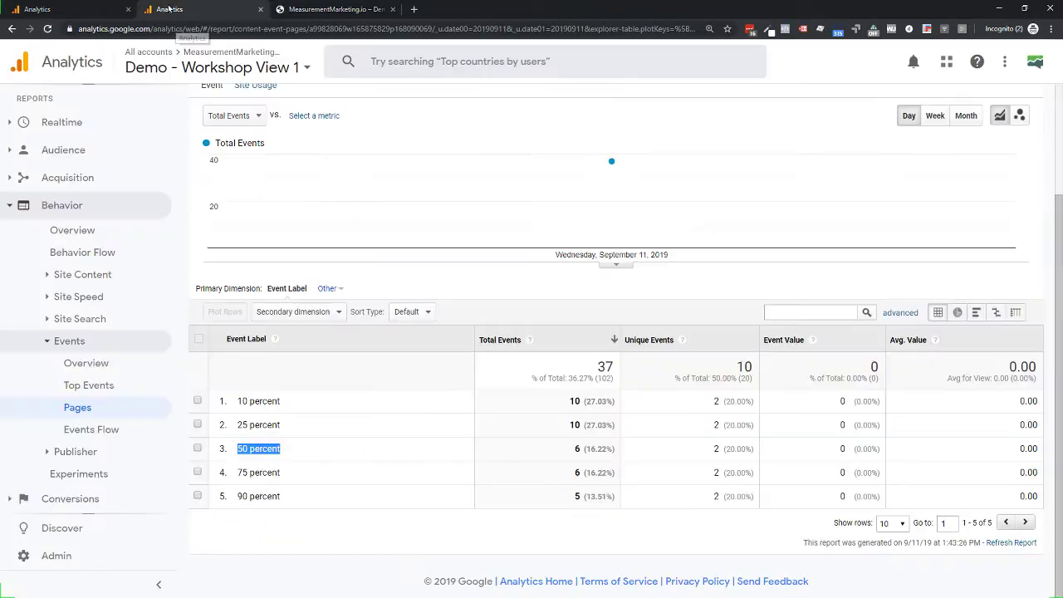
left_click(60, 123)
left_click(77, 257)
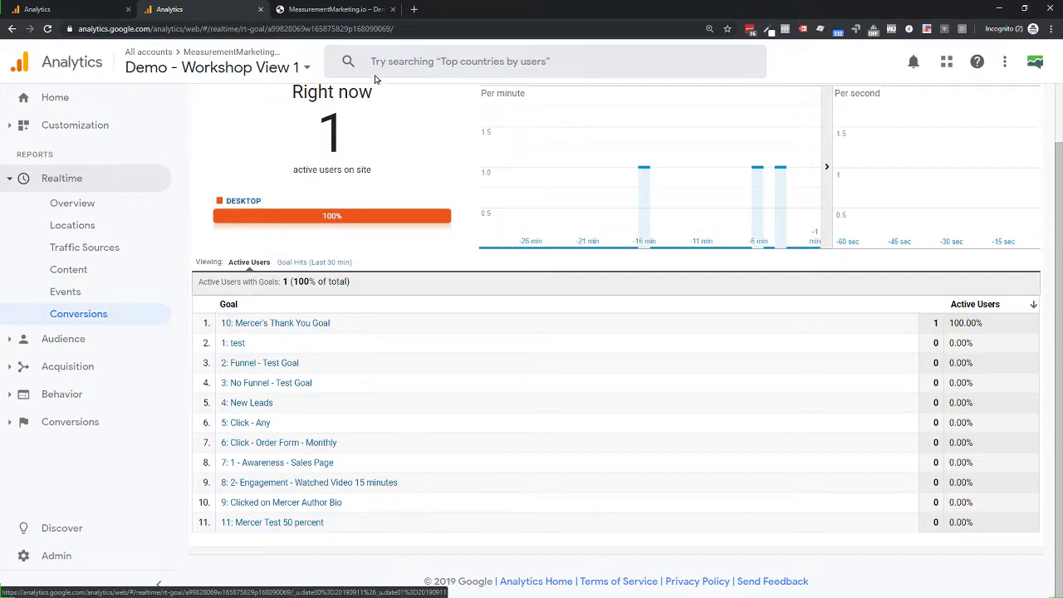
left_click(312, 11)
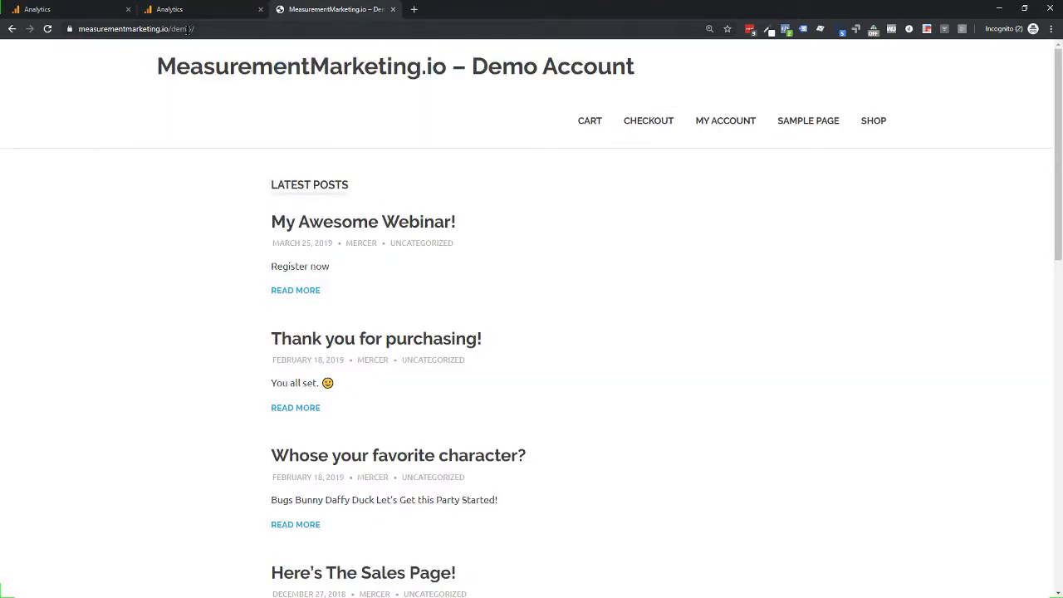
key("F5")
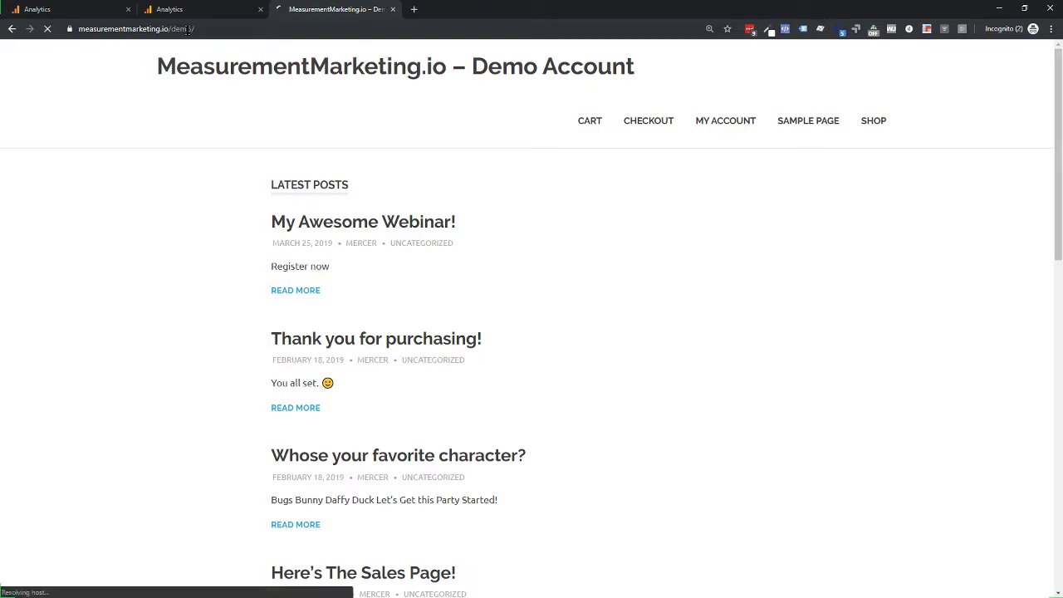
left_click(393, 10)
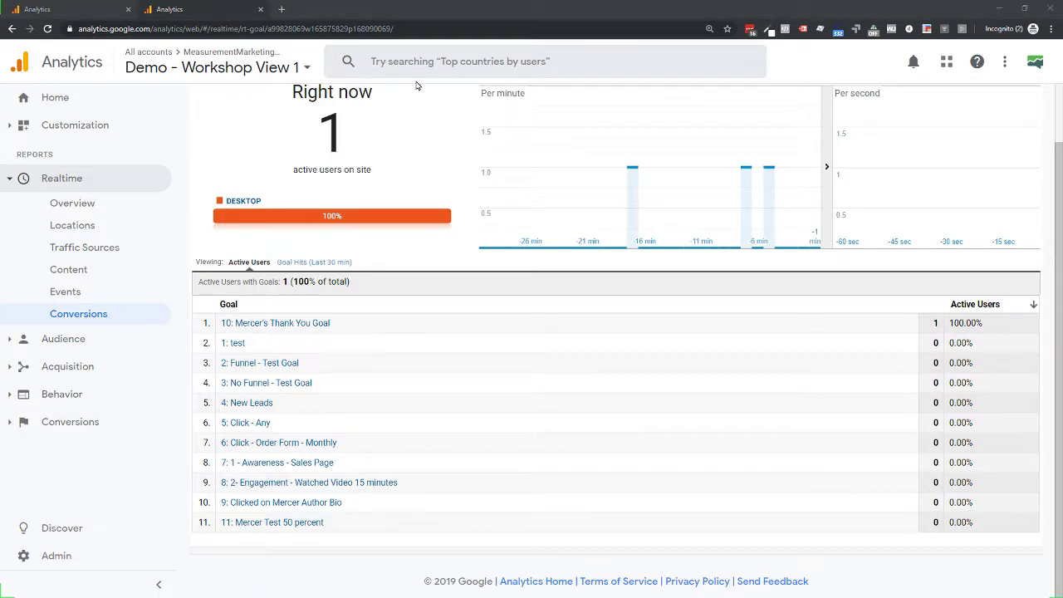
left_click(282, 9)
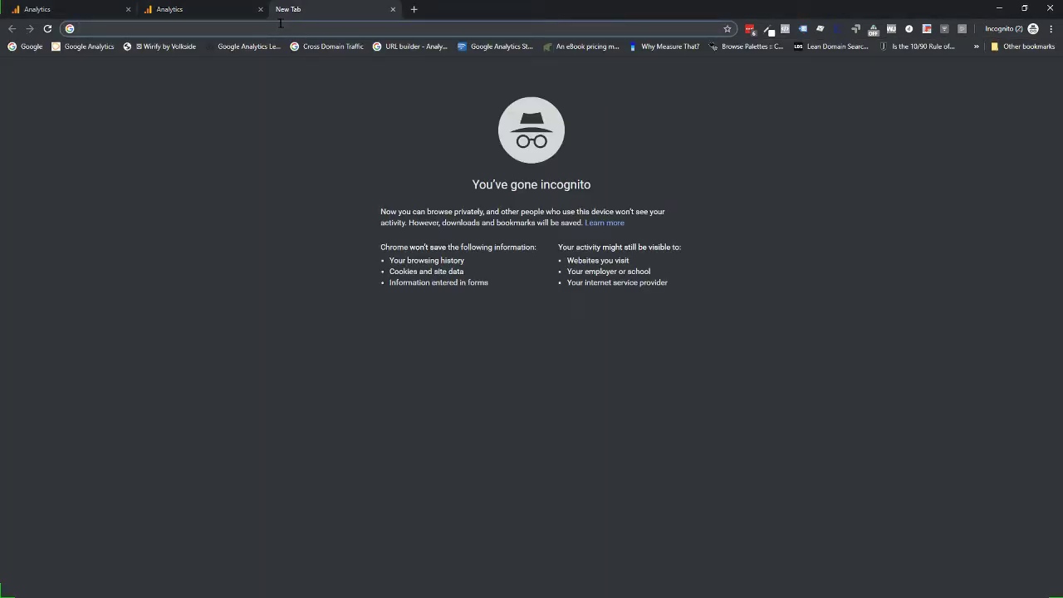
type("https://www.measurementmarketing.io/demo/?utm_source=test&utm_medium=test&utm_campaign=mercer")
key("Return")
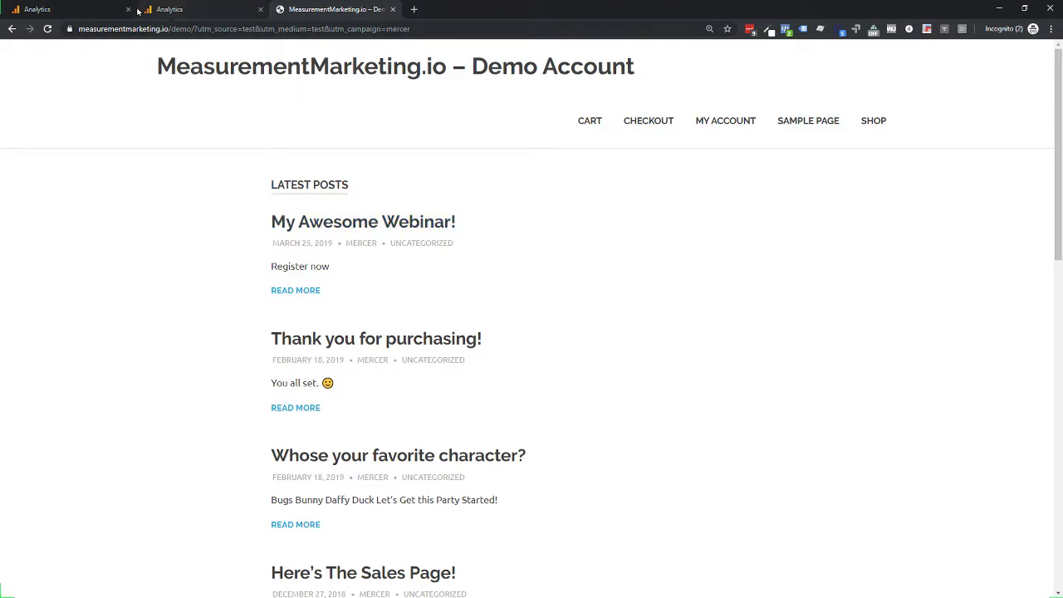
- Open the Realtime Events report for the last 30 minutes and drill into the Scroll action and Engagement category
left_click(172, 10)
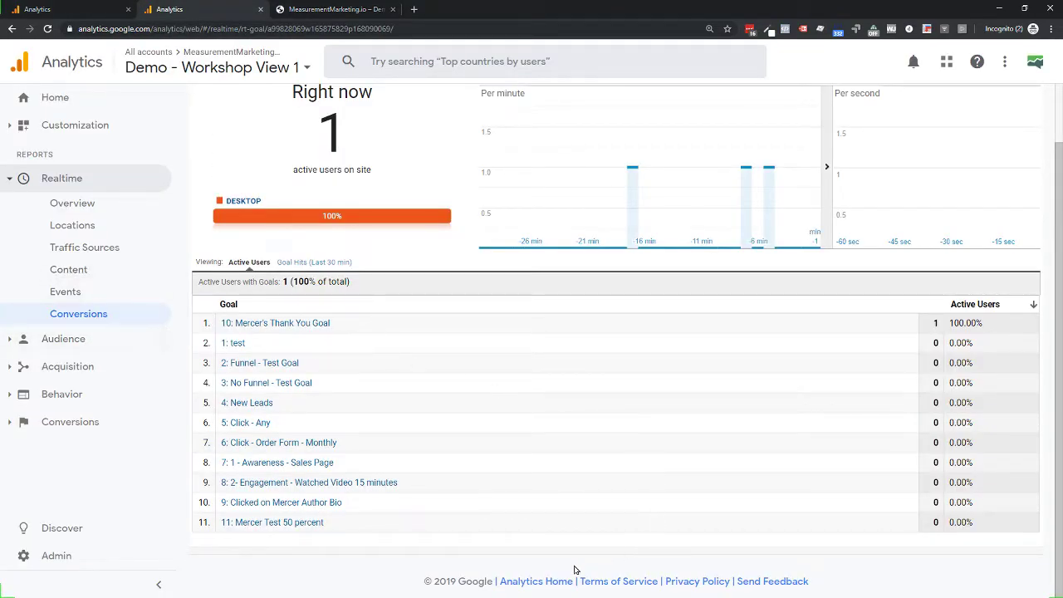
left_click(66, 293)
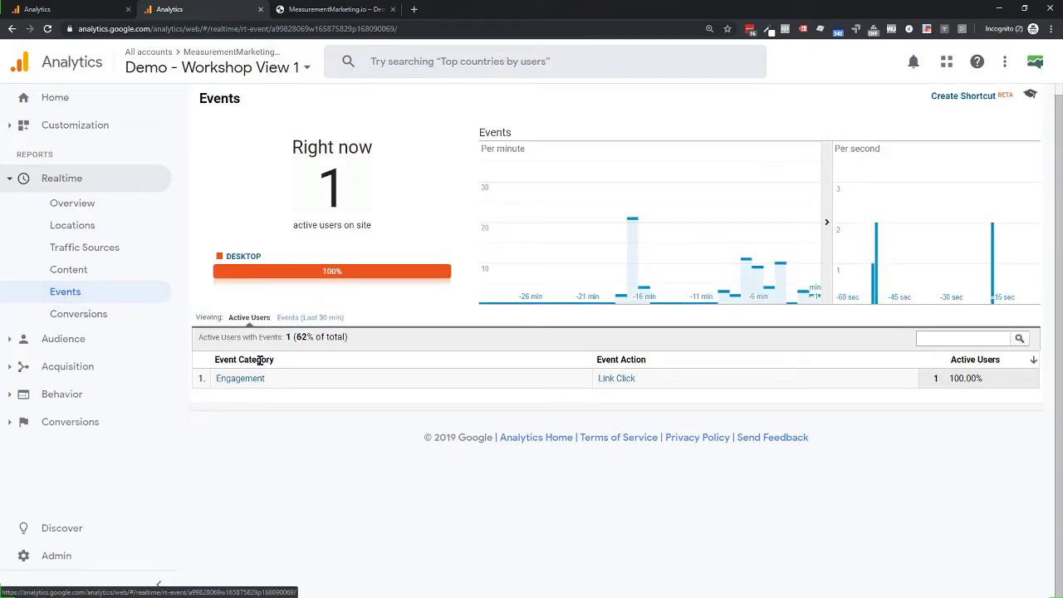
left_click(299, 316)
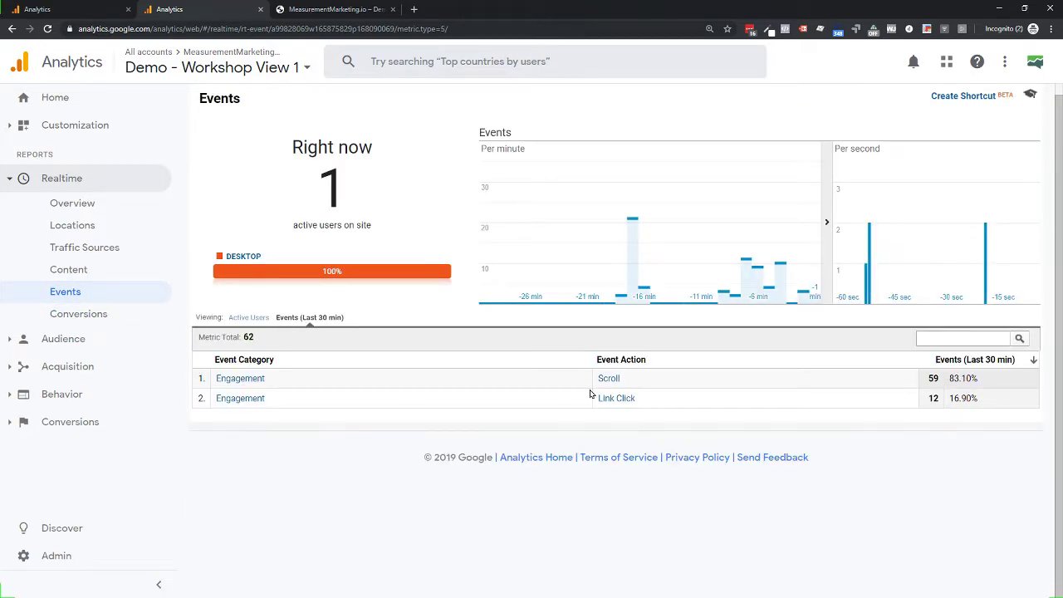
left_click(611, 378)
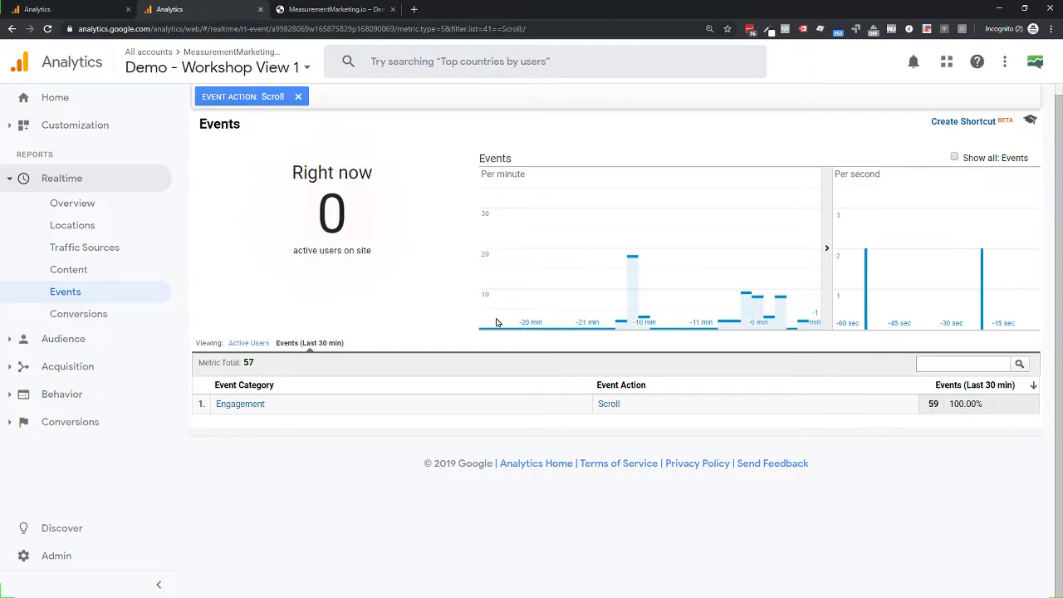
left_click(241, 404)
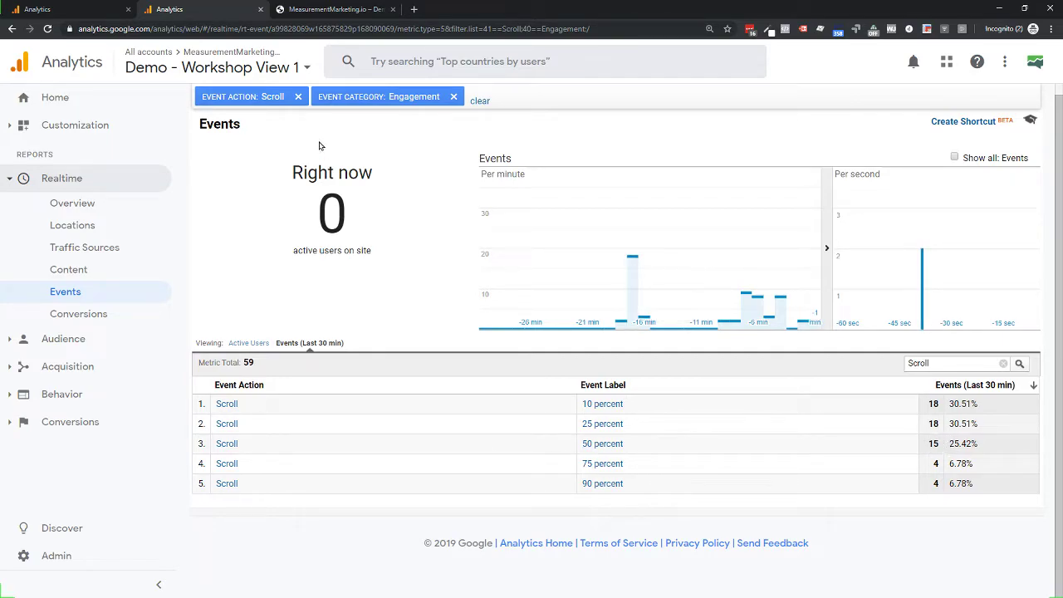
- Scroll the demo home page past its halfway point to trigger the 50 percent event, and check the realtime scroll event labels
left_click(311, 9)
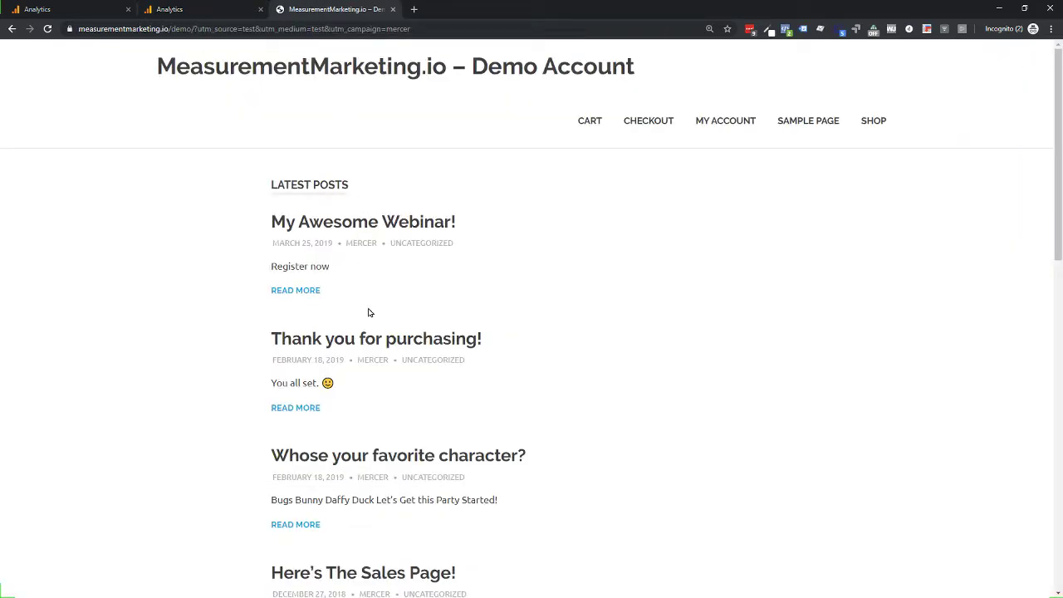
scroll(368, 311, "down", 2)
scroll(368, 312, "down", 3)
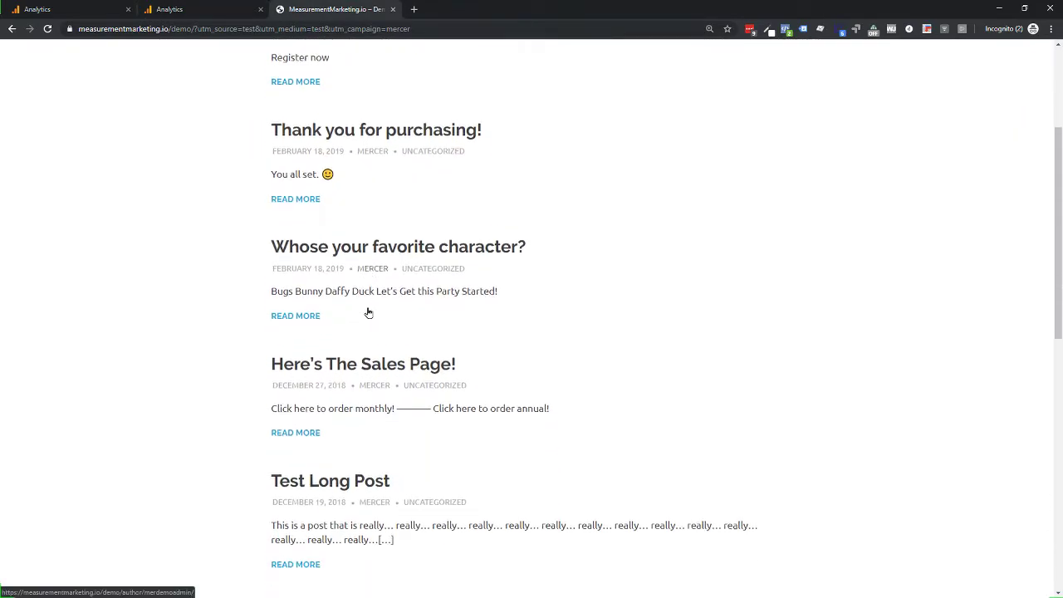
scroll(368, 307, "down", 1)
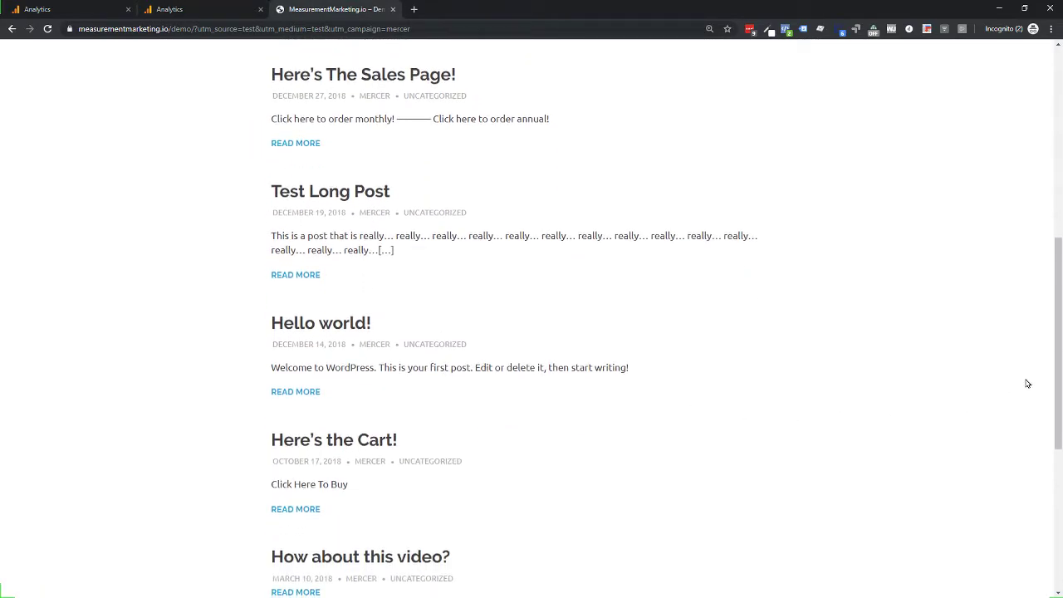
scroll(755, 296, "down", 2)
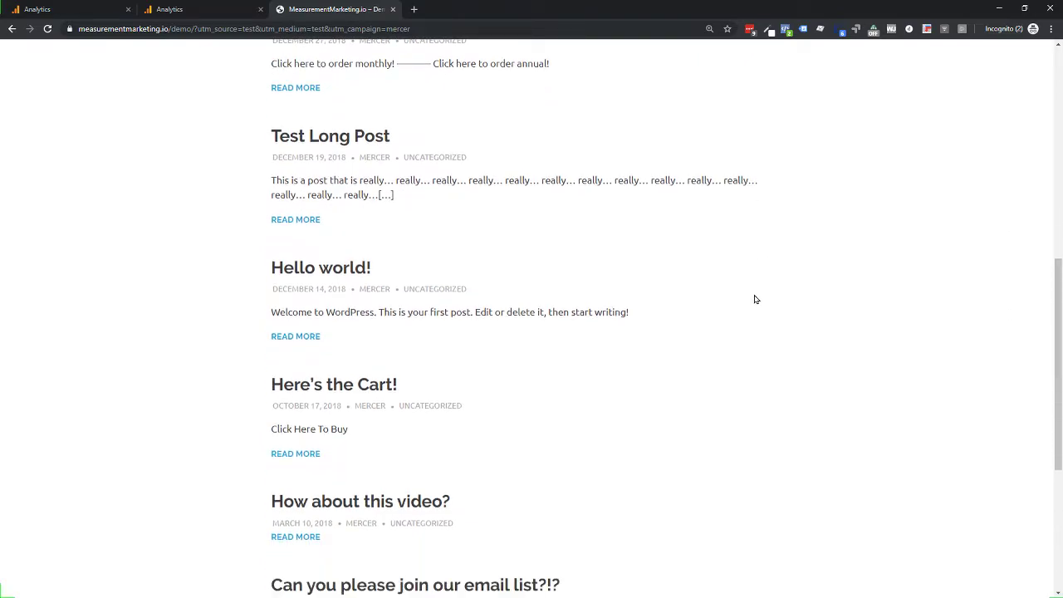
left_click(208, 14)
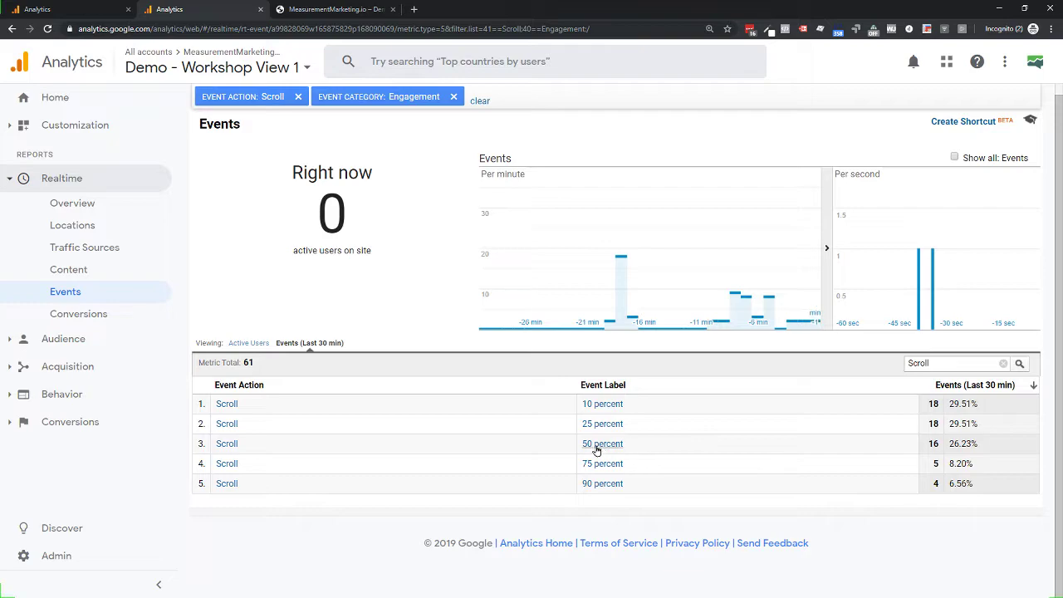
- Open the Realtime Conversions report, remove its Scroll action and Engagement category filters, and review the goal list
left_click(64, 315)
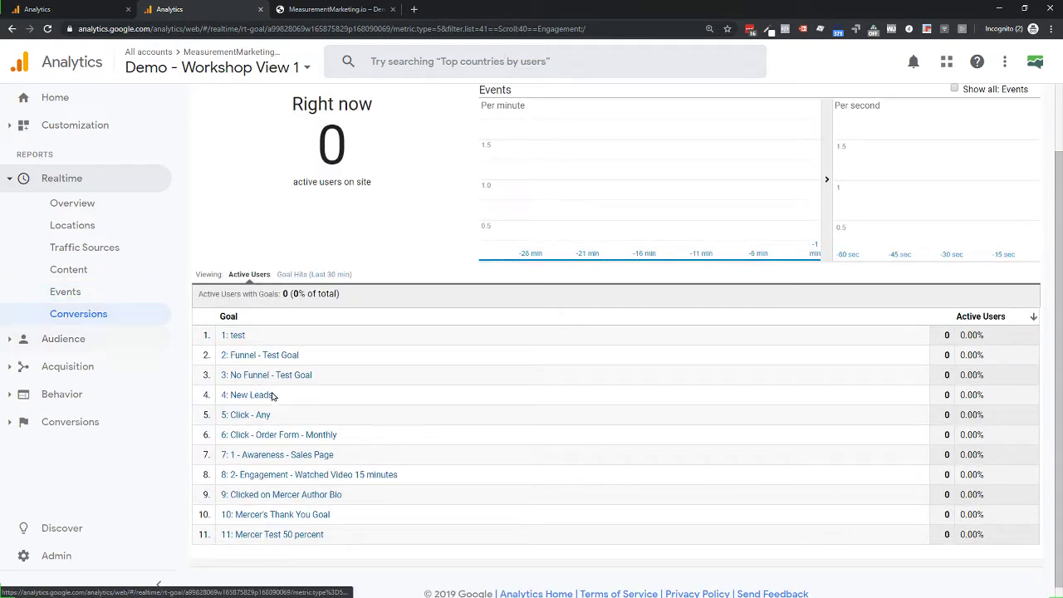
scroll(383, 490, "up", 2)
left_click(297, 109)
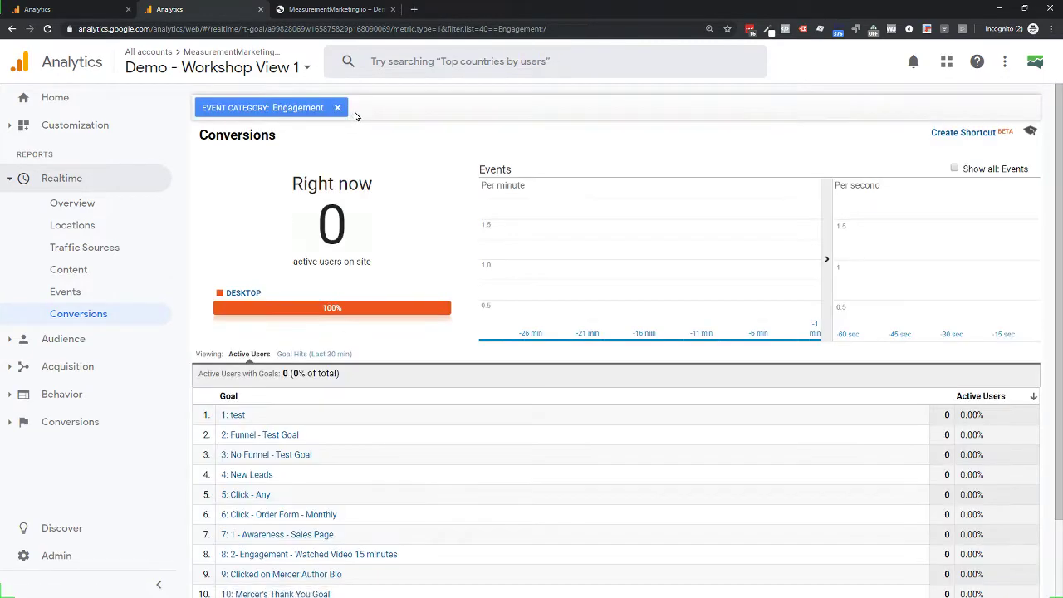
left_click(338, 108)
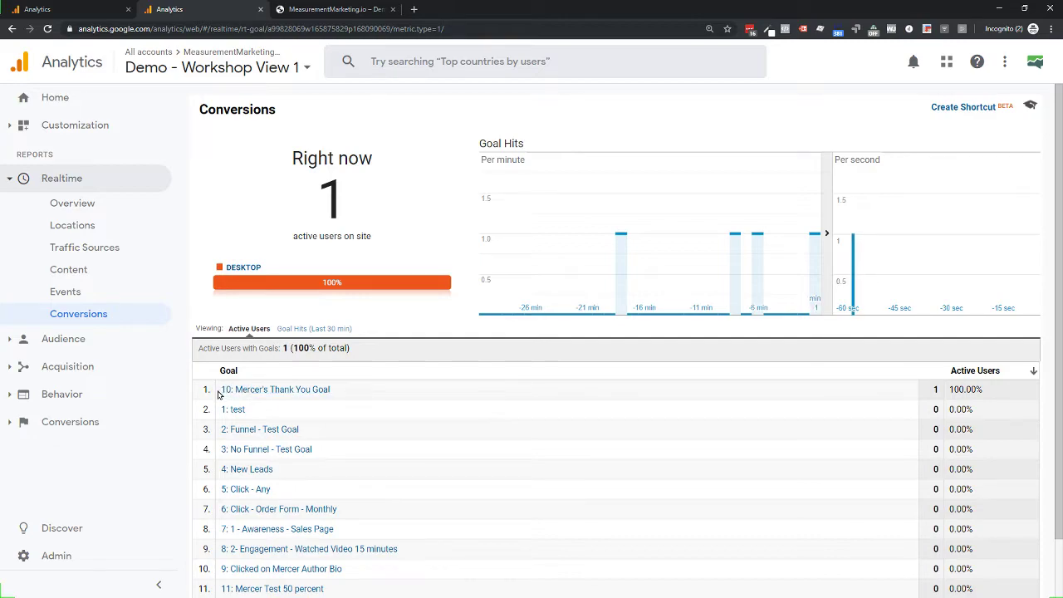
scroll(356, 460, "down", 1)
scroll(356, 460, "down", 1)
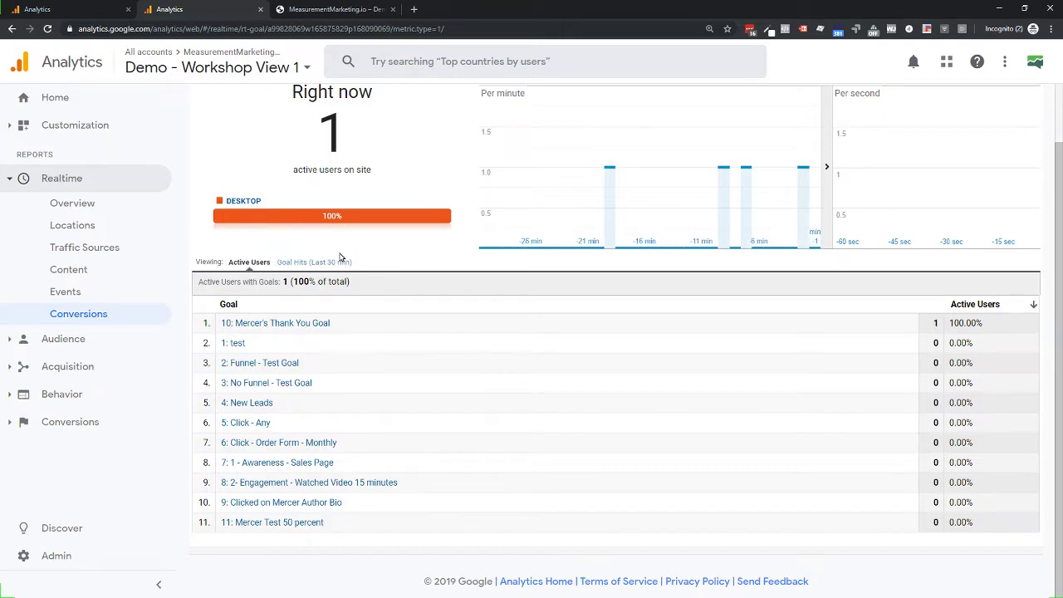
- Examine the "Mercer Test 50 percent" goal's hits for the last 30 minutes and compare them with the active users view
left_click(293, 262)
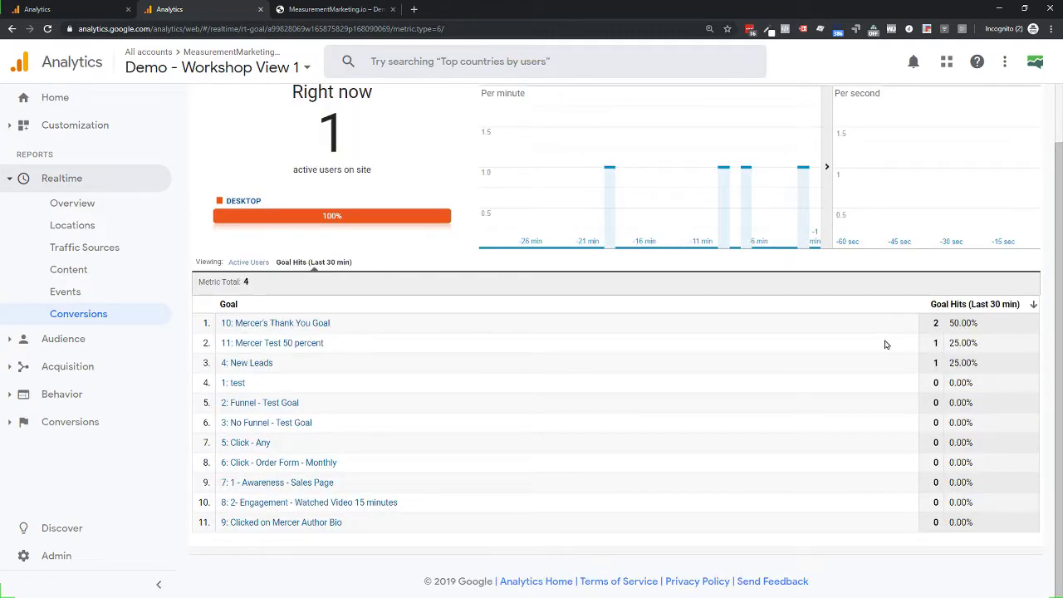
left_click_drag(324, 343, 224, 344)
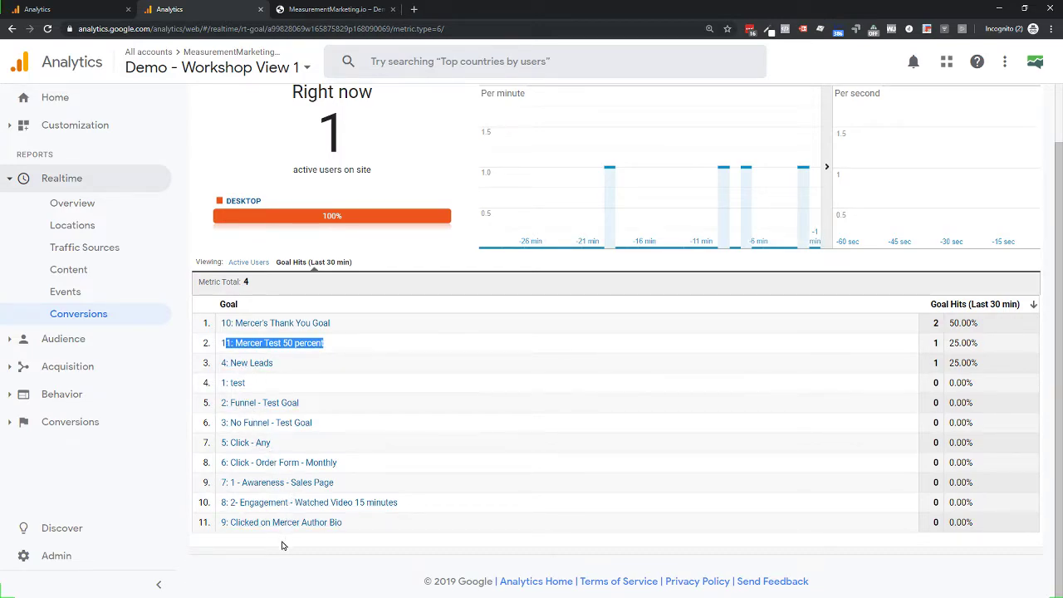
left_click(925, 348)
double_click(936, 343)
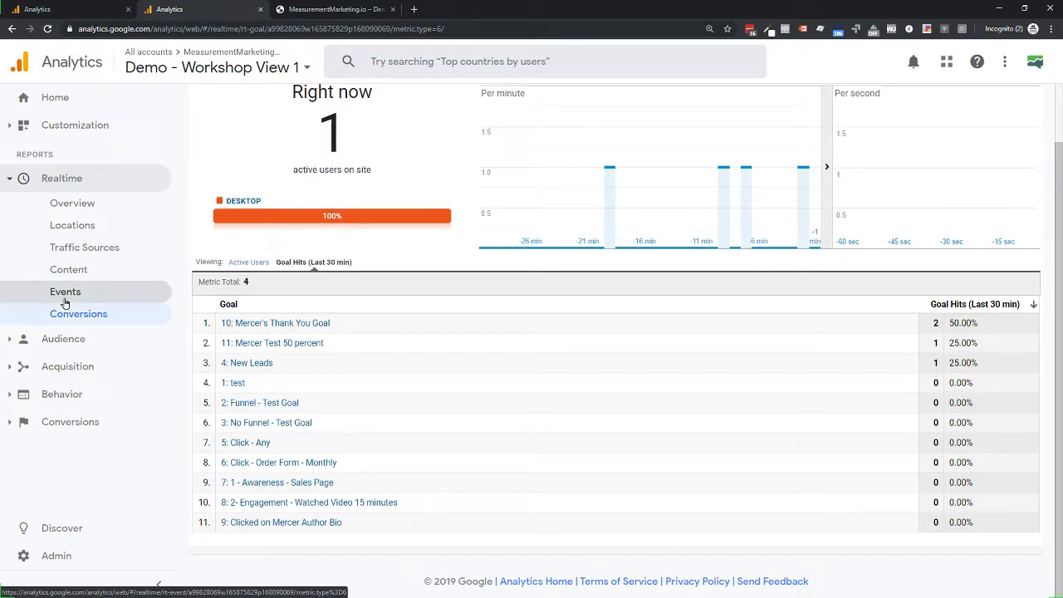
left_click(249, 262)
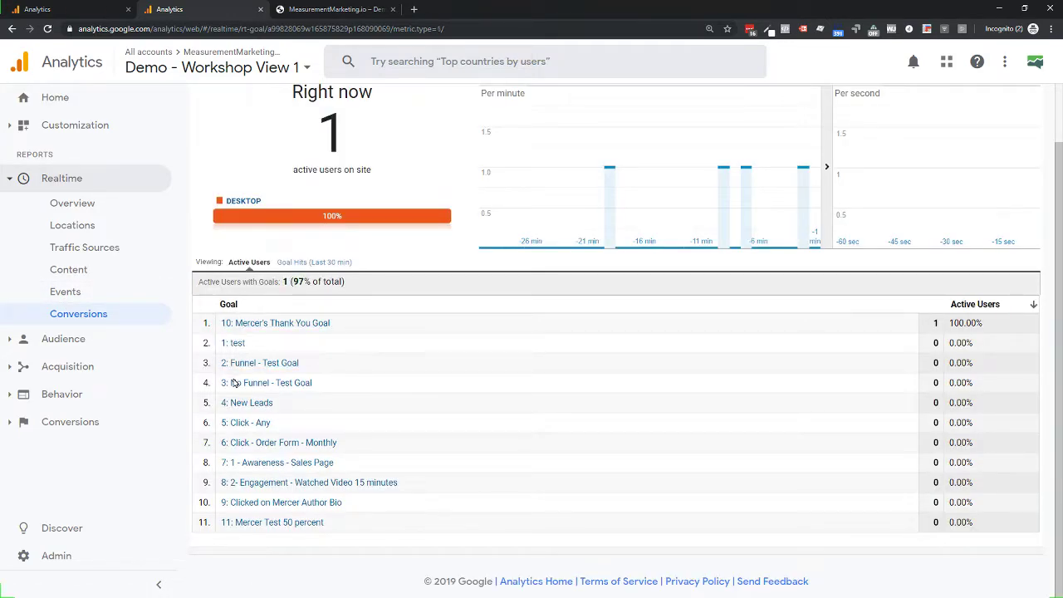
left_click(295, 263)
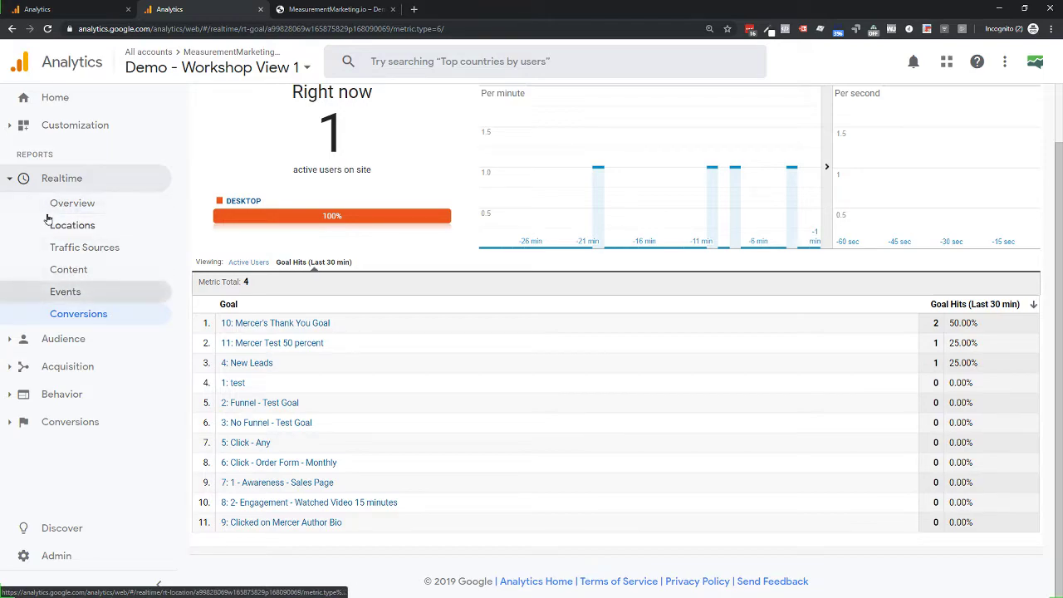
- Open the Acquisition report for all traffic by Source/Medium
left_click(7, 181)
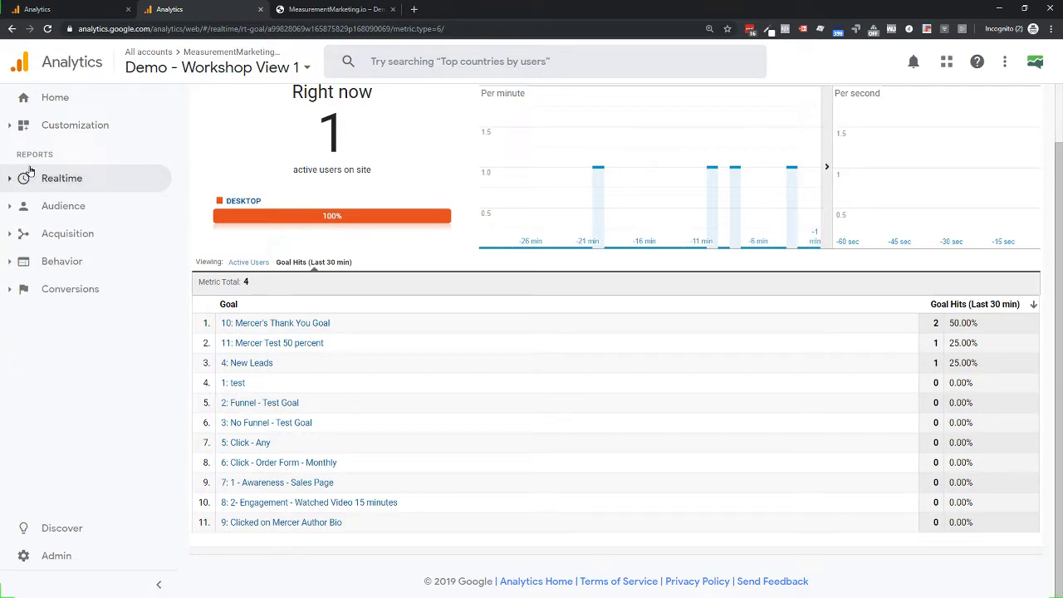
left_click(9, 236)
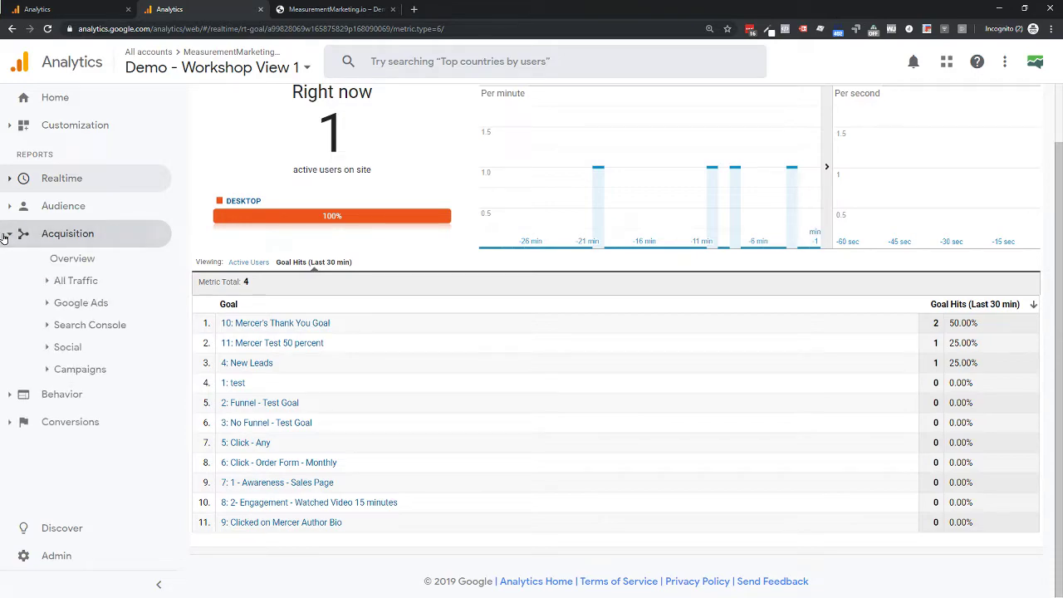
left_click(52, 280)
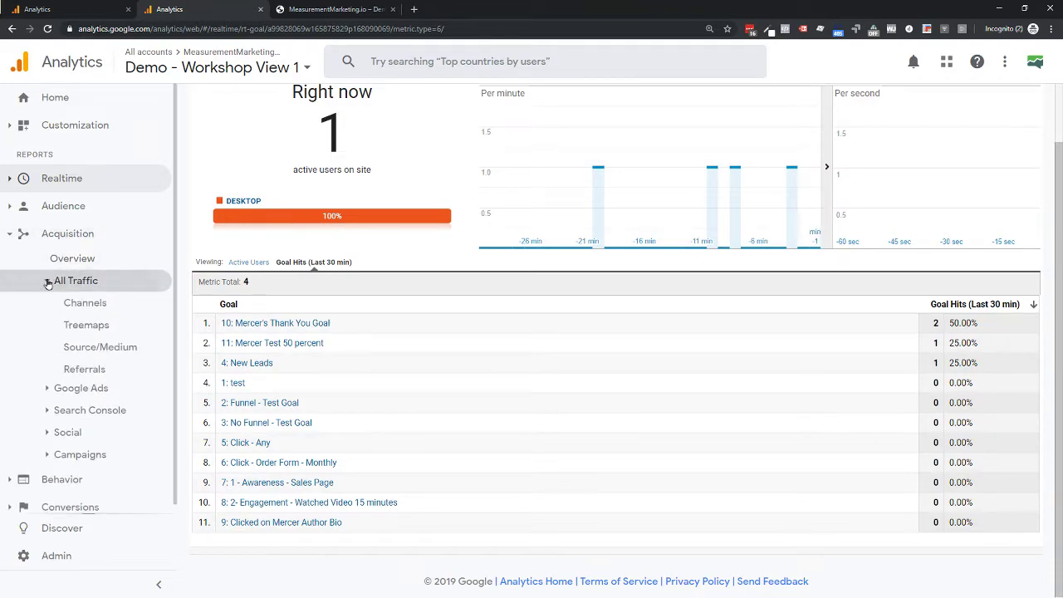
left_click(85, 350)
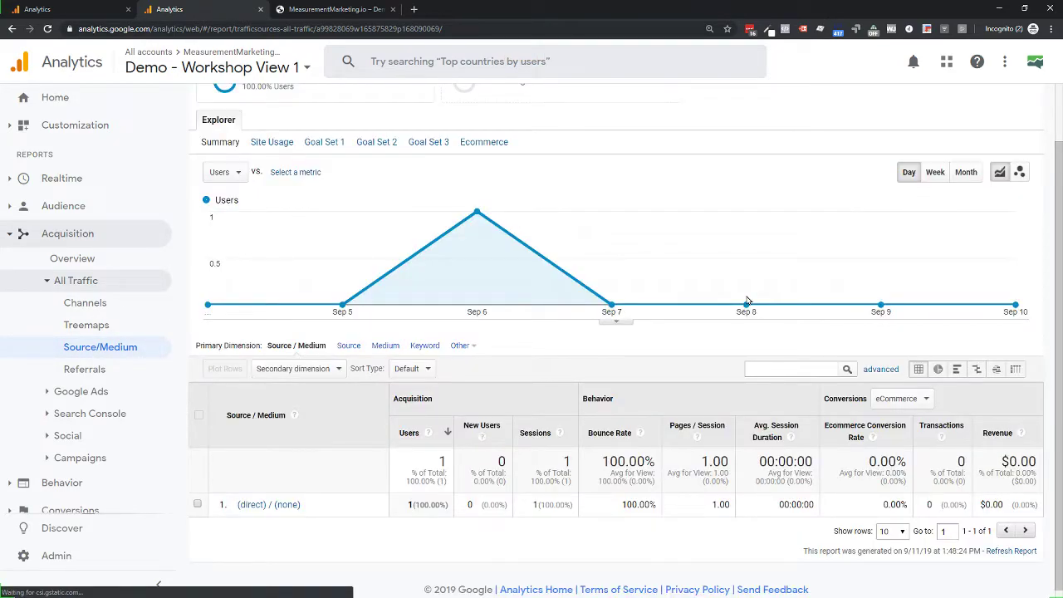
- Set the Source/Medium report's date range to Sep 10, 2019 through Sep 11, 2019 and view its traffic rows
left_click(981, 139)
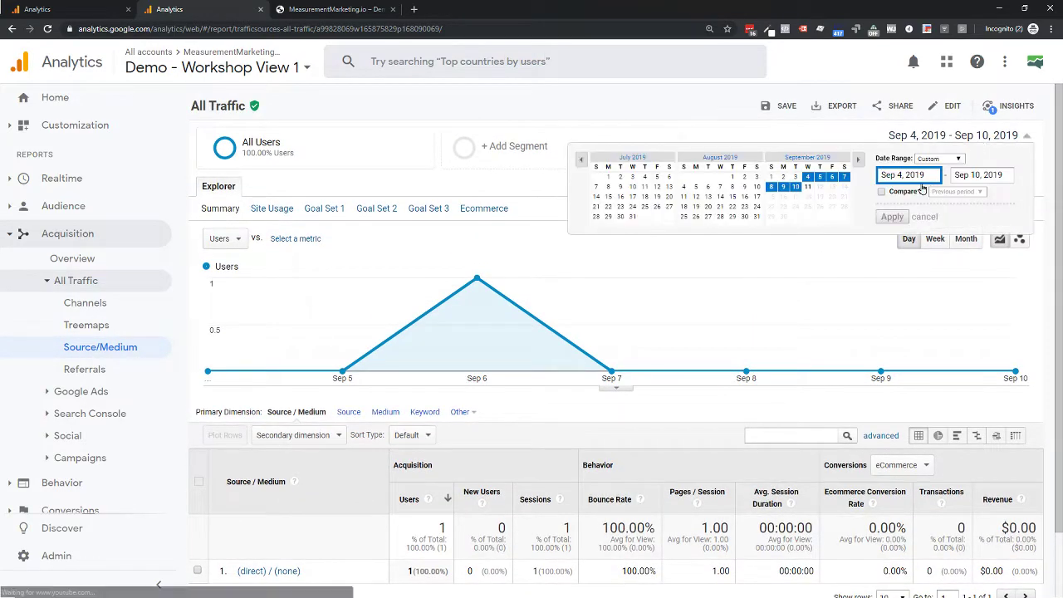
left_click(795, 188)
left_click(807, 187)
left_click(892, 216)
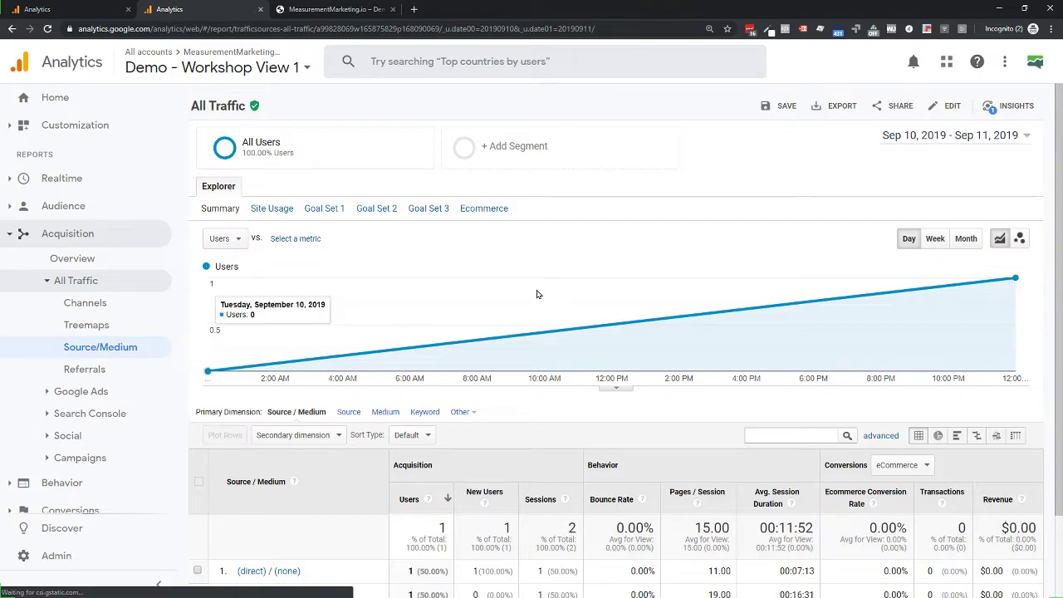
scroll(567, 296, "down", 2)
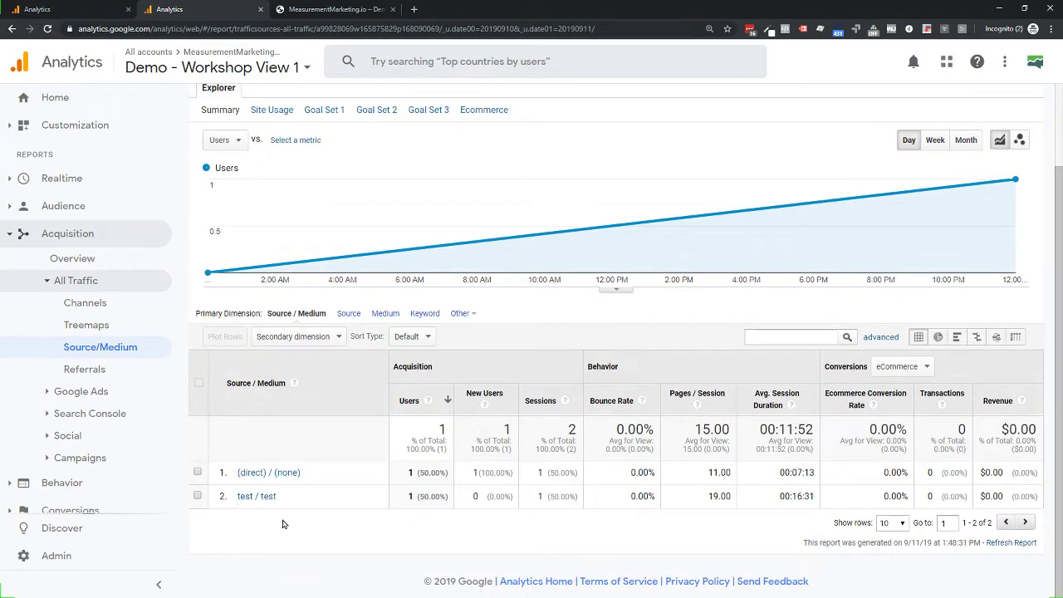
- Show the report's conversions for "Goal 11: Mercer Test 50 percent" and for "Goal 10: Mercer's Thank You Goal"
left_click(895, 371)
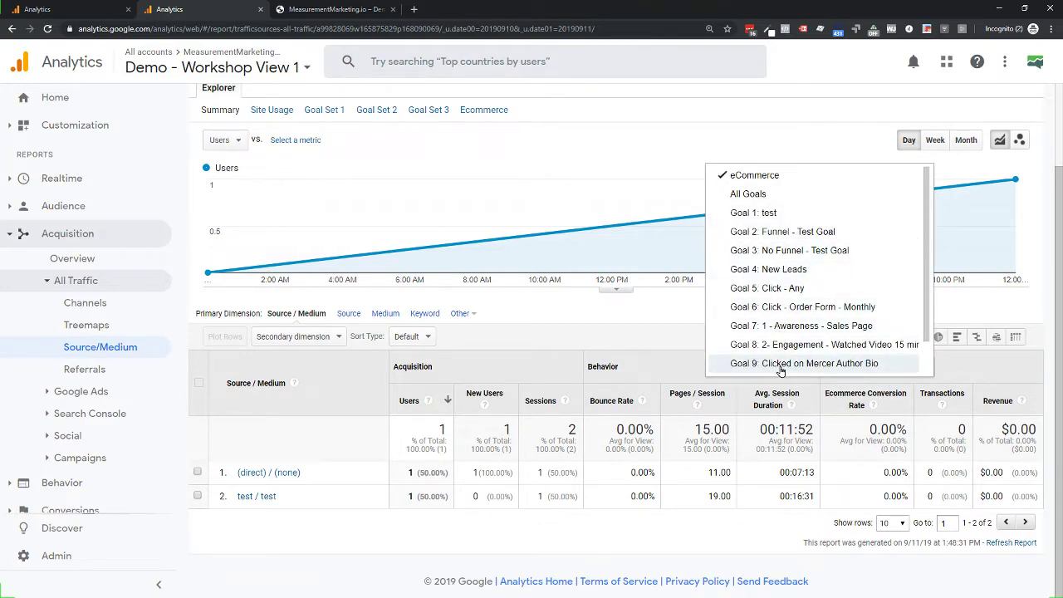
scroll(796, 304, "down", 1)
scroll(796, 303, "down", 1)
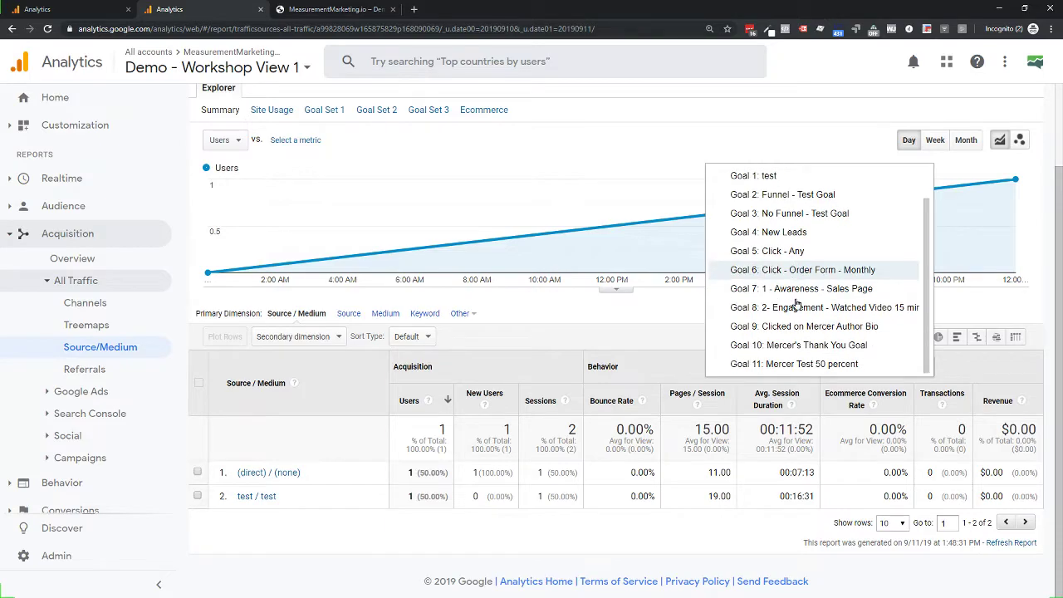
left_click(800, 365)
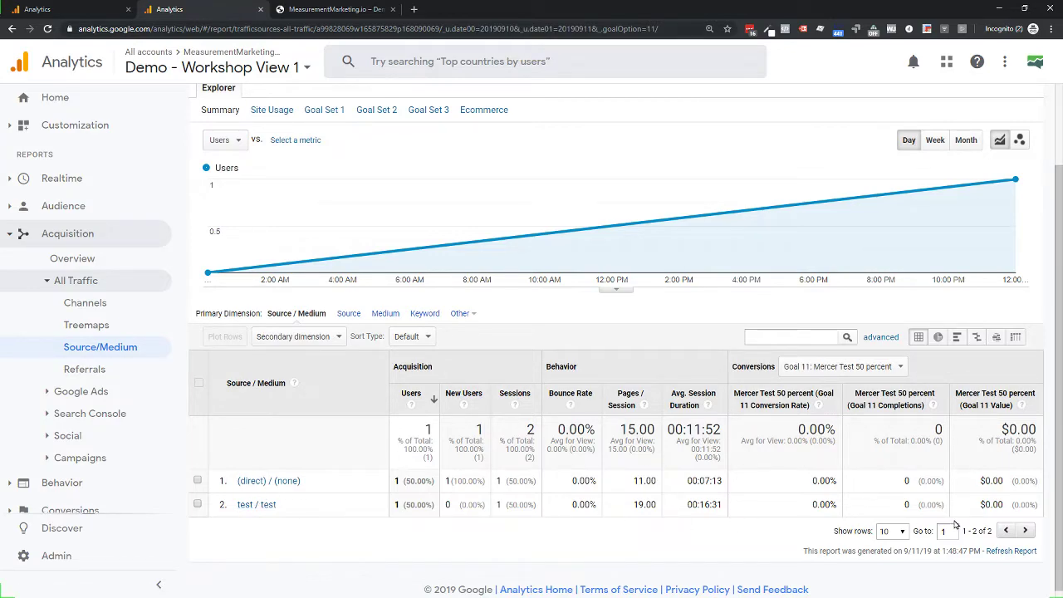
left_click(889, 367)
scroll(866, 489, "down", 1)
left_click(853, 560)
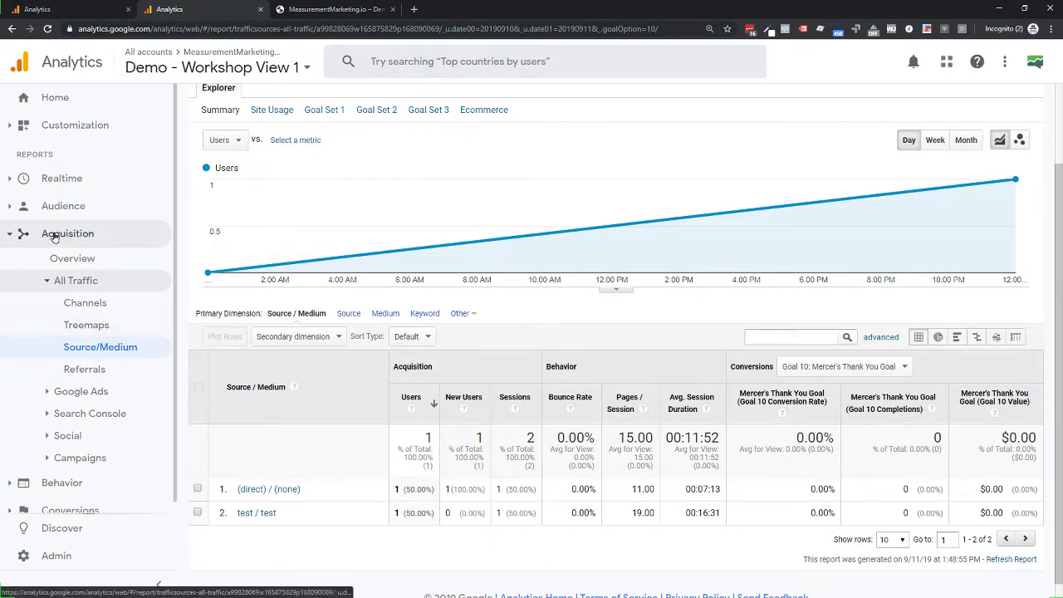
- Show the Source/Medium conversions for All Goals and for "Goal 4: New Leads"
left_click(11, 234)
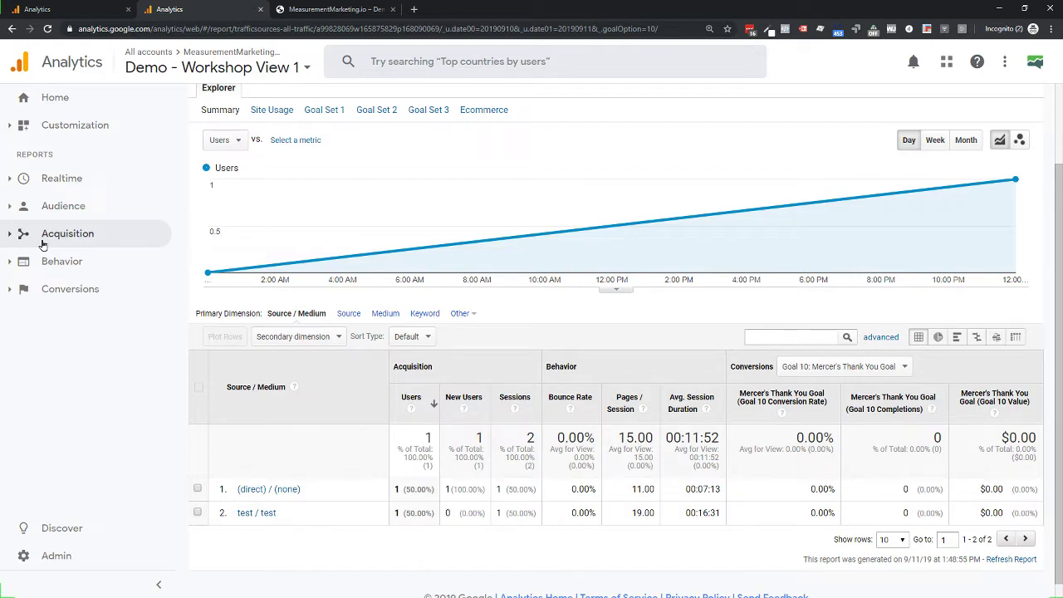
left_click(851, 369)
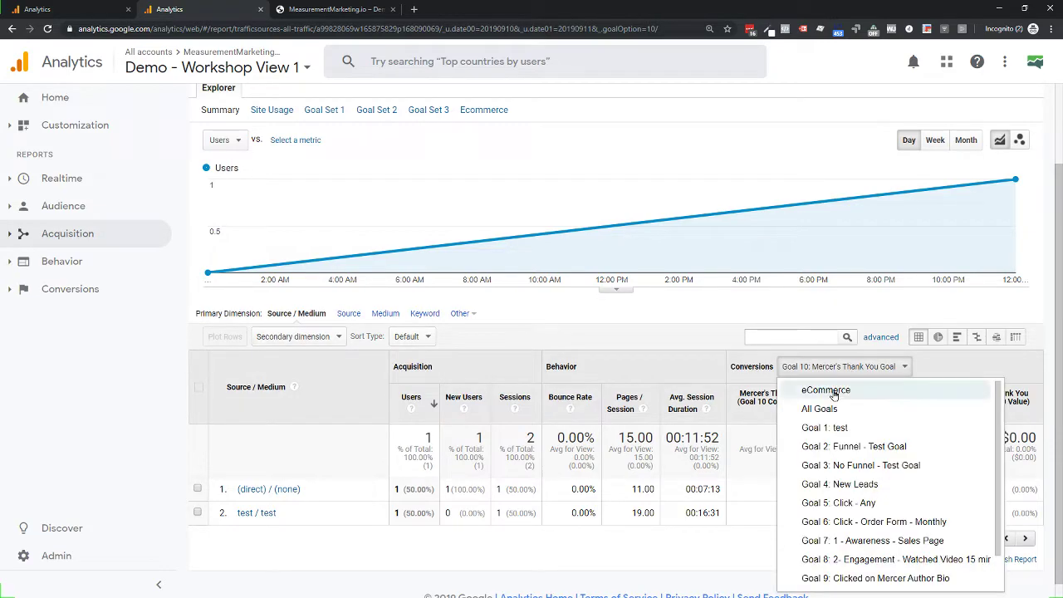
left_click(821, 409)
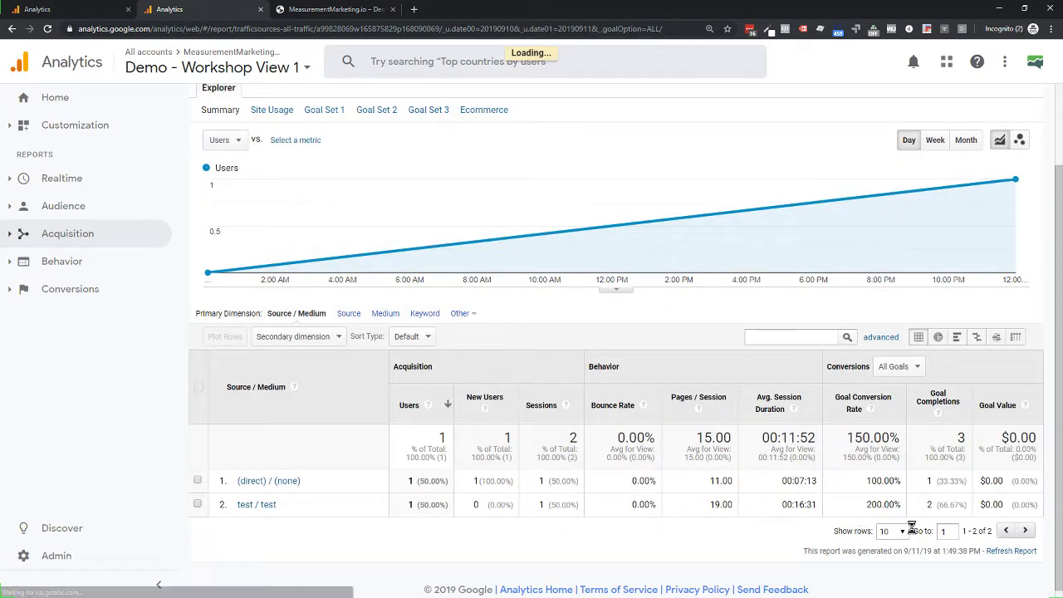
left_click(909, 368)
left_click(776, 272)
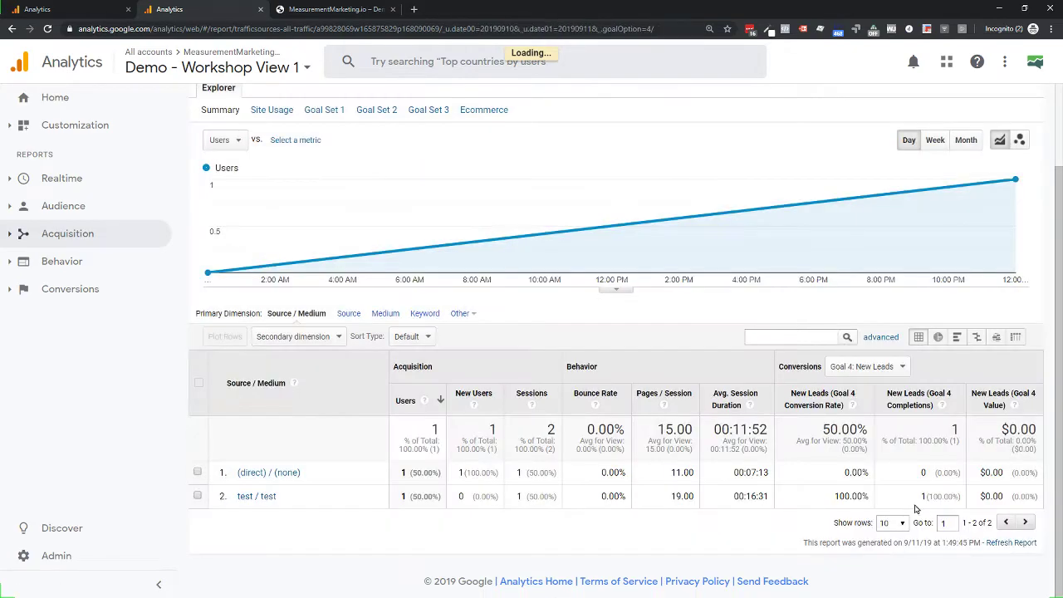
- Switch the report's conversions back to "Goal 10: Mercer's Thank You Goal" and check its completions per source
left_click(894, 371)
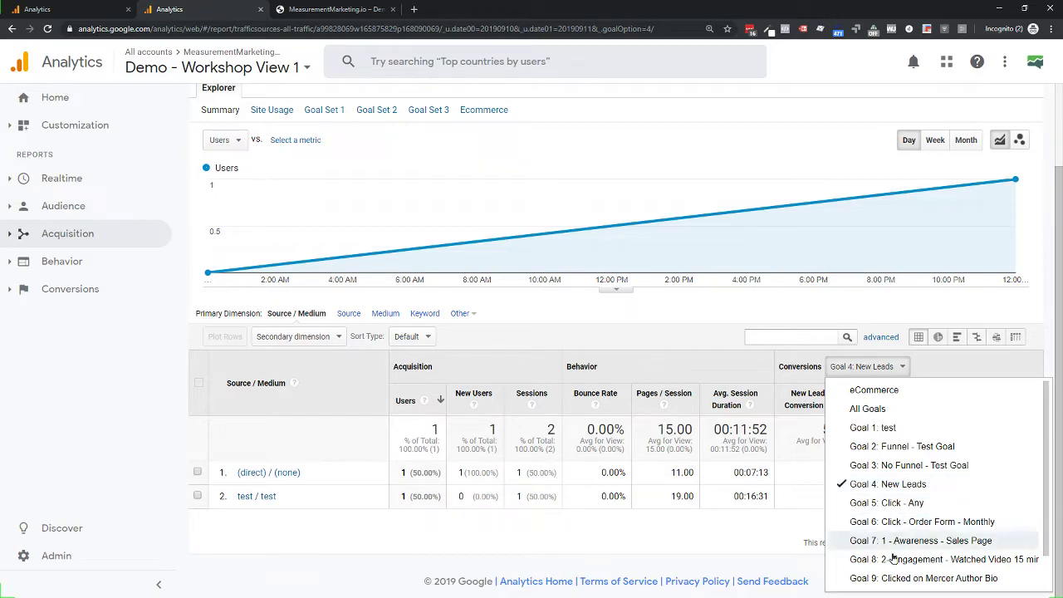
scroll(884, 453, "down", 1)
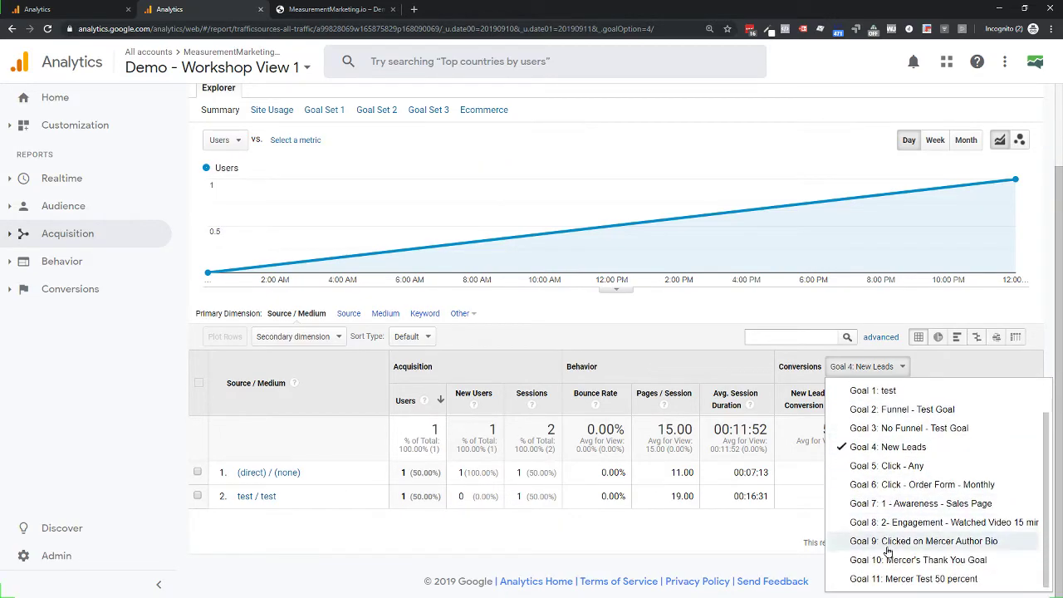
left_click(886, 561)
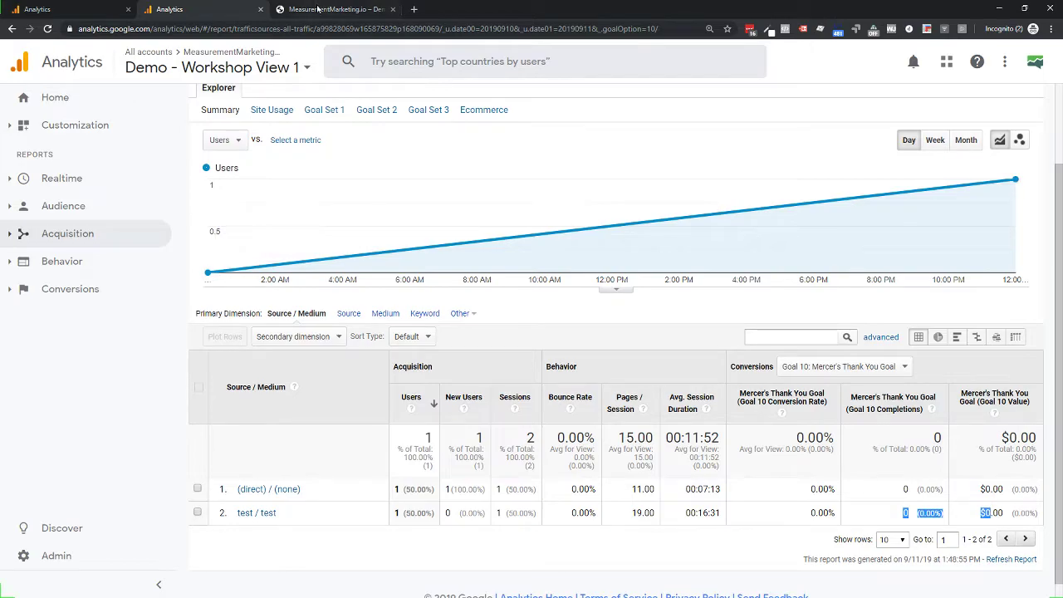
- Start a new goal named "Test" of type Duration in the view's goal settings and proceed to its details
left_click(296, 9)
left_click(80, 10)
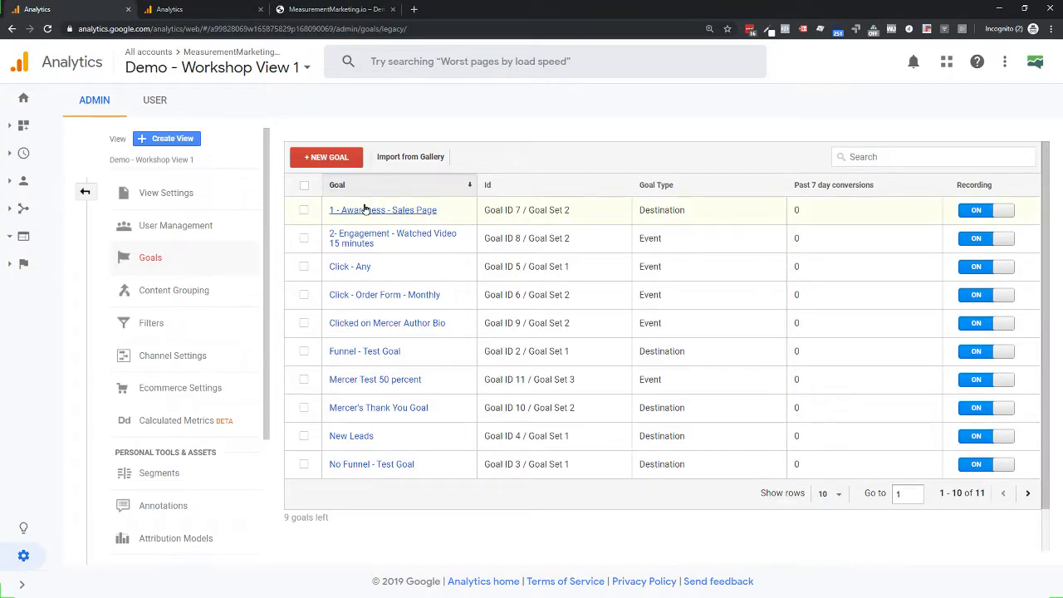
left_click(319, 161)
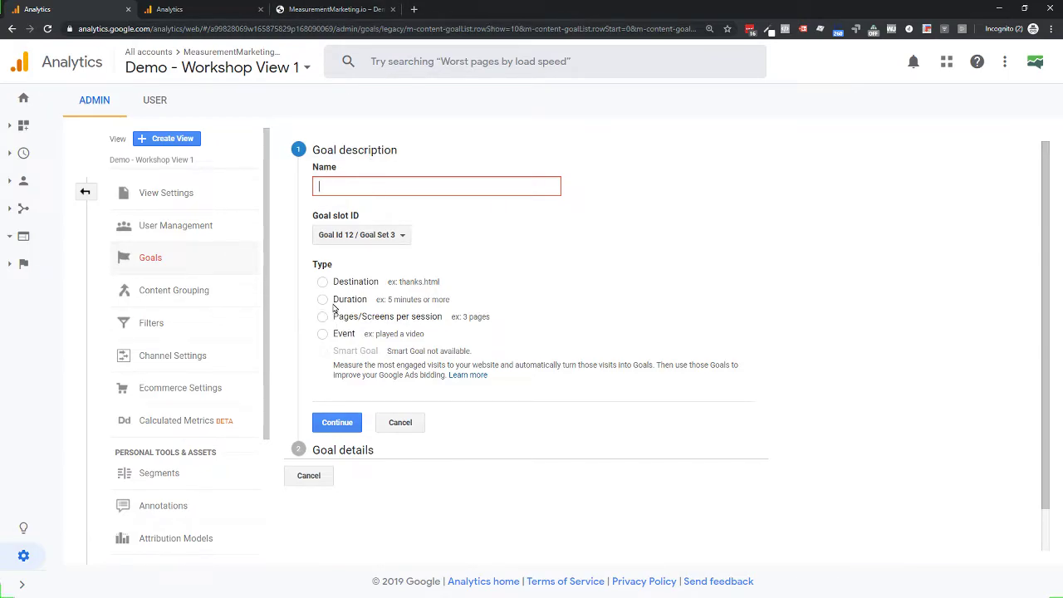
left_click(323, 300)
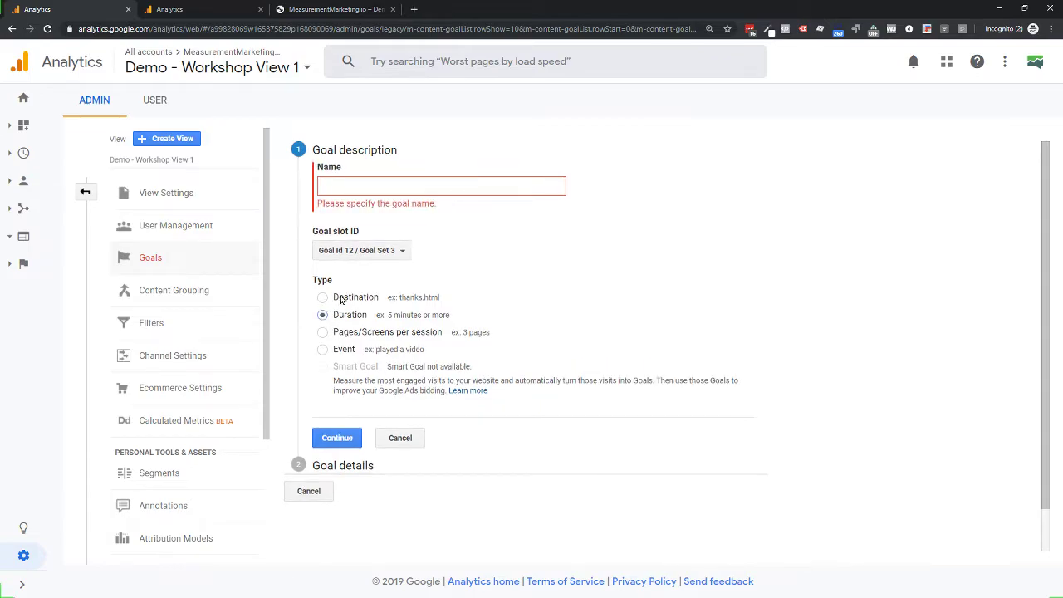
left_click(346, 184)
type("Test")
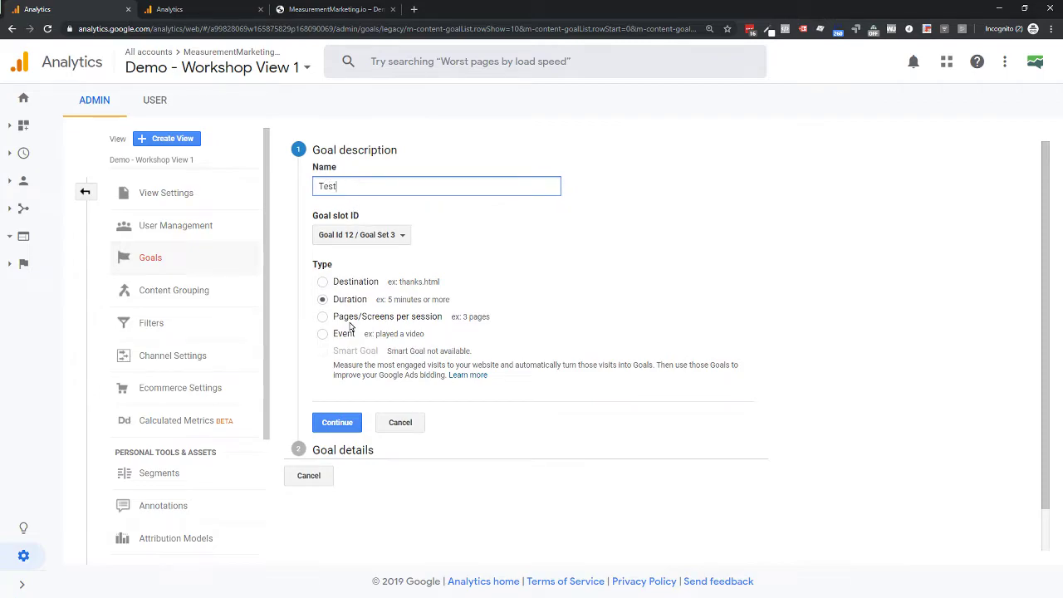
left_click(344, 421)
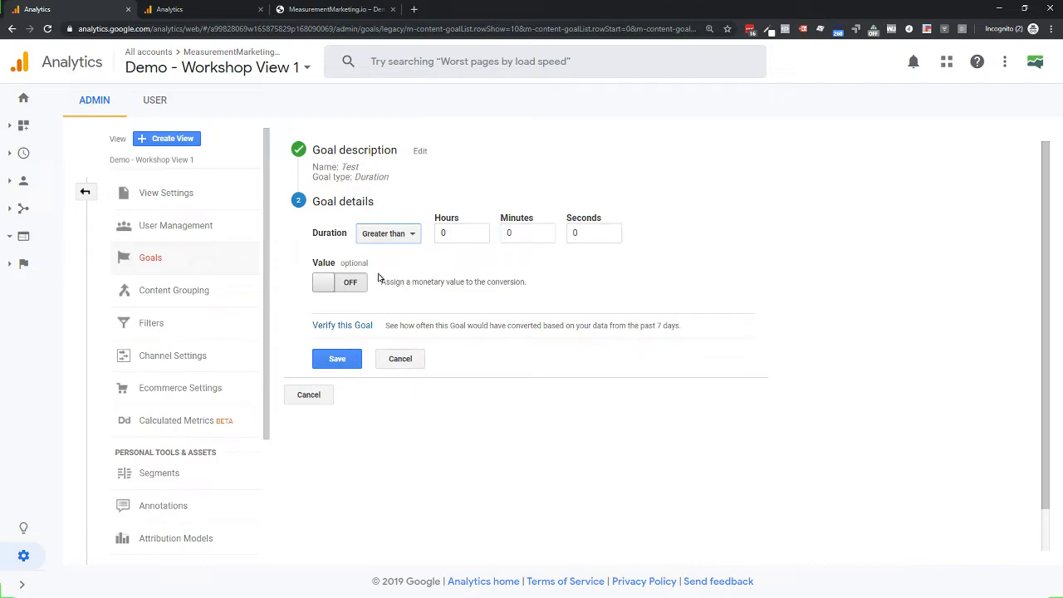
- Change the Test goal's type to Pages/Screens per session and set its condition to greater than 2
left_click(368, 179)
left_click(330, 316)
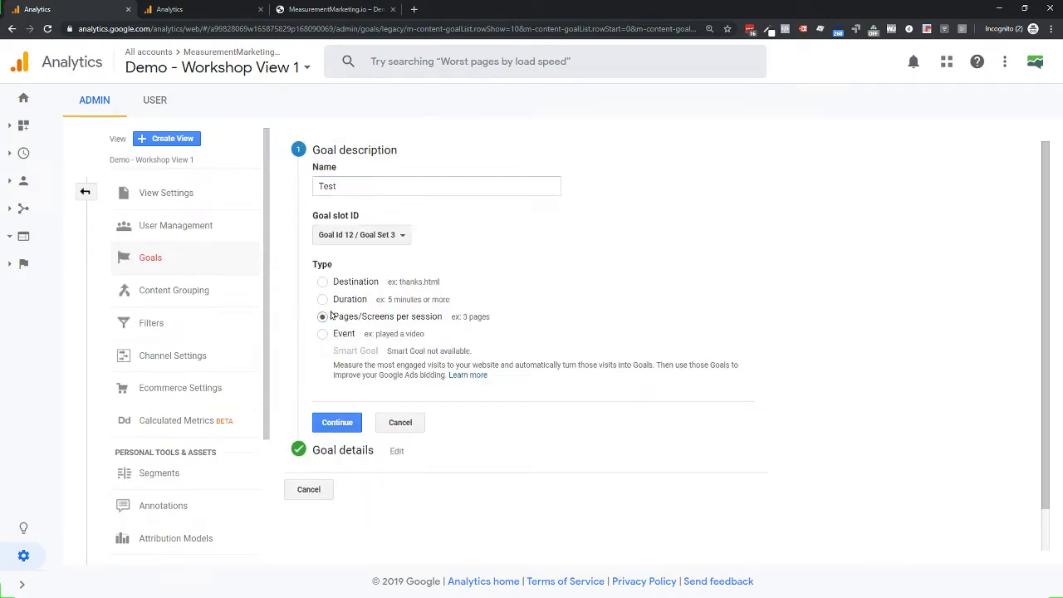
left_click(337, 422)
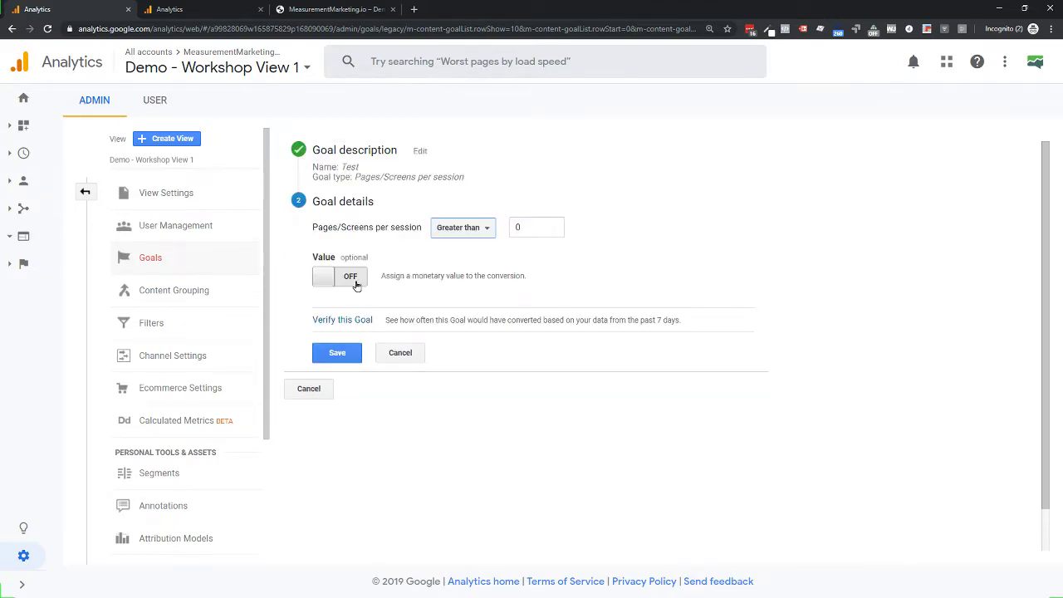
double_click(515, 225)
type("2")
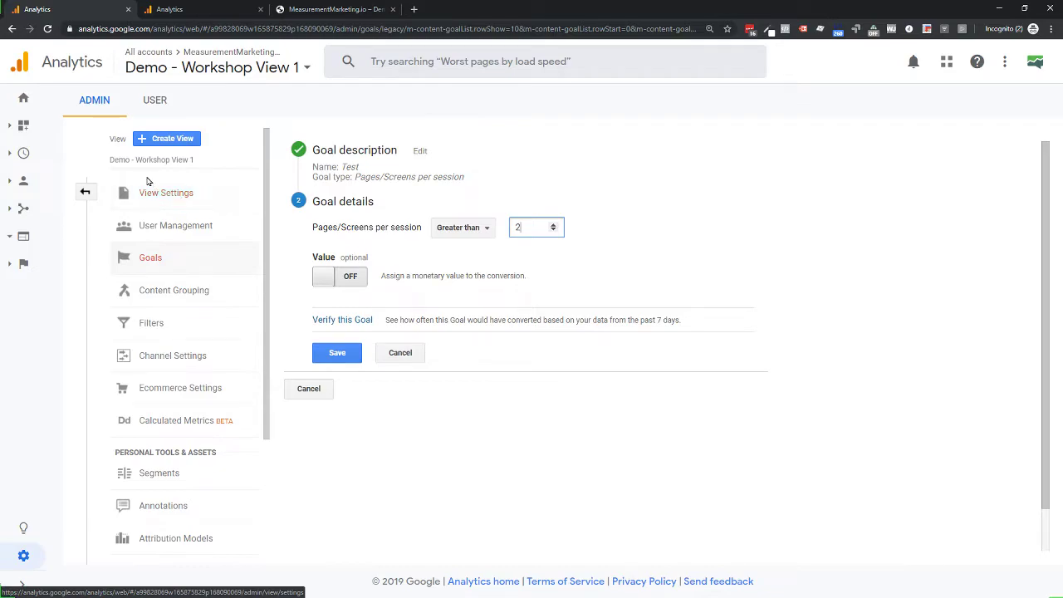
left_click(24, 137)
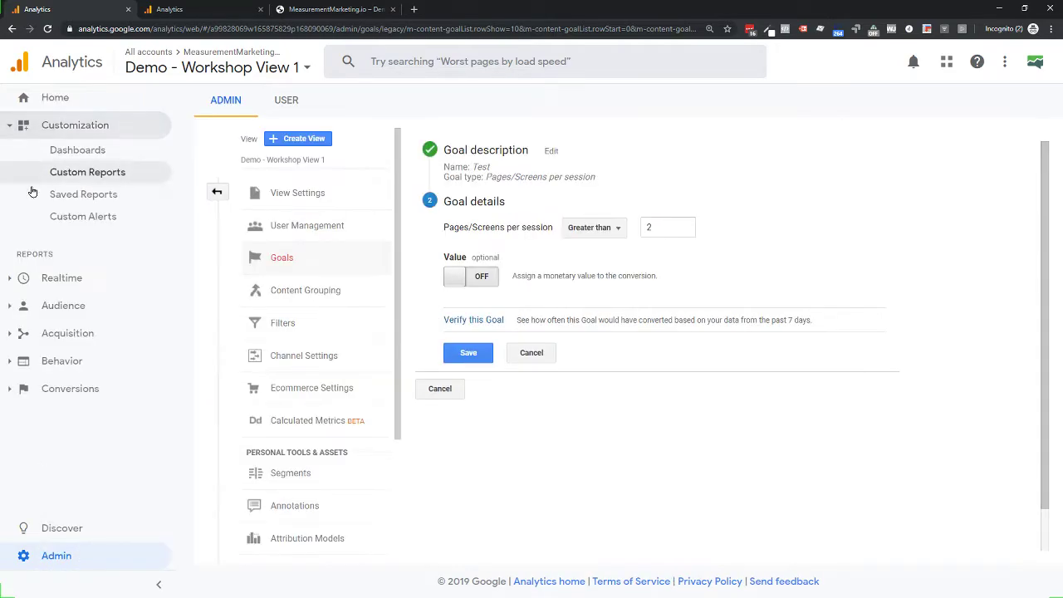
left_click(29, 125)
left_click(62, 179)
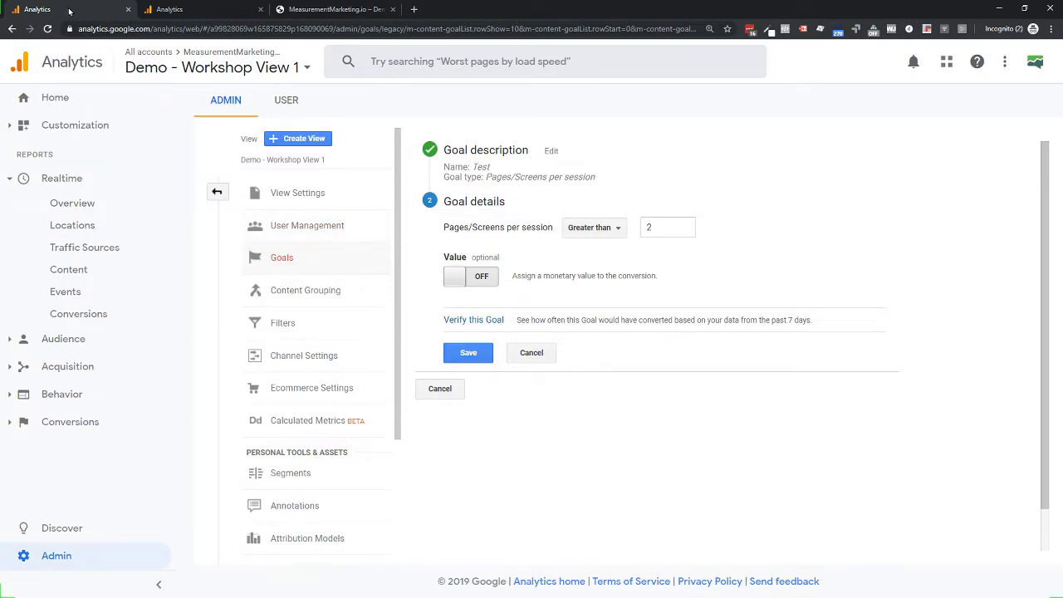
left_click(211, 9)
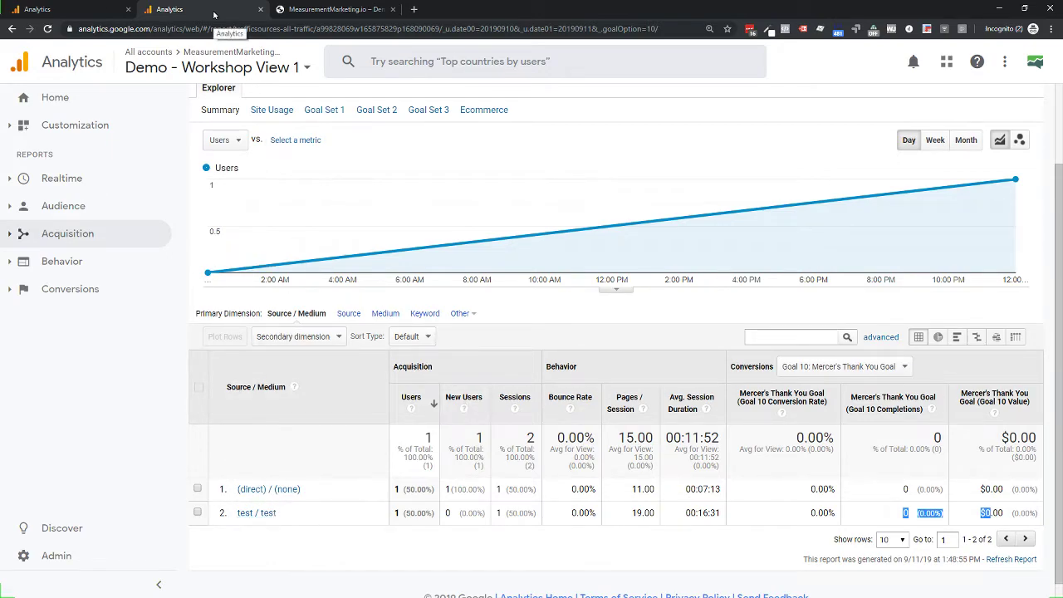
left_click(301, 10)
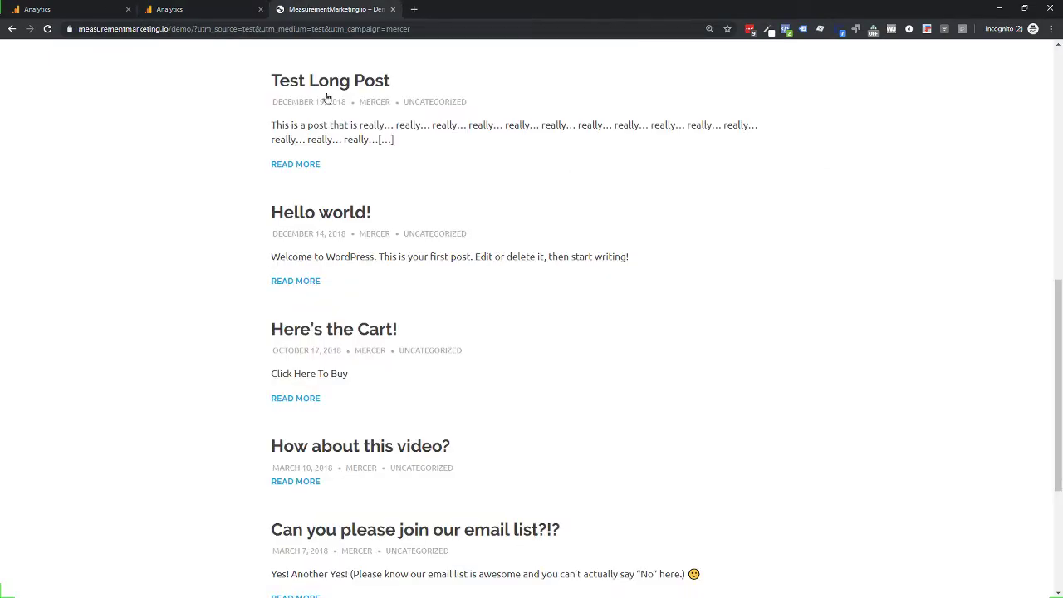
scroll(448, 218, "up", 3)
scroll(451, 218, "up", 4)
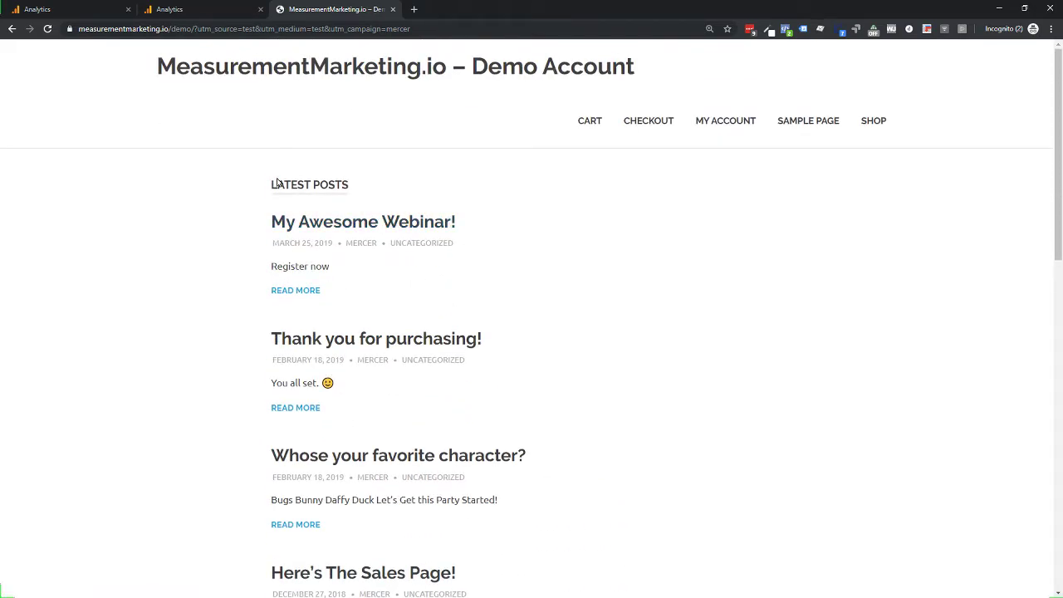
left_click(189, 10)
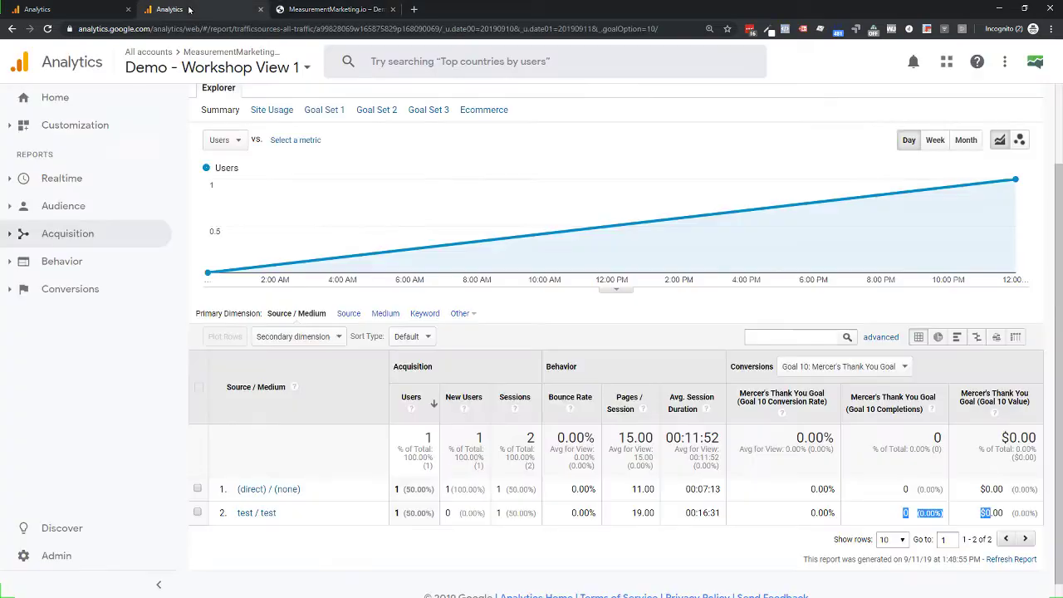
- Return to the goal setup, back out of the Test goal's details to its description, and collapse the navigation sidebar
left_click(84, 10)
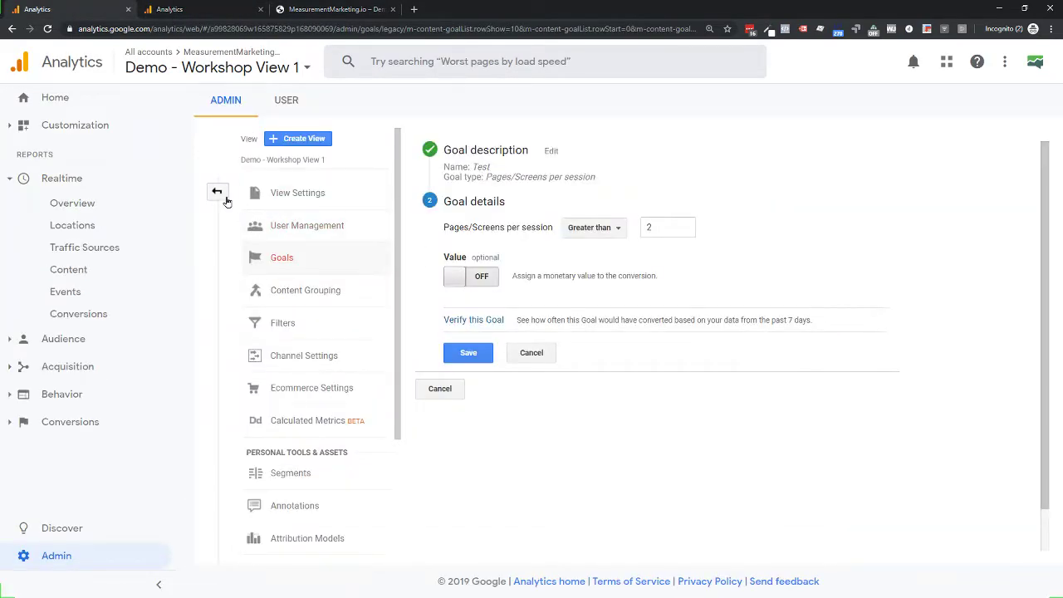
left_click(532, 353)
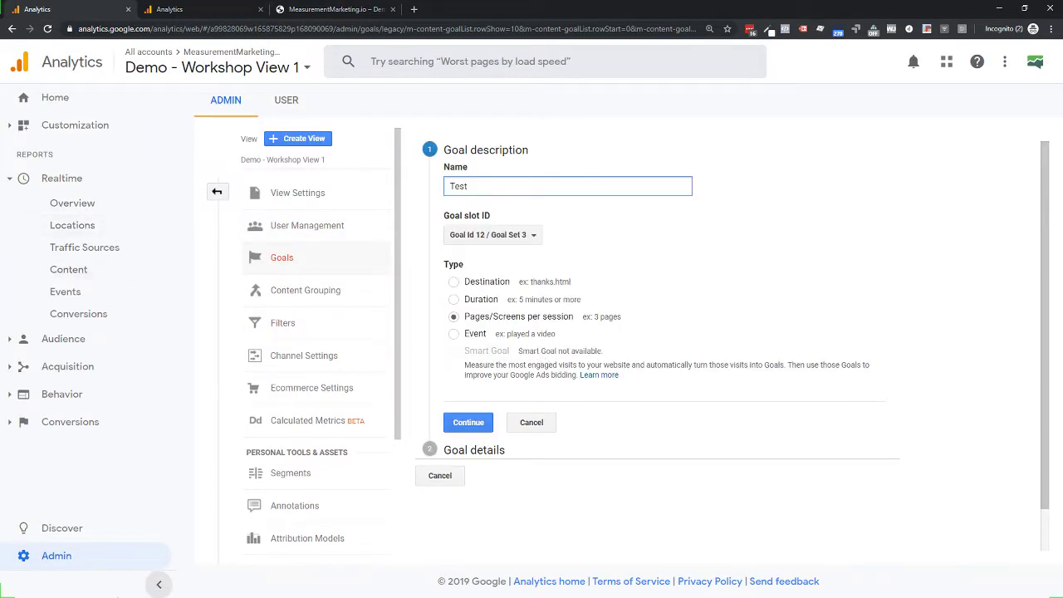
left_click(159, 584)
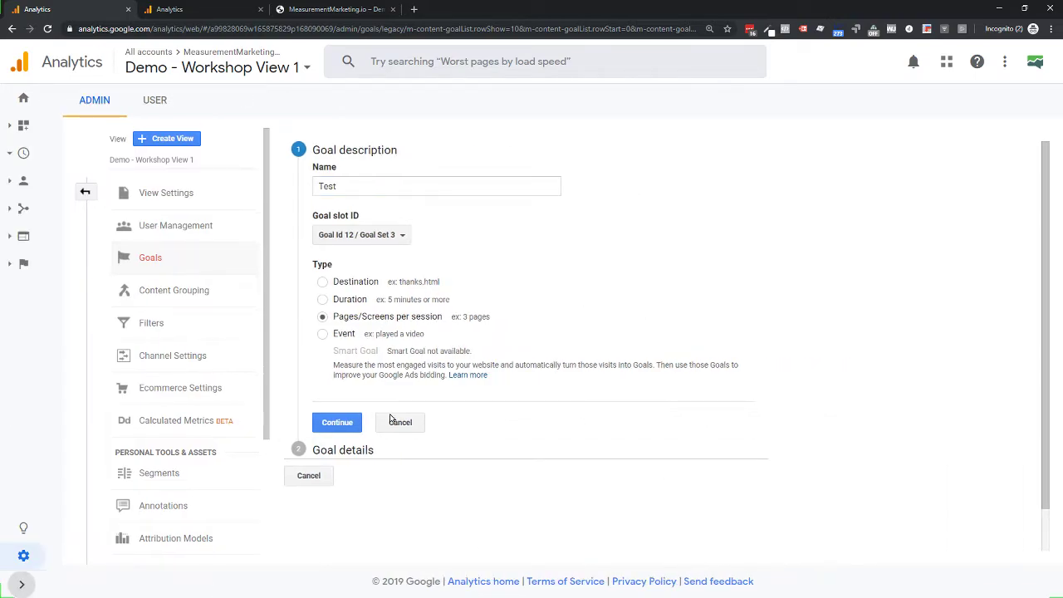
- Discard the Test goal setup and view the destination details of the "1 - Awareness - Sales Page" goal without changing them
left_click(311, 475)
left_click(540, 367)
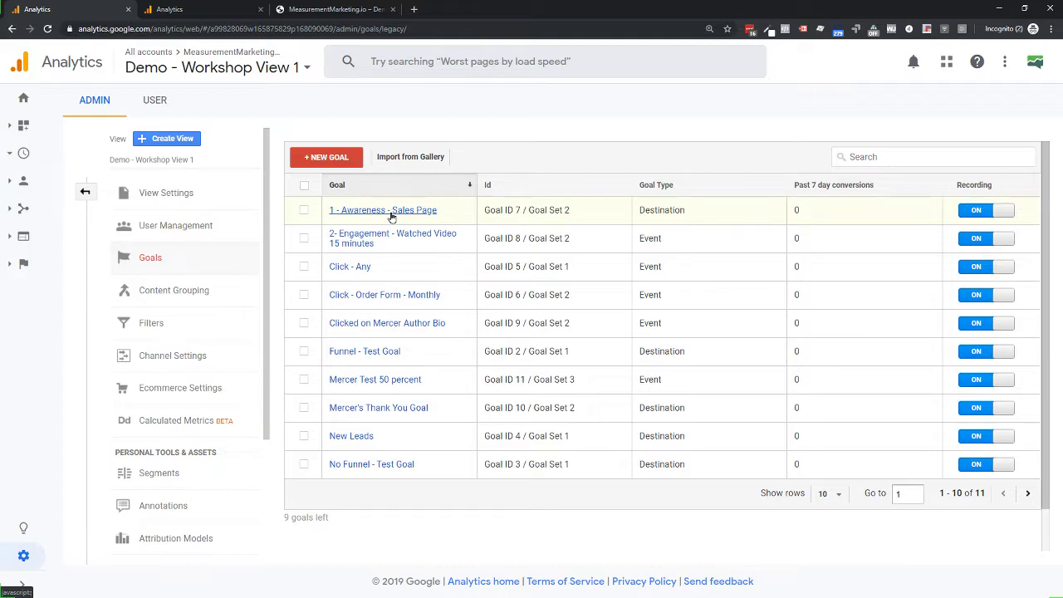
left_click(391, 216)
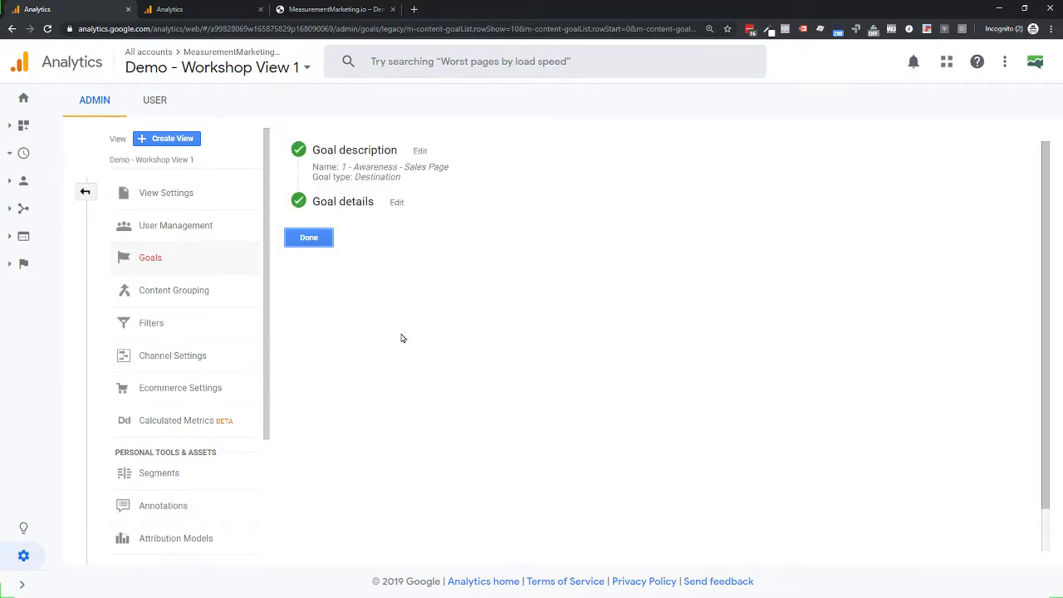
left_click(396, 216)
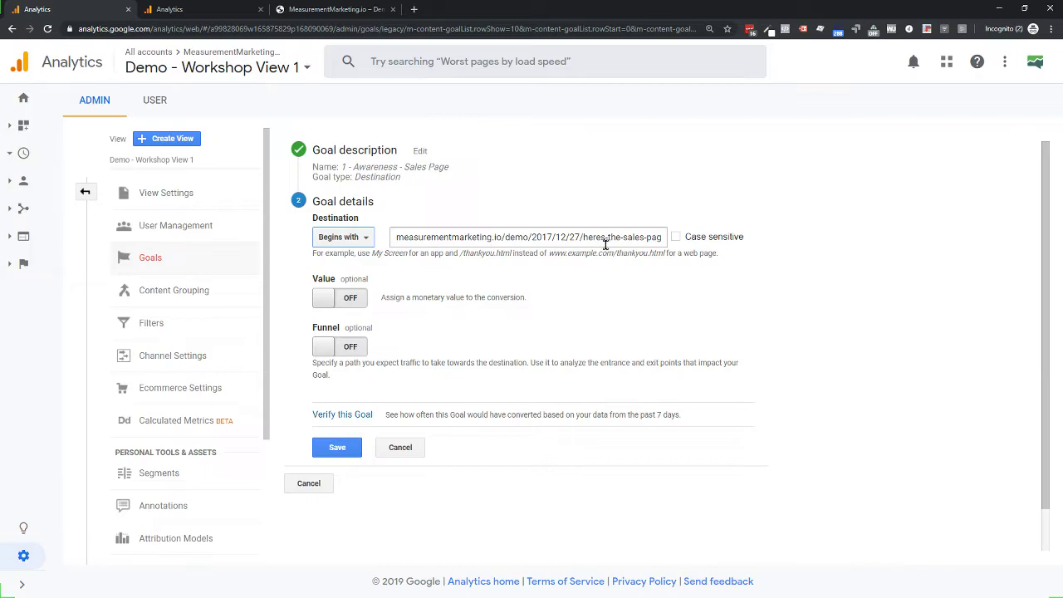
left_click(397, 447)
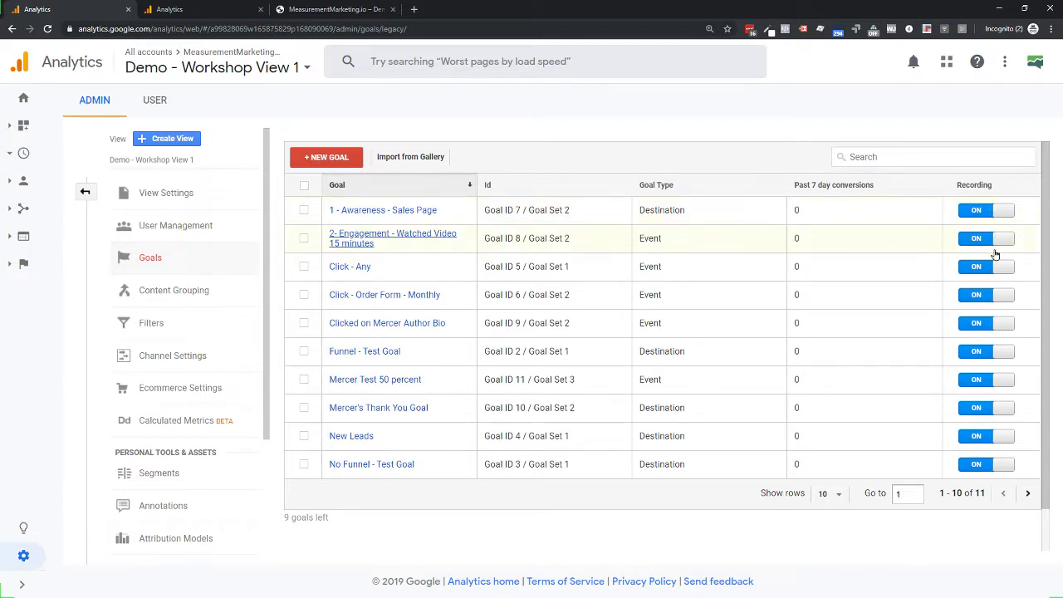
- Turn off recording for the last four listed goals, and turn Mercer Test 50 percent and Mercer's Thank You Goal back on
left_click(985, 463)
left_click(983, 437)
left_click(980, 409)
left_click(979, 379)
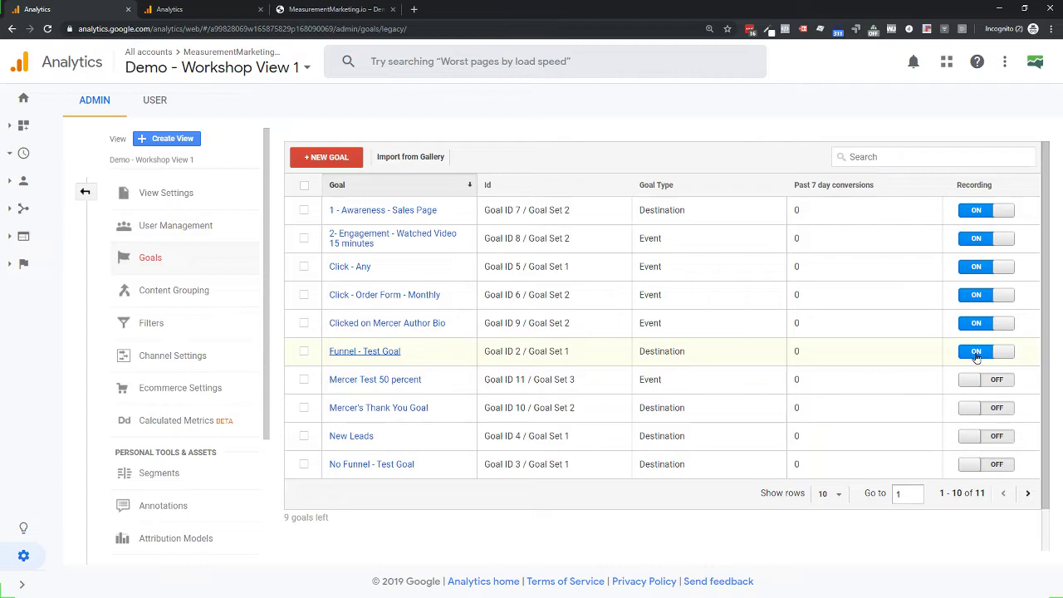
left_click(980, 380)
left_click(982, 408)
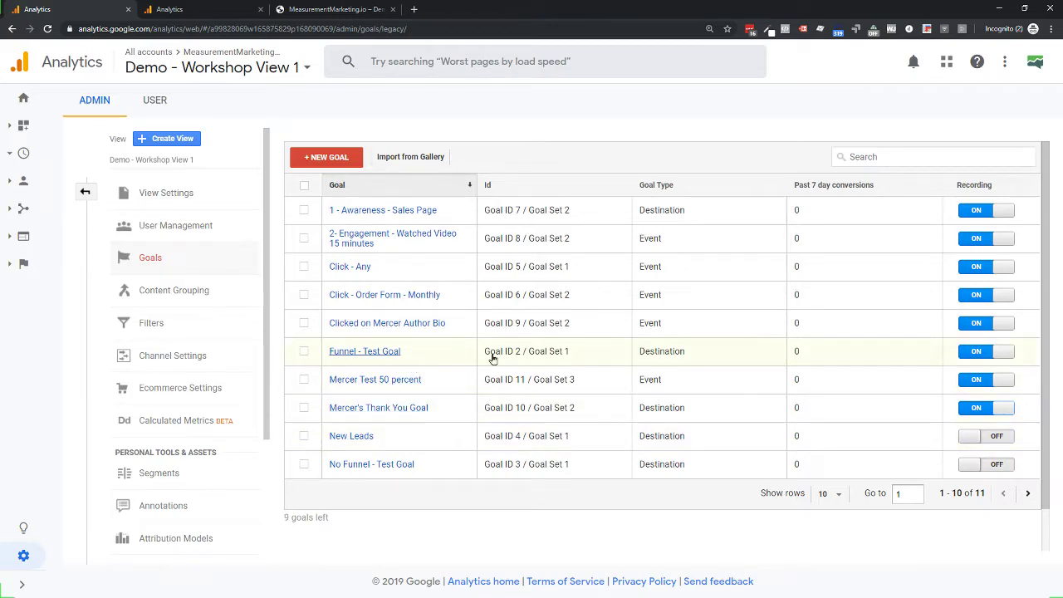
- Turn off recording for "Funnel - Test Goal", rename it "- March 2019" and save the goal
left_click(971, 356)
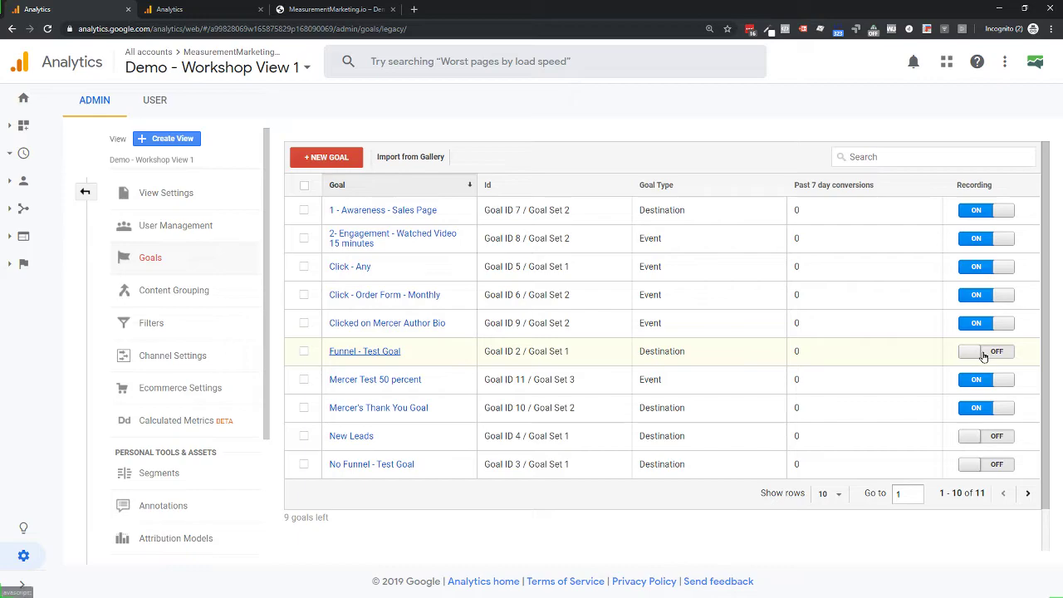
left_click(365, 355)
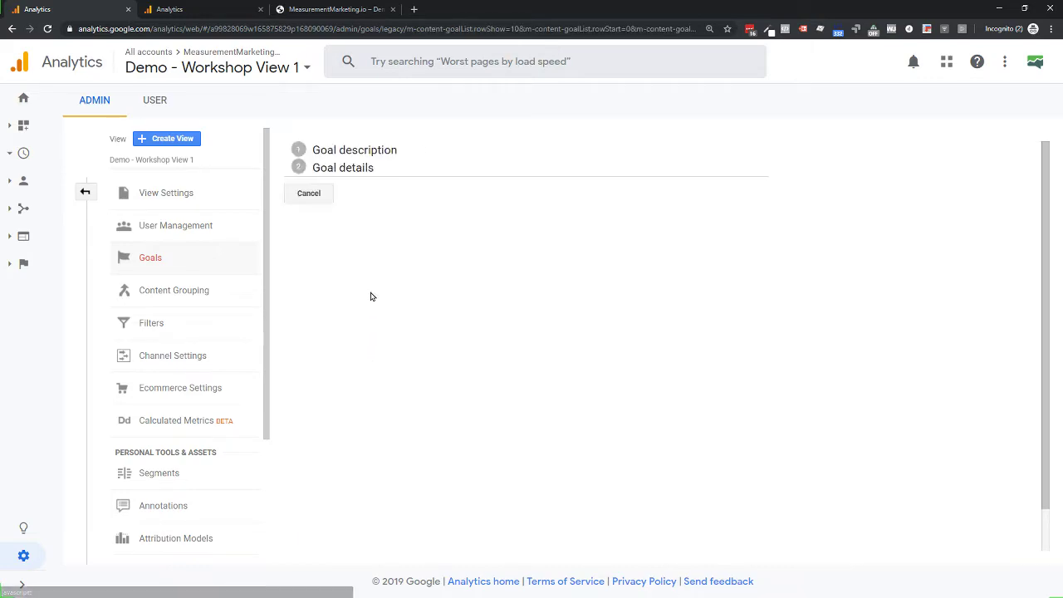
left_click(410, 210)
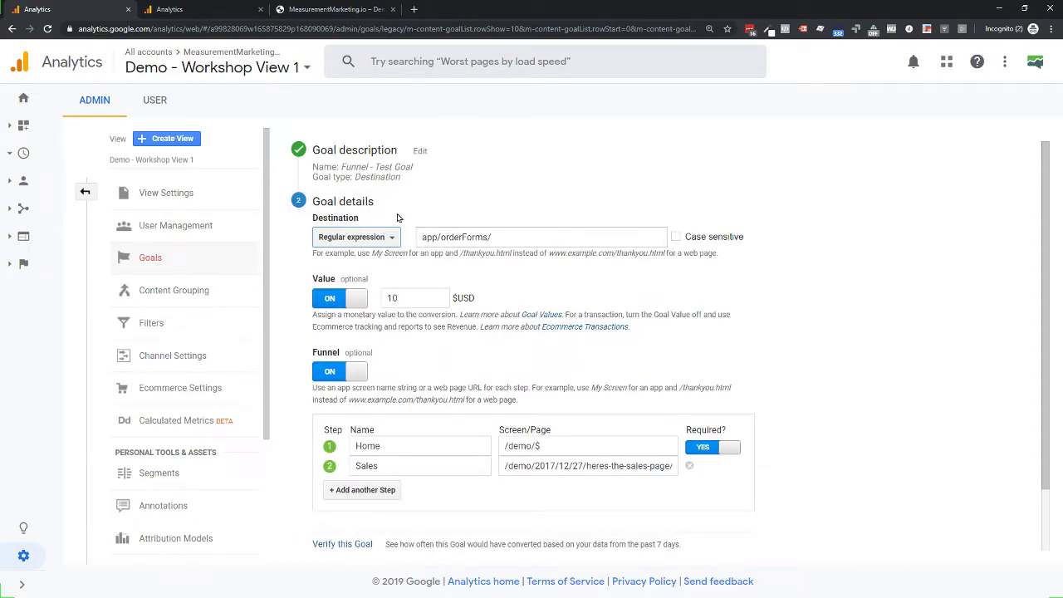
left_click(401, 178)
left_click_drag(413, 189, 259, 182)
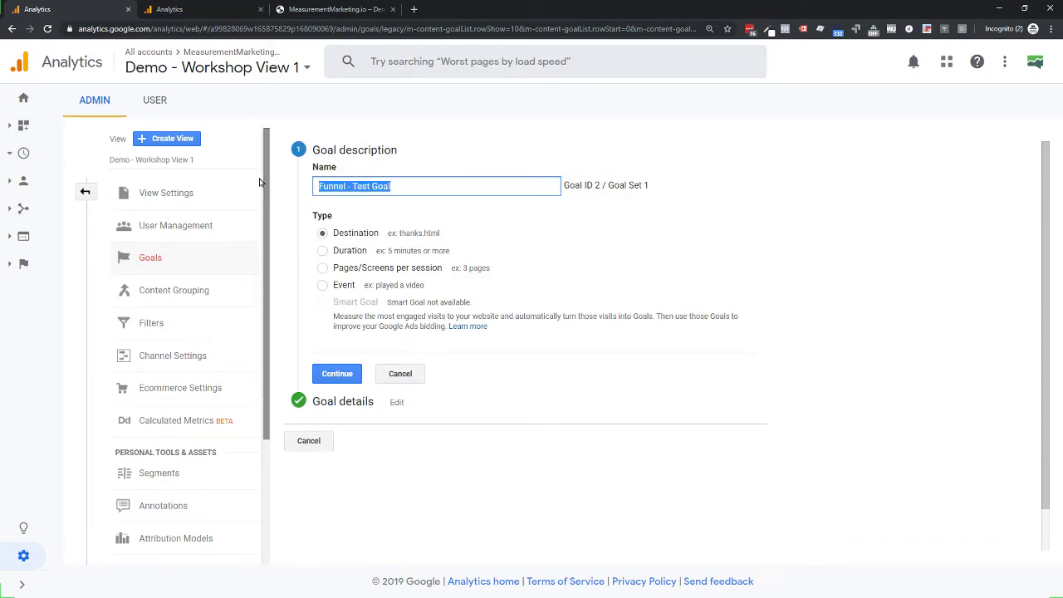
type("-")
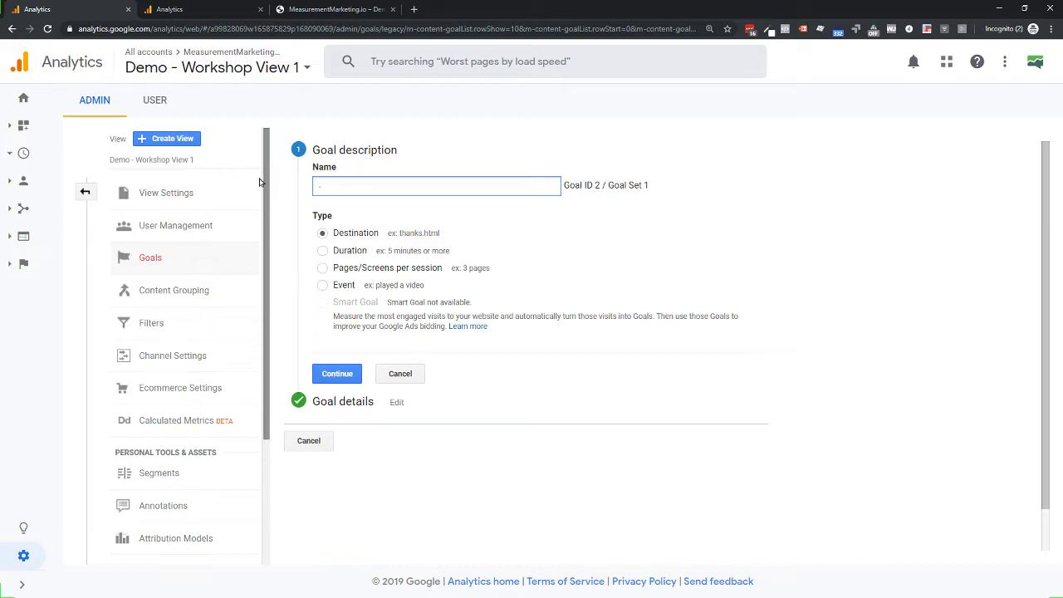
type("March 2019")
left_click(341, 372)
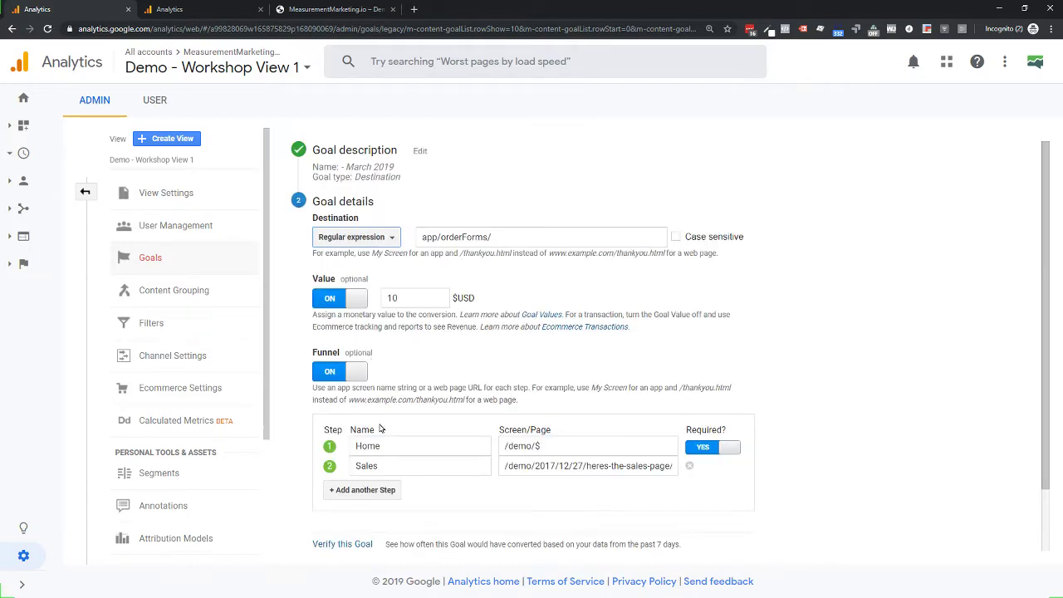
scroll(368, 482, "down", 1)
left_click(339, 507)
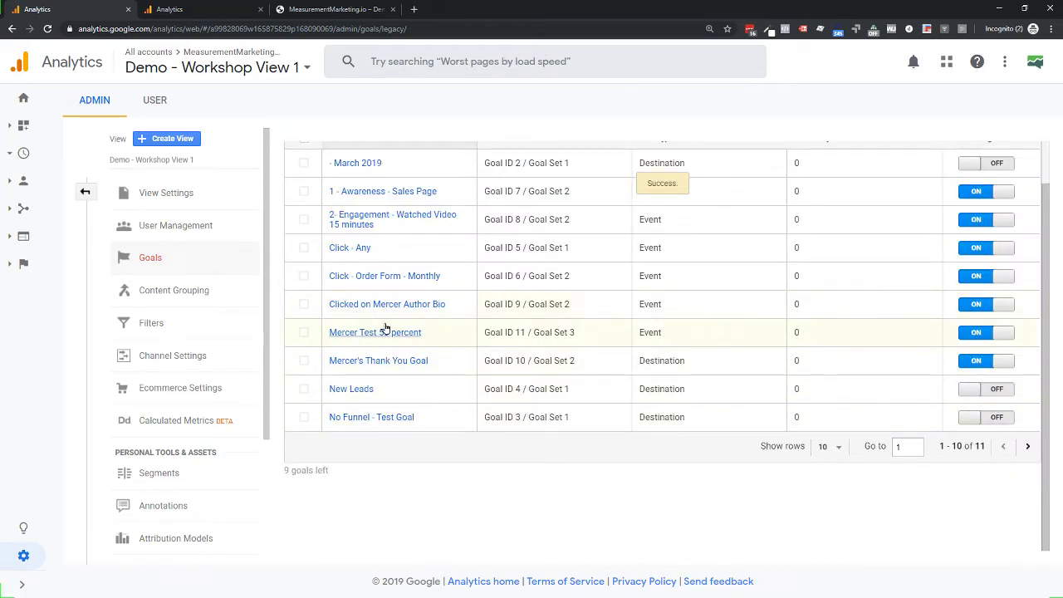
- Rename the "New Leads" goal to "-" and save it with its destination details as they are
scroll(923, 209, "up", 1)
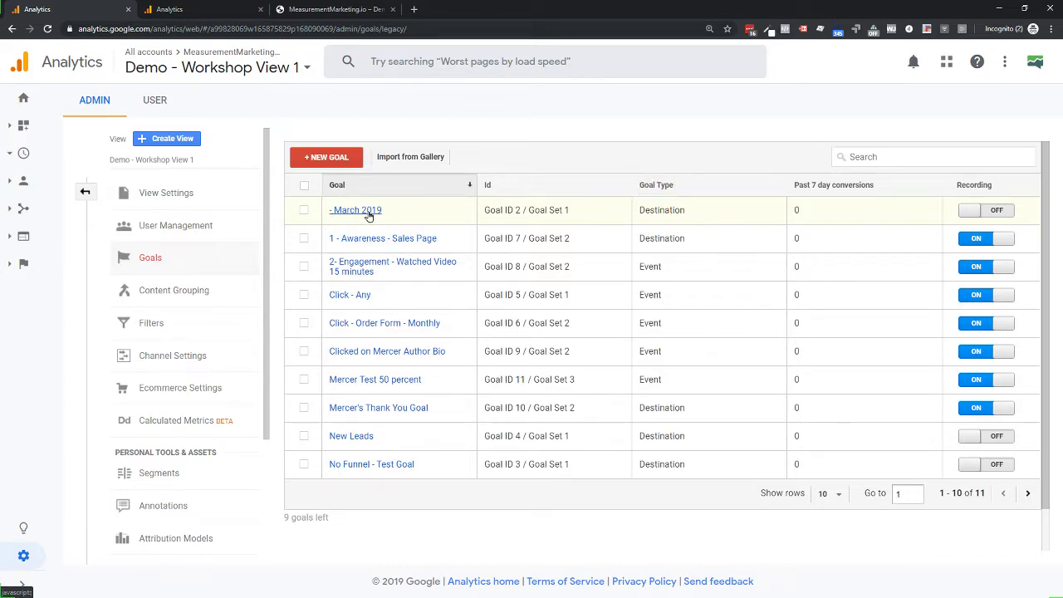
left_click(347, 437)
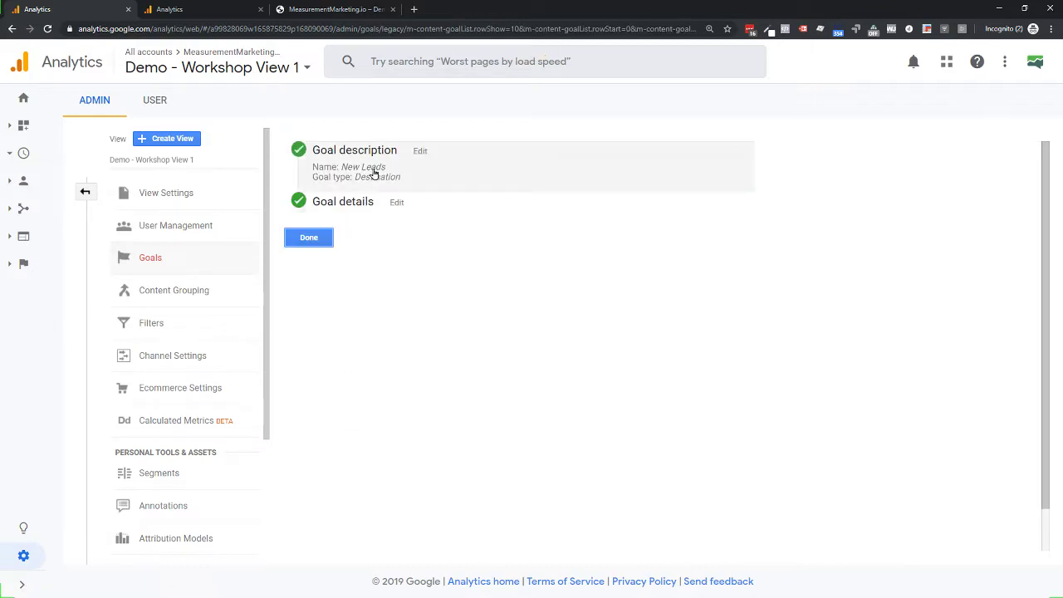
left_click(375, 171)
key("BackSpace")
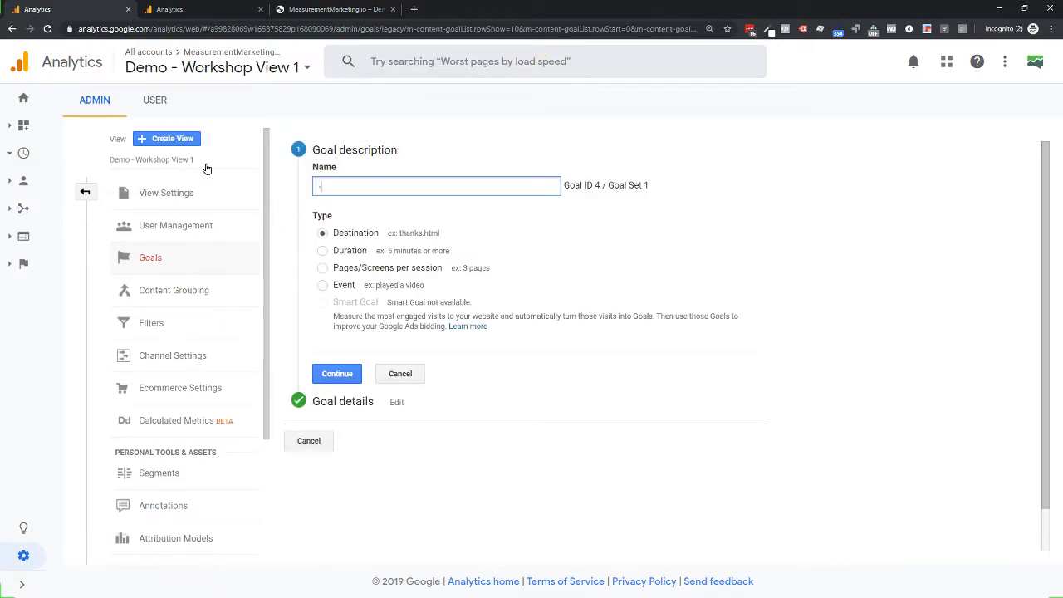
left_click(337, 374)
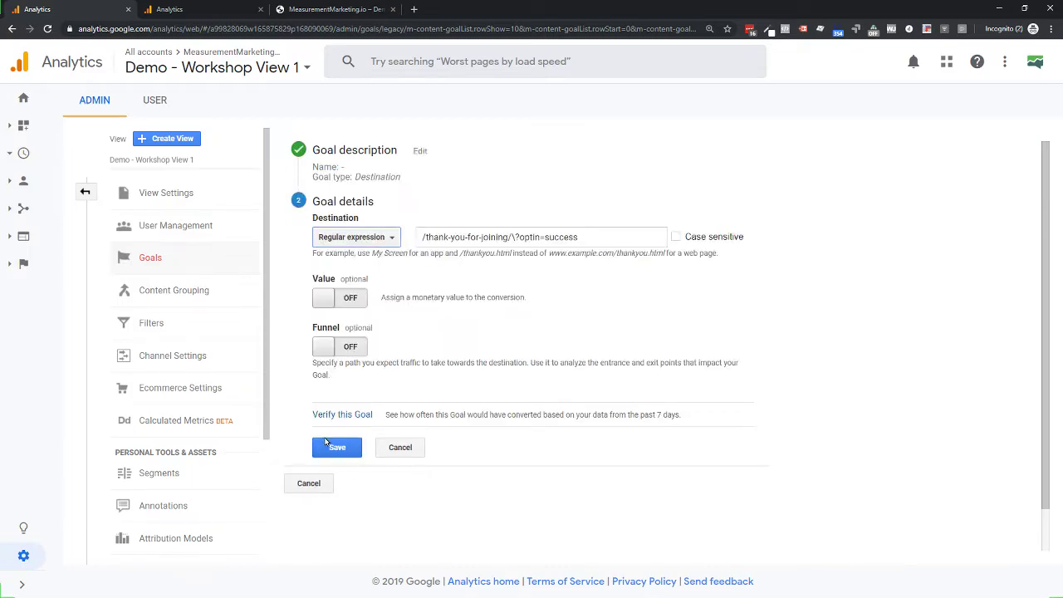
left_click(339, 448)
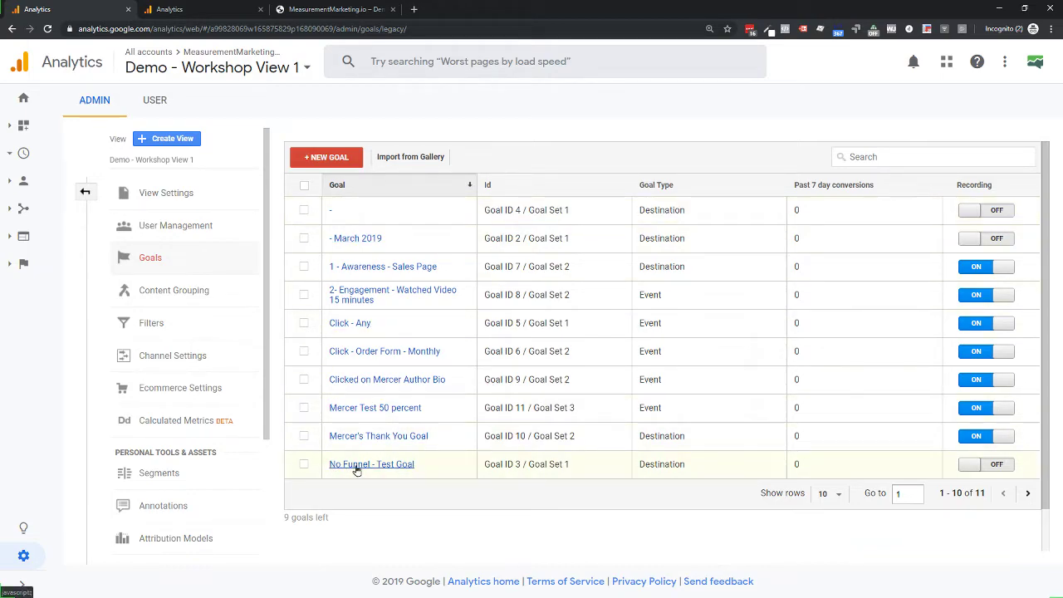
- Turn on recording for "No Funnel - Test Goal", rename it "New" and proceed to its goal details
left_click(966, 467)
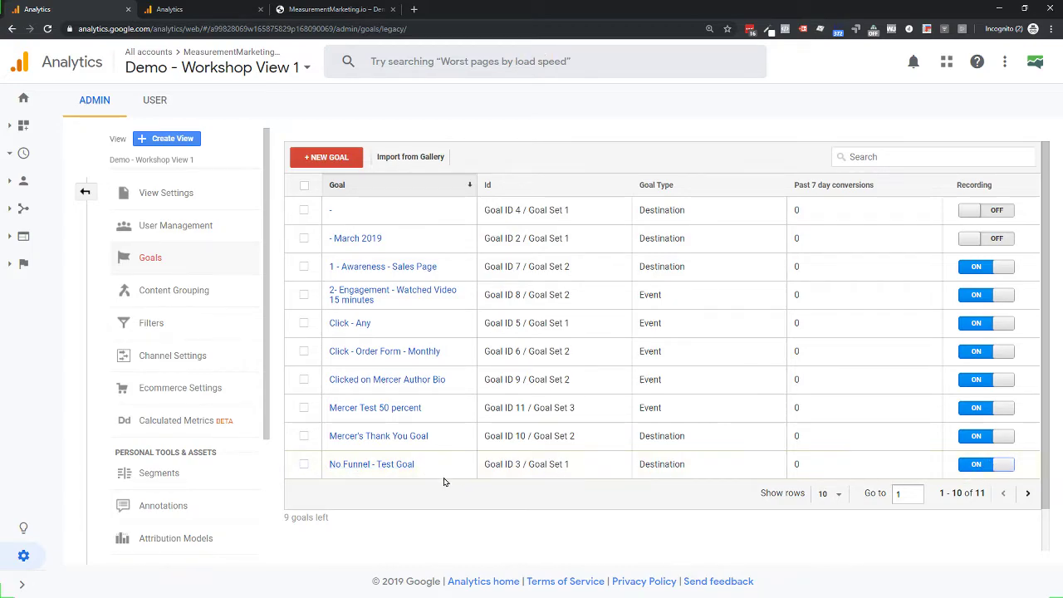
left_click(377, 467)
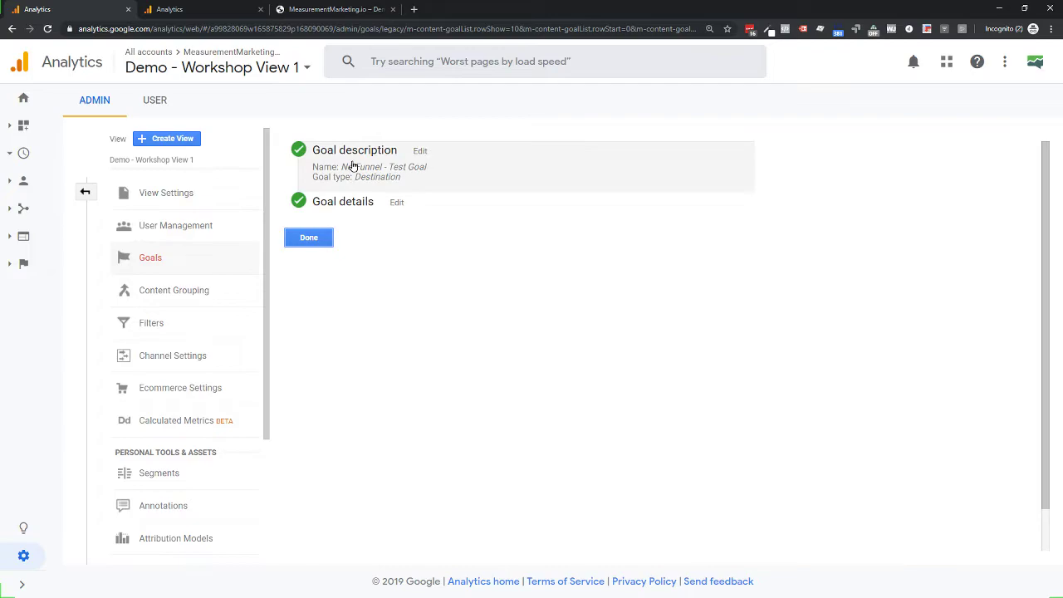
left_click(349, 166)
left_click_drag(432, 188, 221, 175)
type("New")
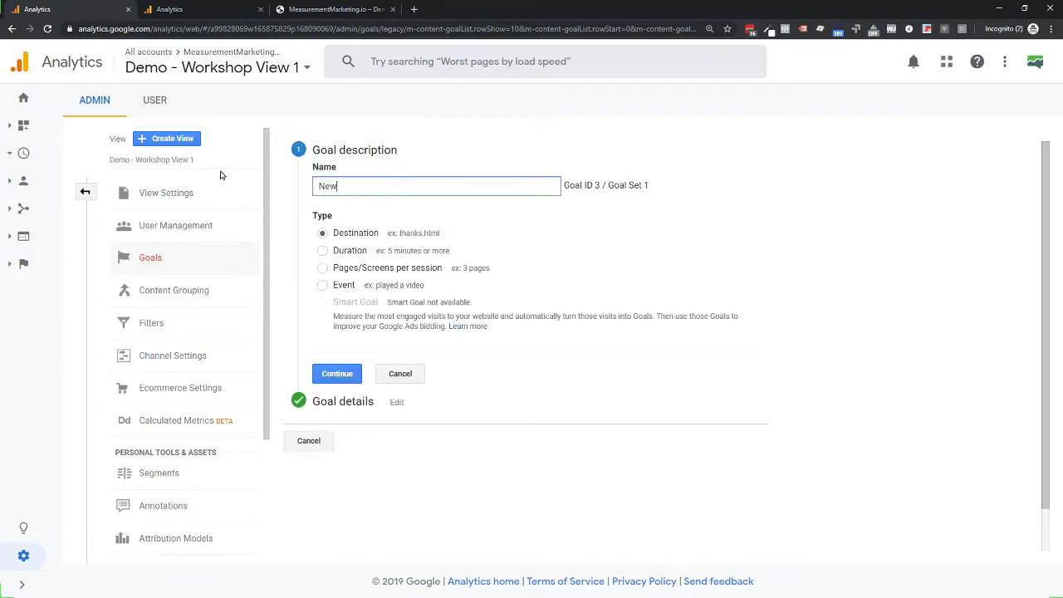
left_click(339, 374)
- Replace the New goal's destination expression with "somethings" and save the goal
left_click(482, 237)
key("ctrl+a")
type("soemthi")
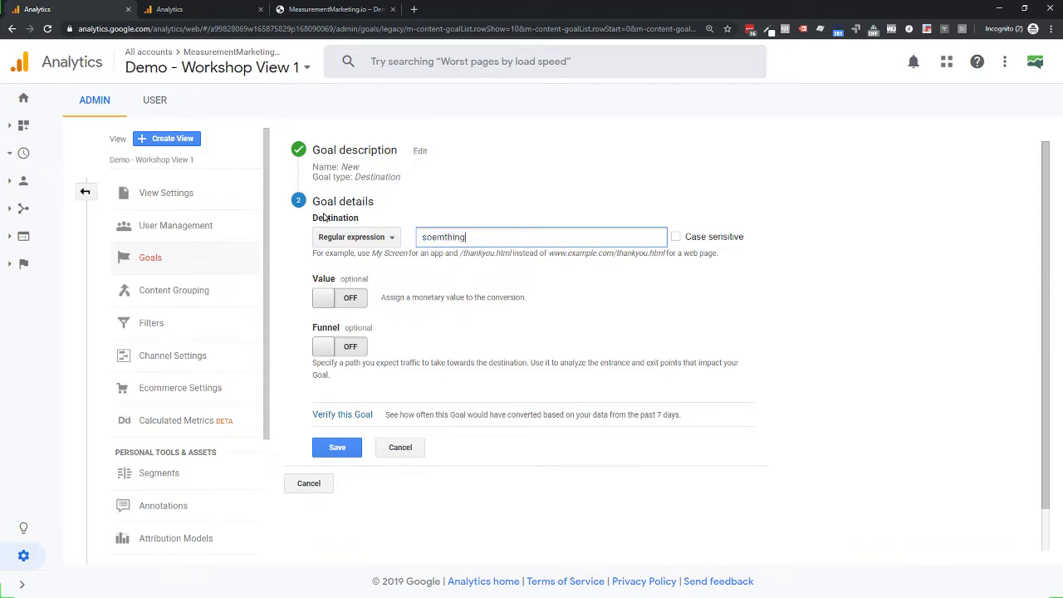
key("BackSpace")
key("BackSpace")
key("BackSpace")
key("BackSpace")
key("BackSpace")
type("methings")
left_click(329, 449)
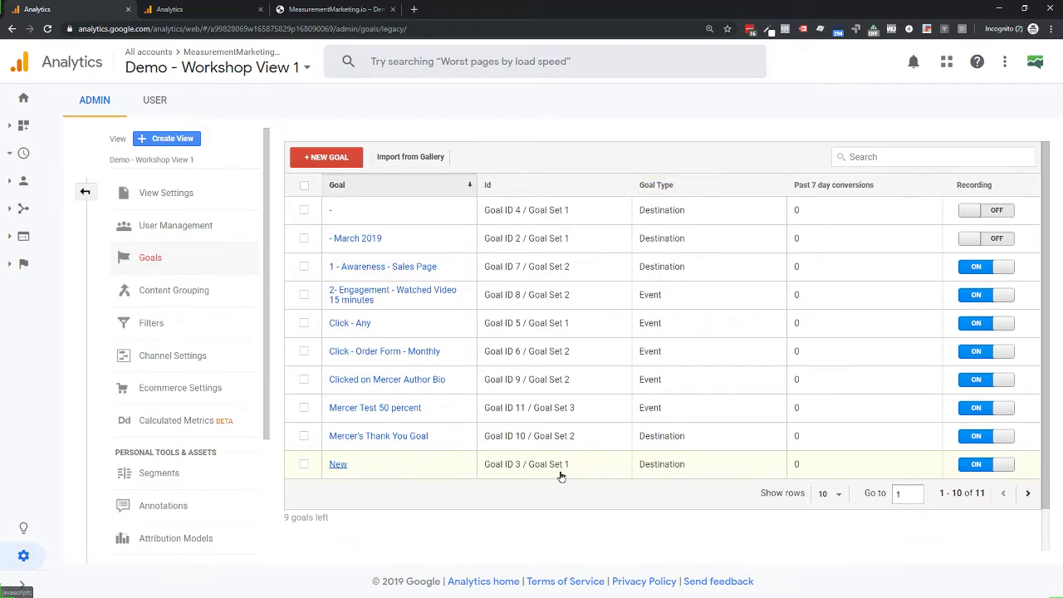
left_click_drag(572, 467, 492, 466)
left_click(488, 465)
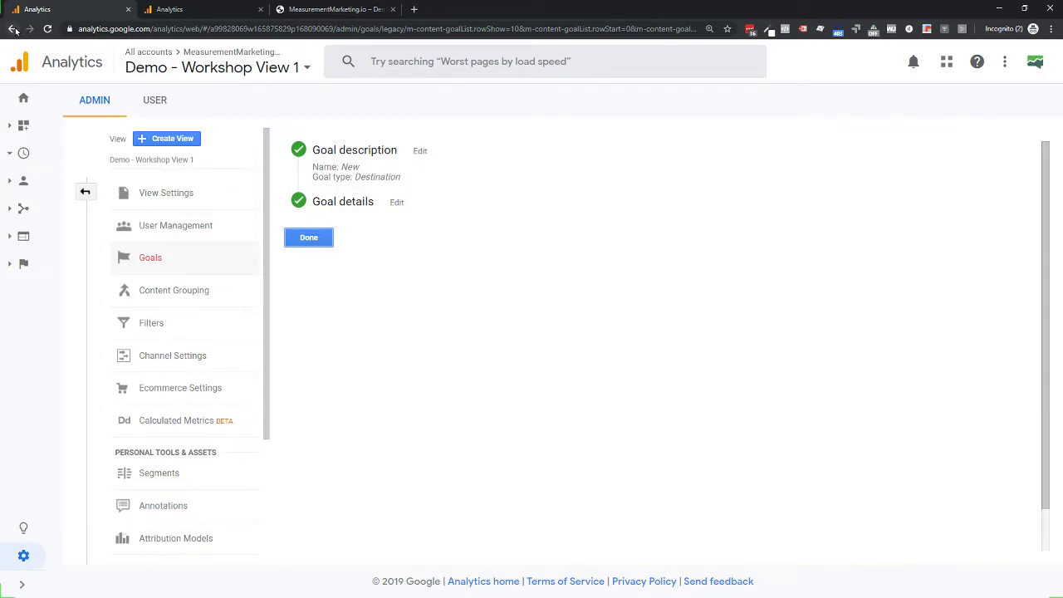
left_click(319, 239)
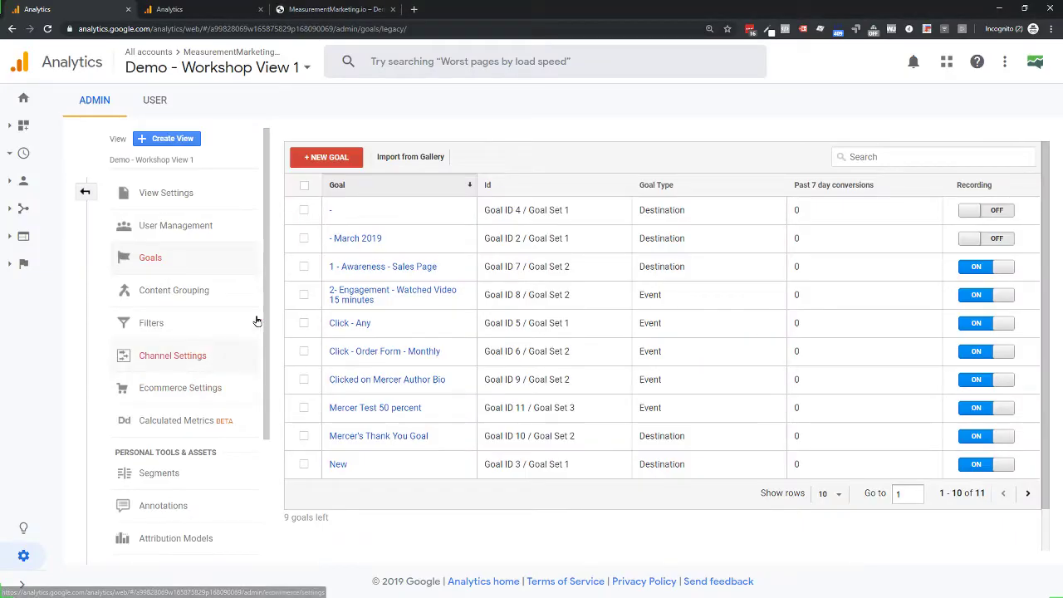
- Return to the Source/Medium report in the other browser tab and reload it
left_click(181, 8)
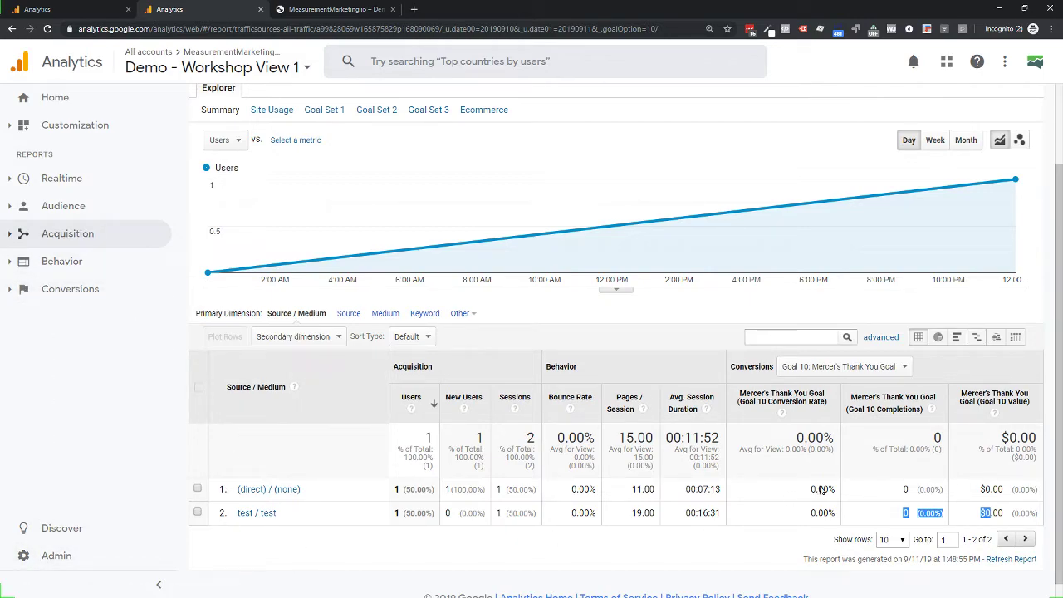
scroll(549, 305, "up", 3)
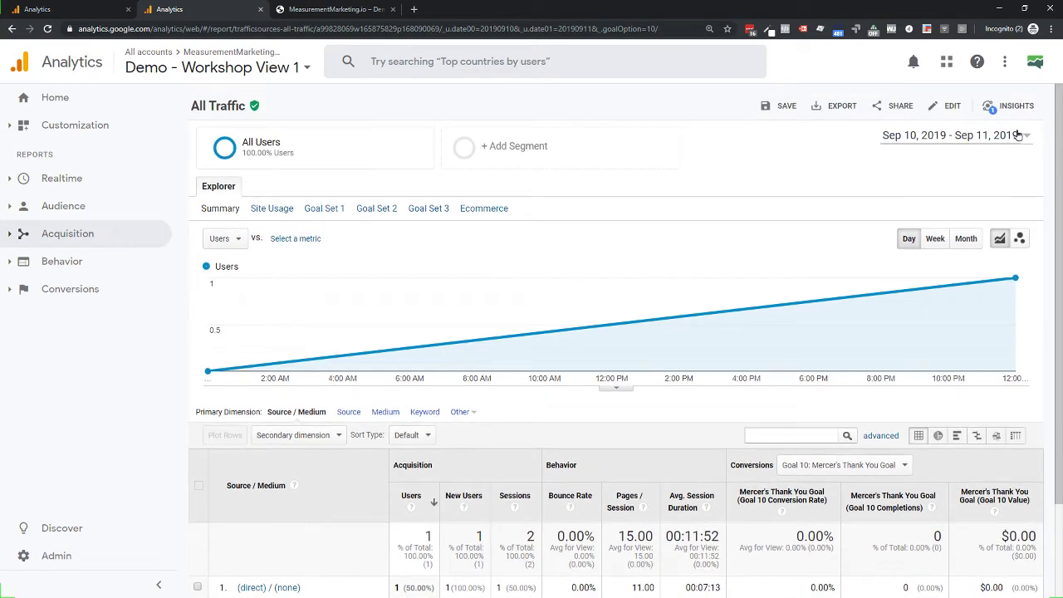
left_click(48, 30)
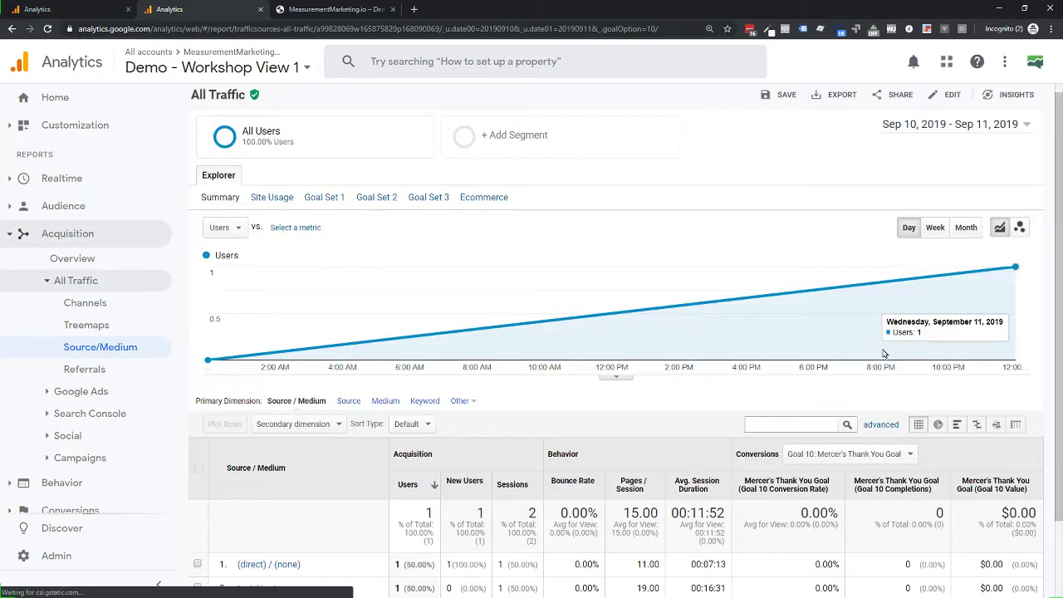
- Switch the report's conversions to "Goal 11: Mercer Test 50 percent" and back to "Goal 10: Mercer's Thank You Goal"
scroll(884, 353, "down", 1)
left_click(843, 362)
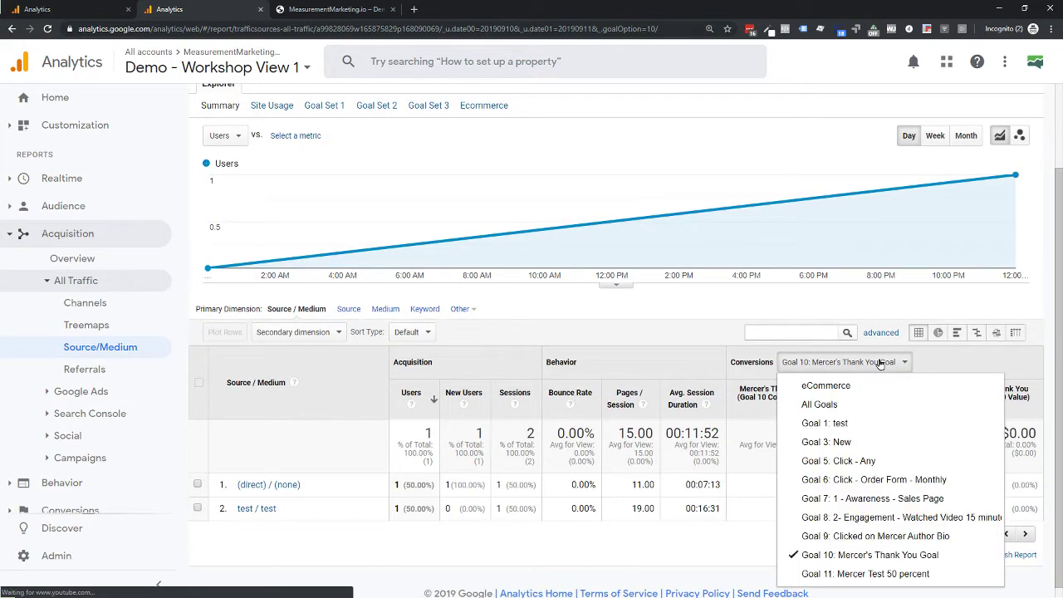
left_click(846, 574)
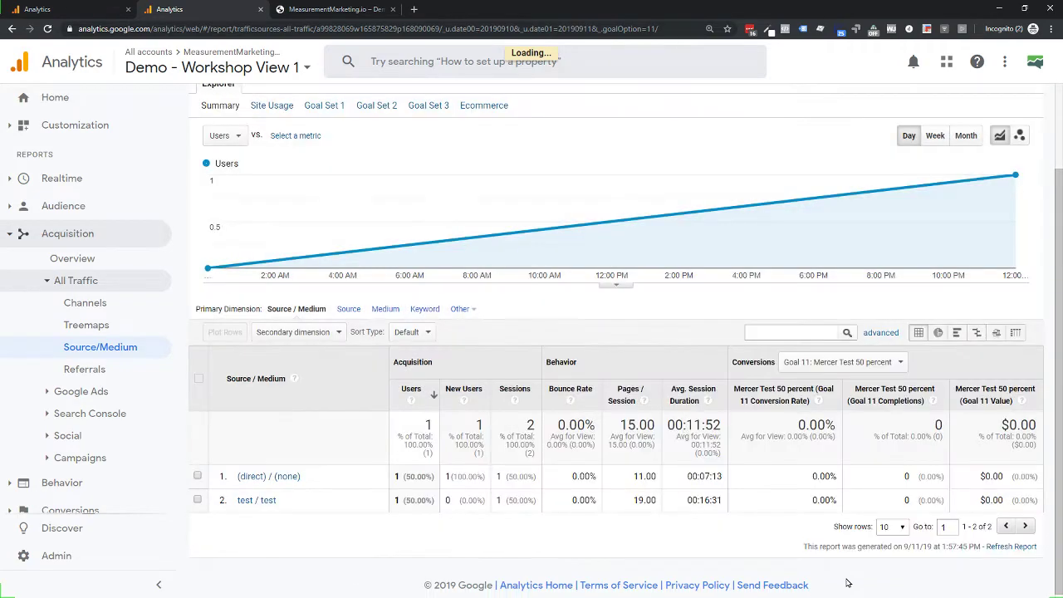
left_click(860, 365)
left_click(847, 553)
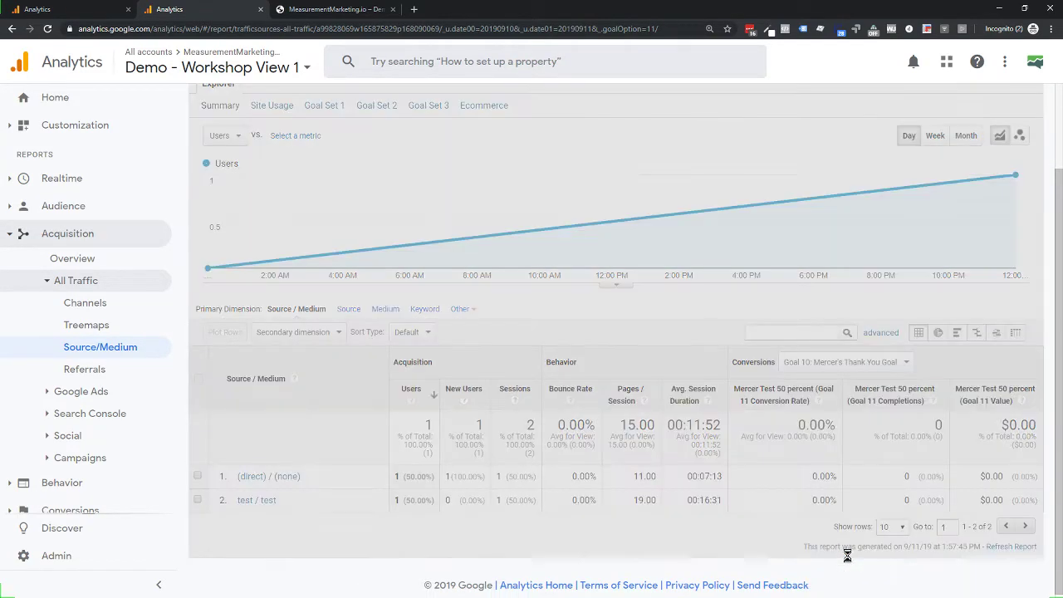